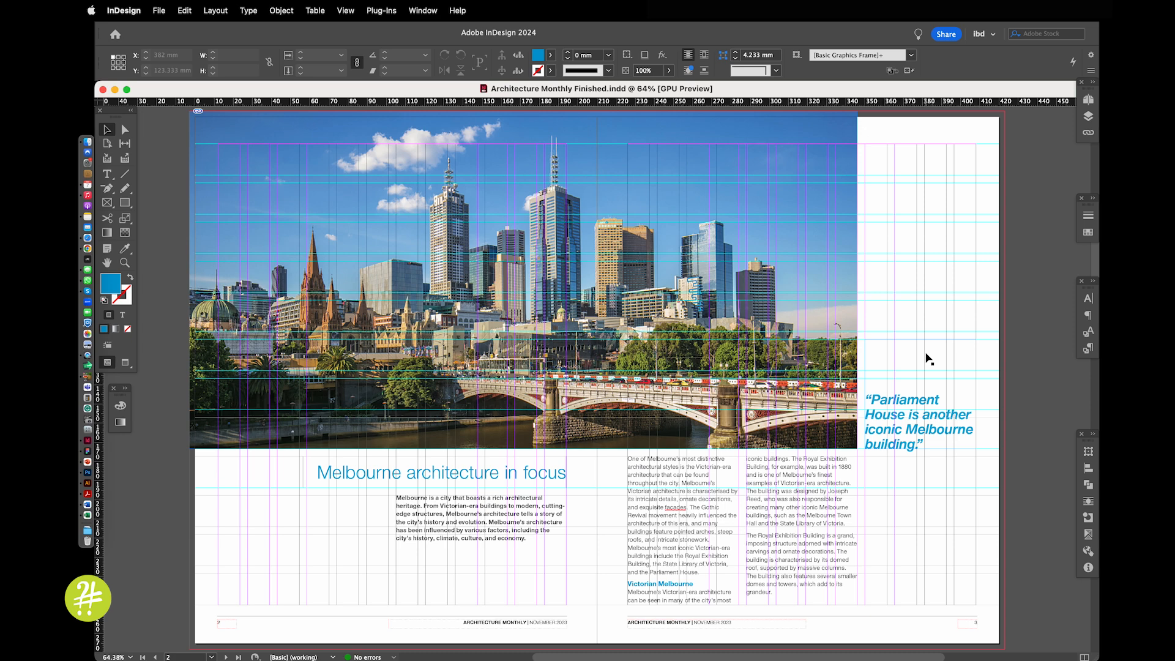
# Look through the layout from the opening spread to the spread on pages 4 and 5
pyautogui.click(892, 505)
pyautogui.scroll(-10, 892, 506)
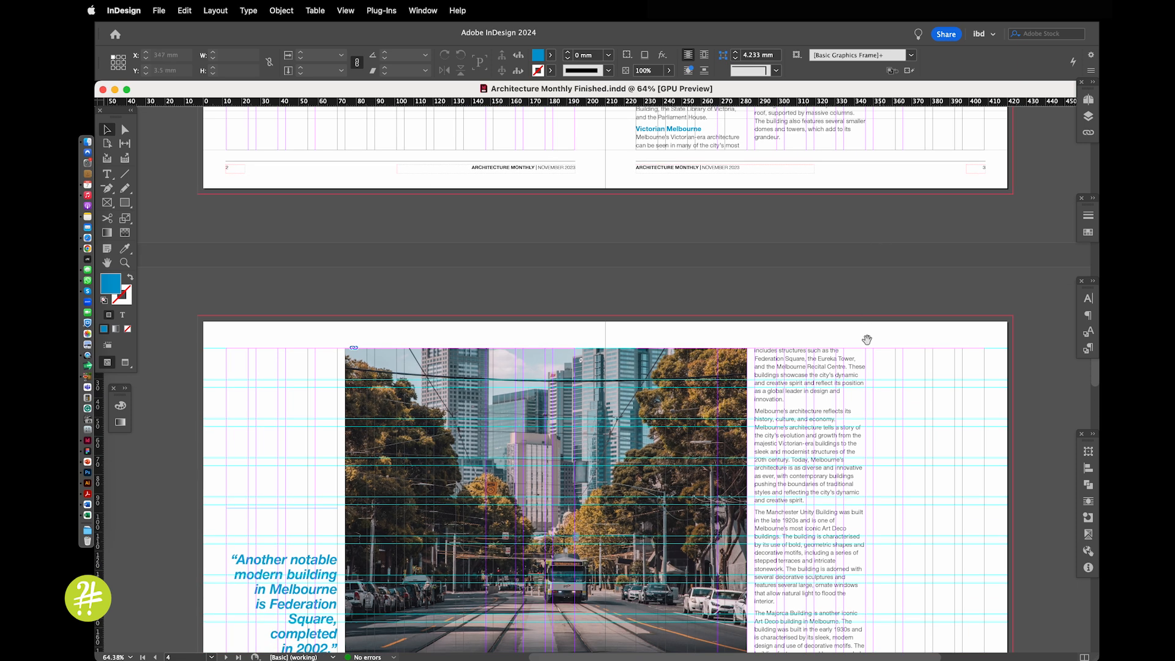
pyautogui.scroll(-5, 869, 316)
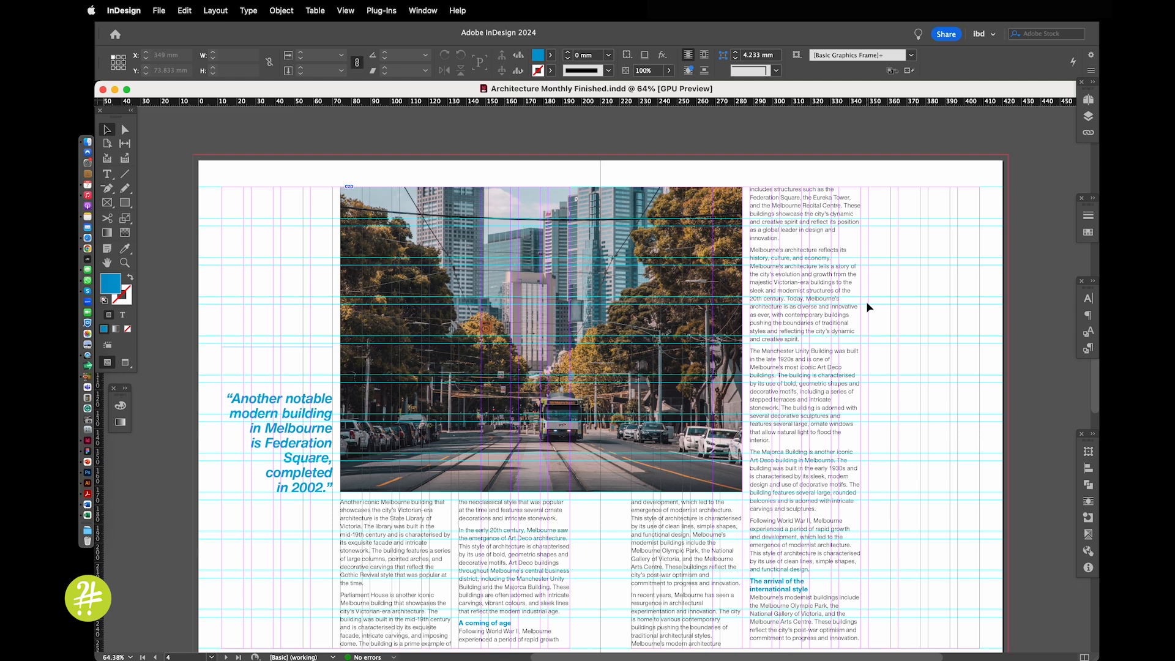
pyautogui.moveTo(890, 318); pyautogui.dragTo(888, 277)
pyautogui.hscroll(-5, 889, 278)
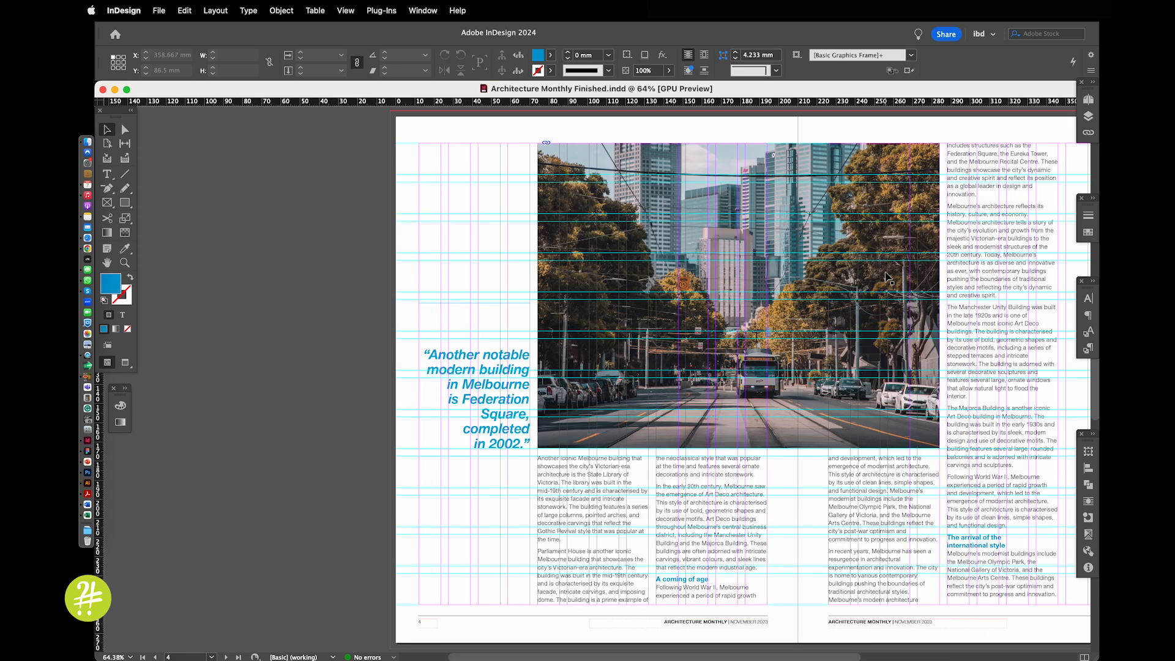
pyautogui.hscroll(5, 888, 277)
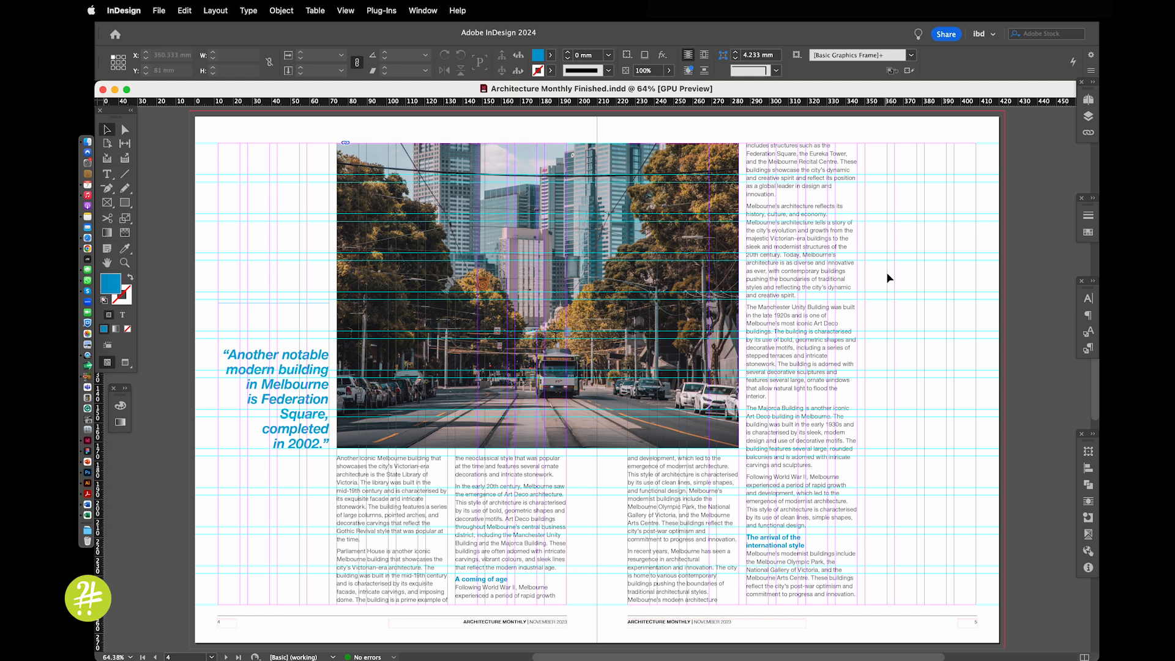
# Edit the Body Copy paragraph style so that its Align to Grid option is set to All Lines
pyautogui.click(1089, 350)
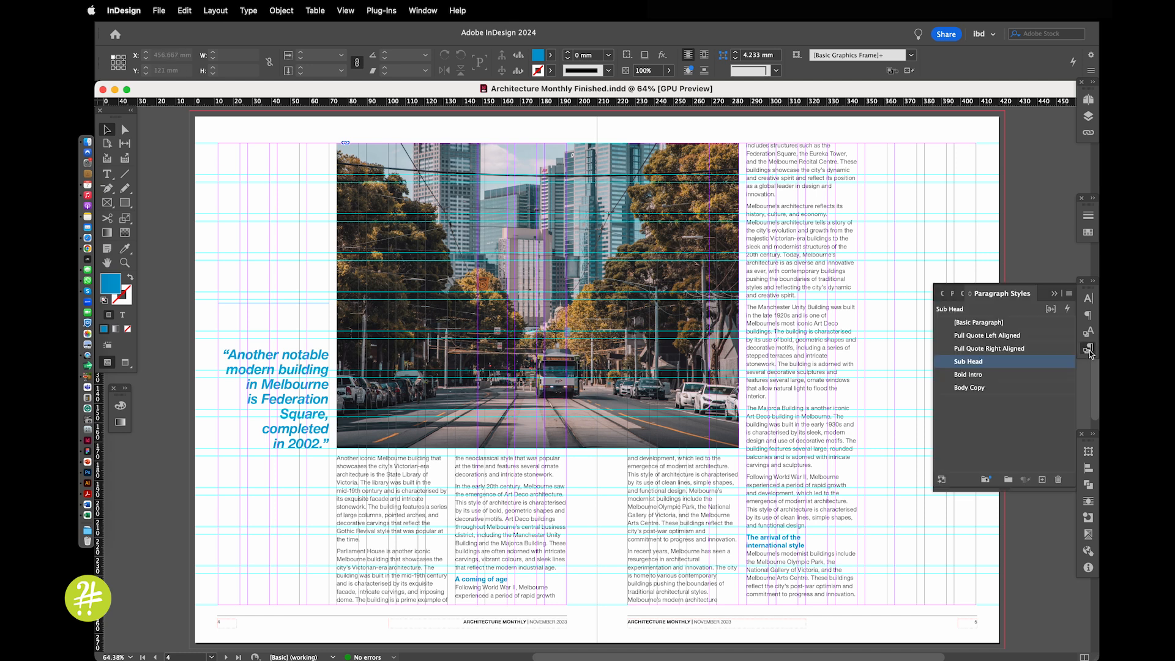
pyautogui.doubleClick(1041, 388)
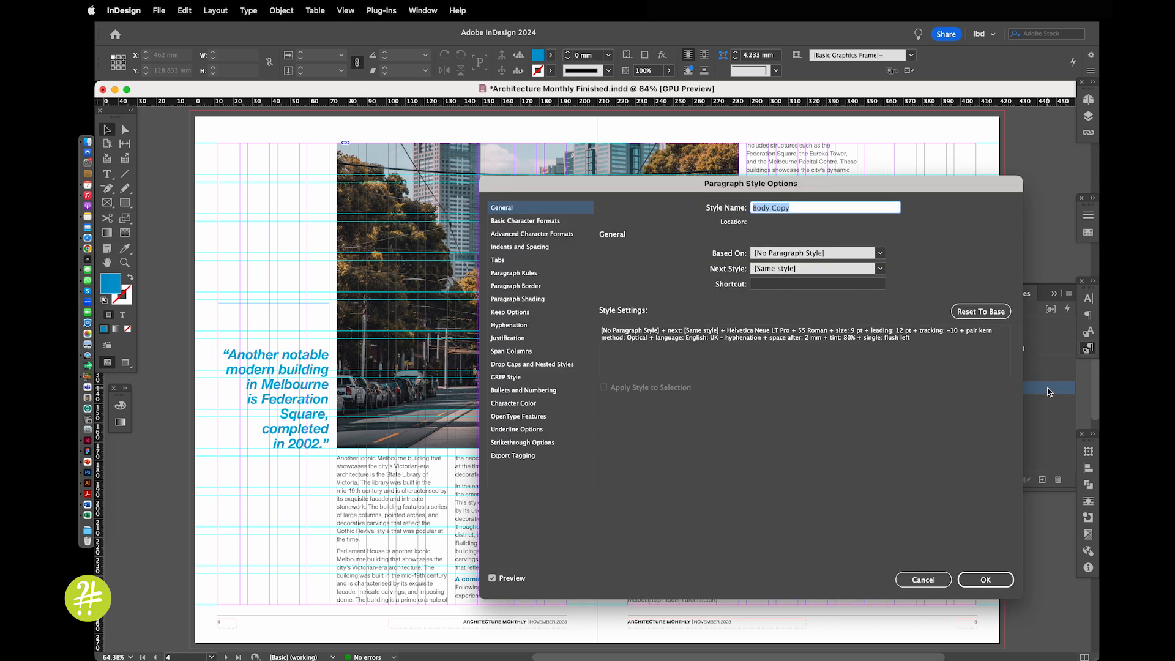
pyautogui.click(547, 221)
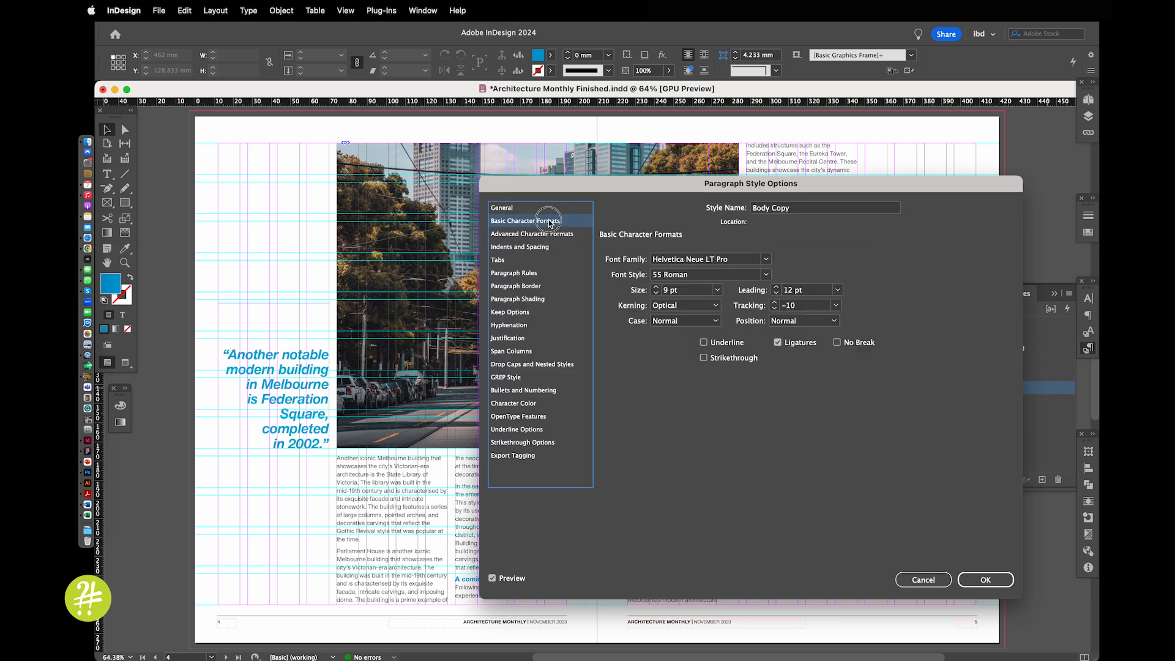
pyautogui.click(542, 247)
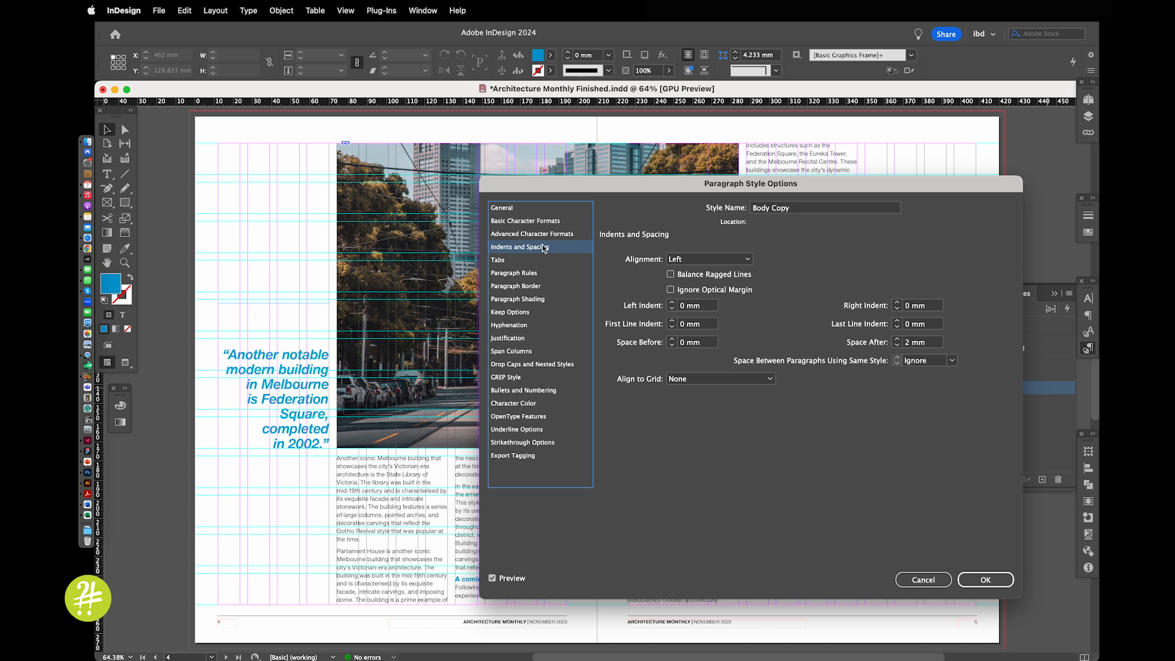
pyautogui.click(715, 379)
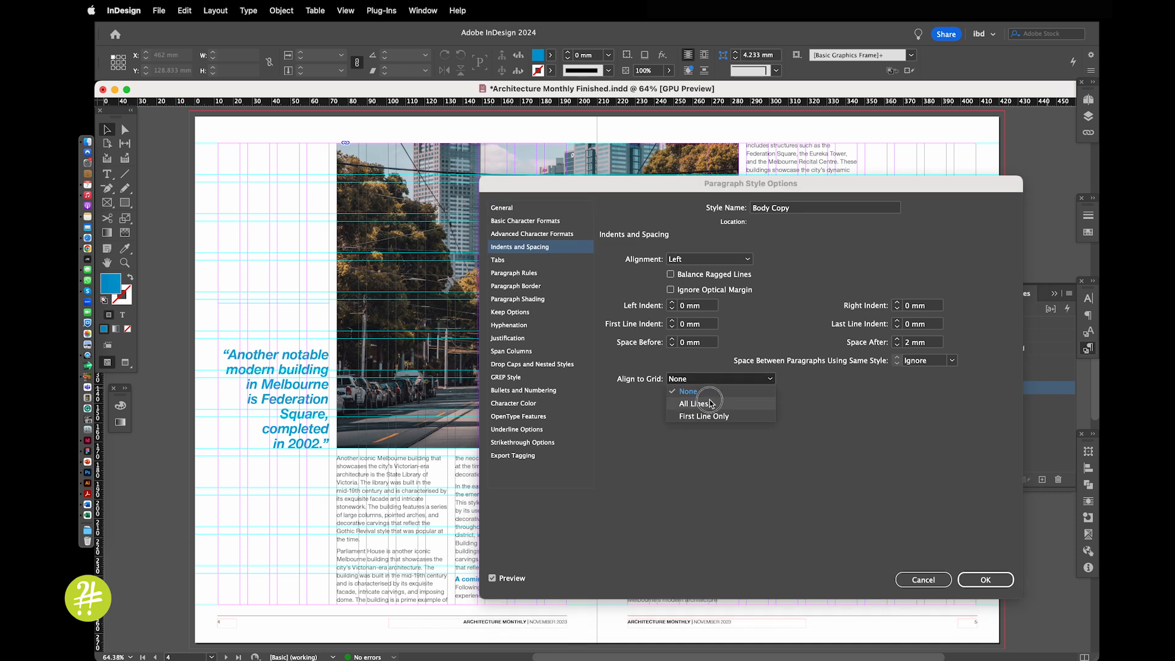
pyautogui.click(710, 397)
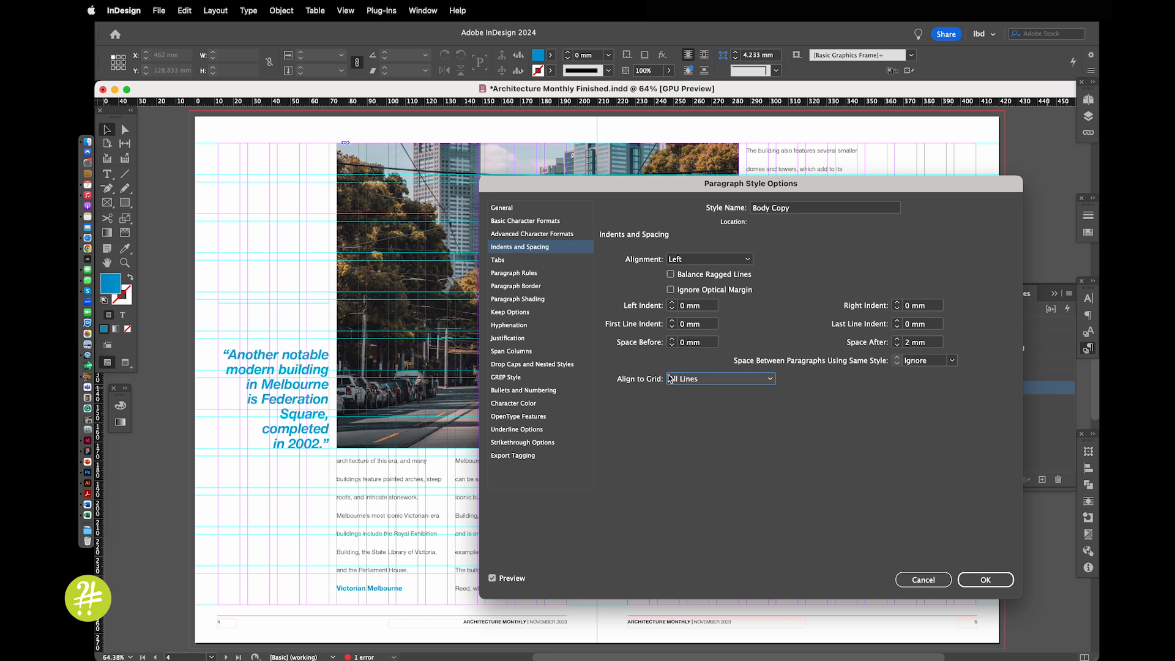
pyautogui.click(690, 380)
pyautogui.click(688, 391)
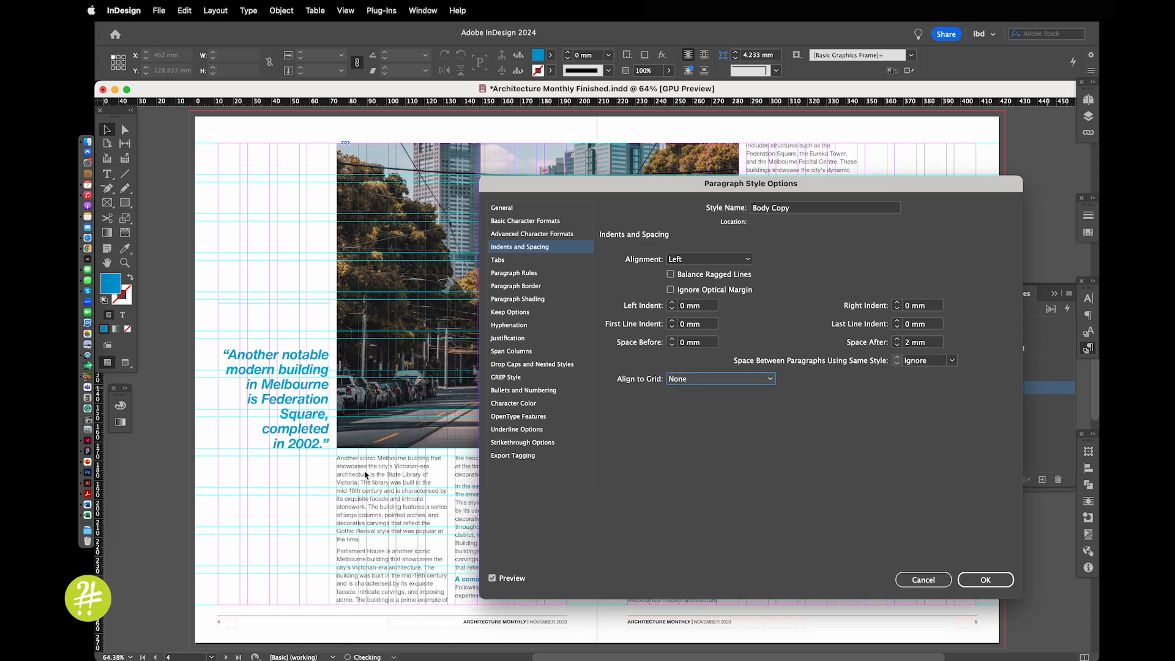
pyautogui.click(698, 380)
pyautogui.click(697, 403)
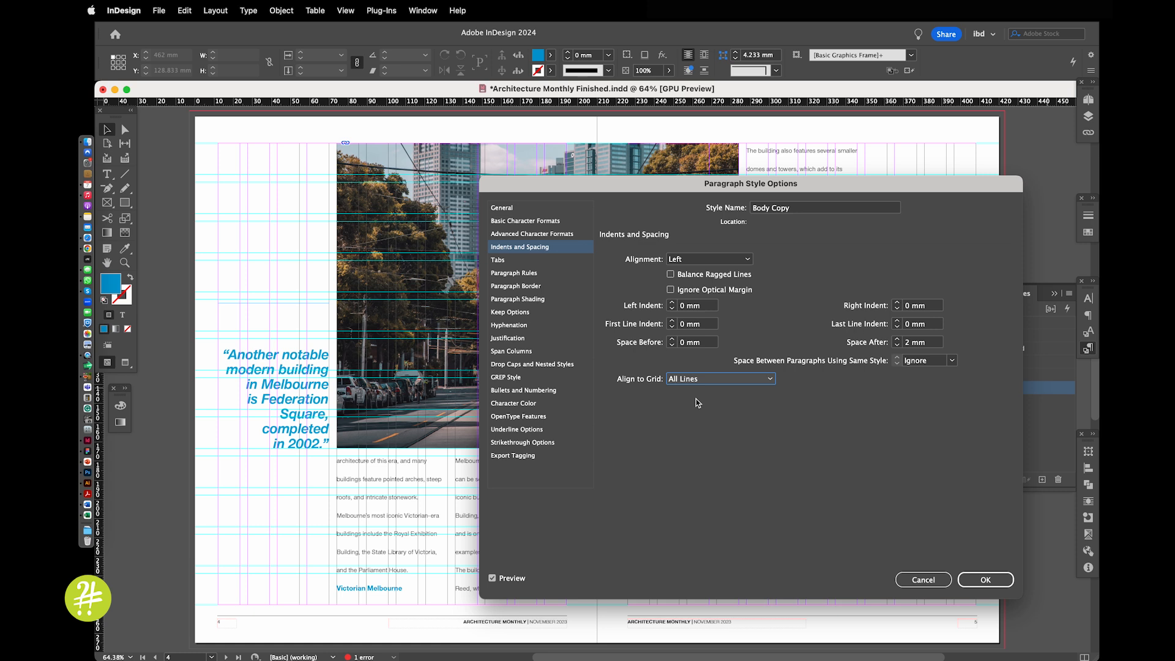
pyautogui.click(991, 580)
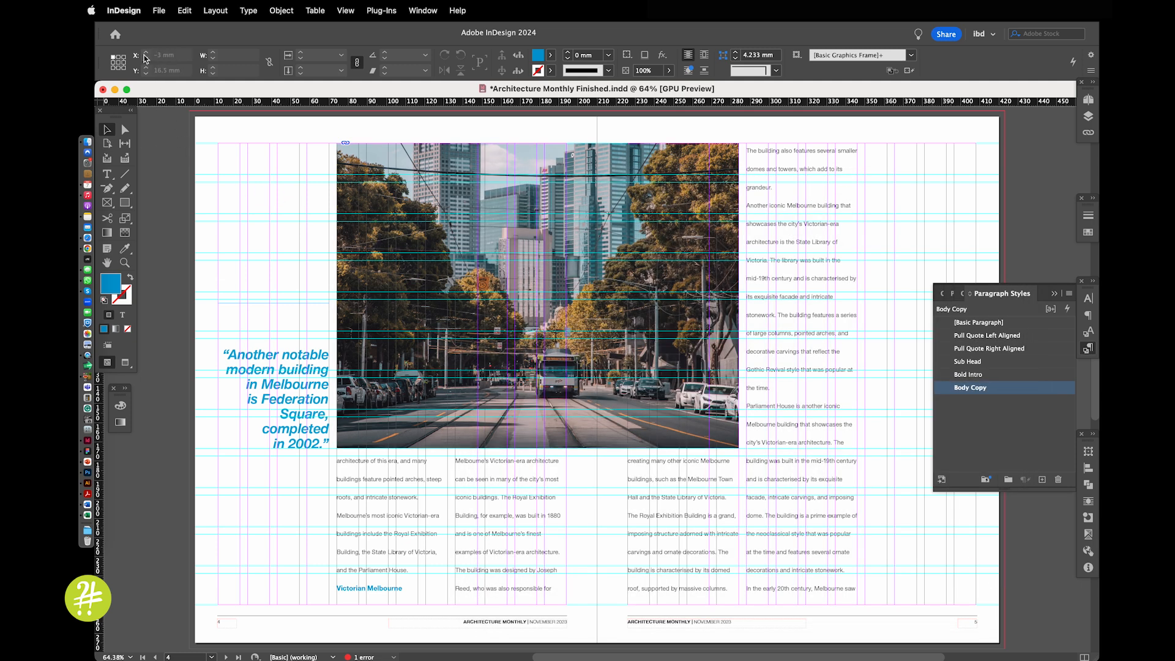
# Set the document's baseline grid to start relative to the Top Margin with an increment of 12 pt
pyautogui.click(124, 11)
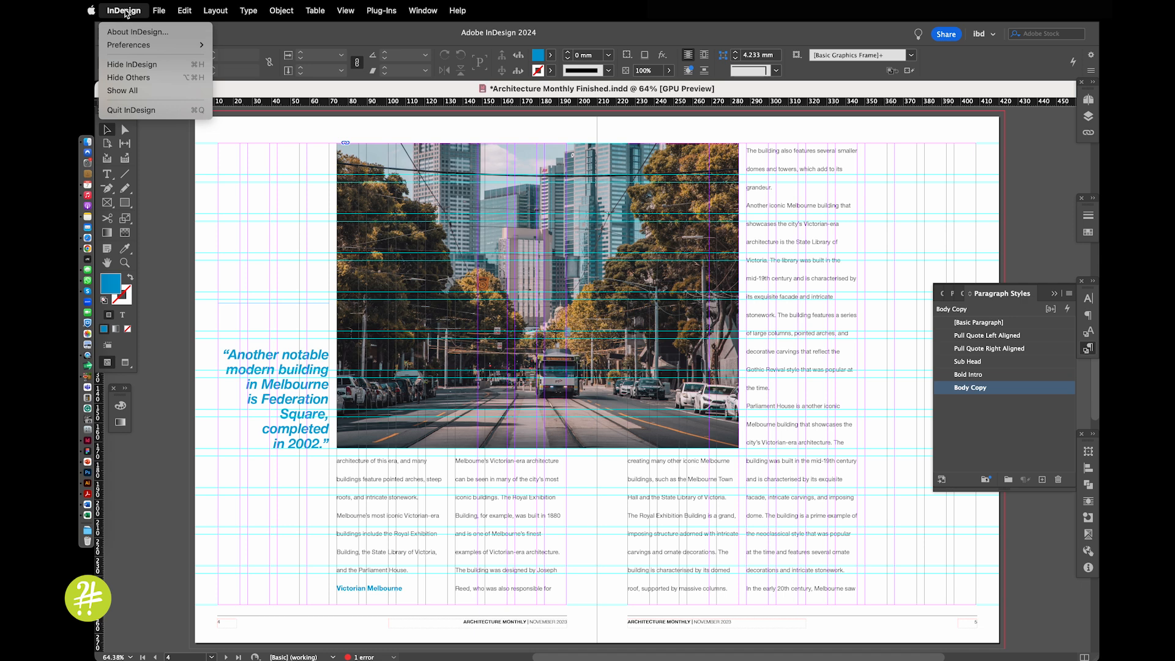
pyautogui.moveTo(127, 49)
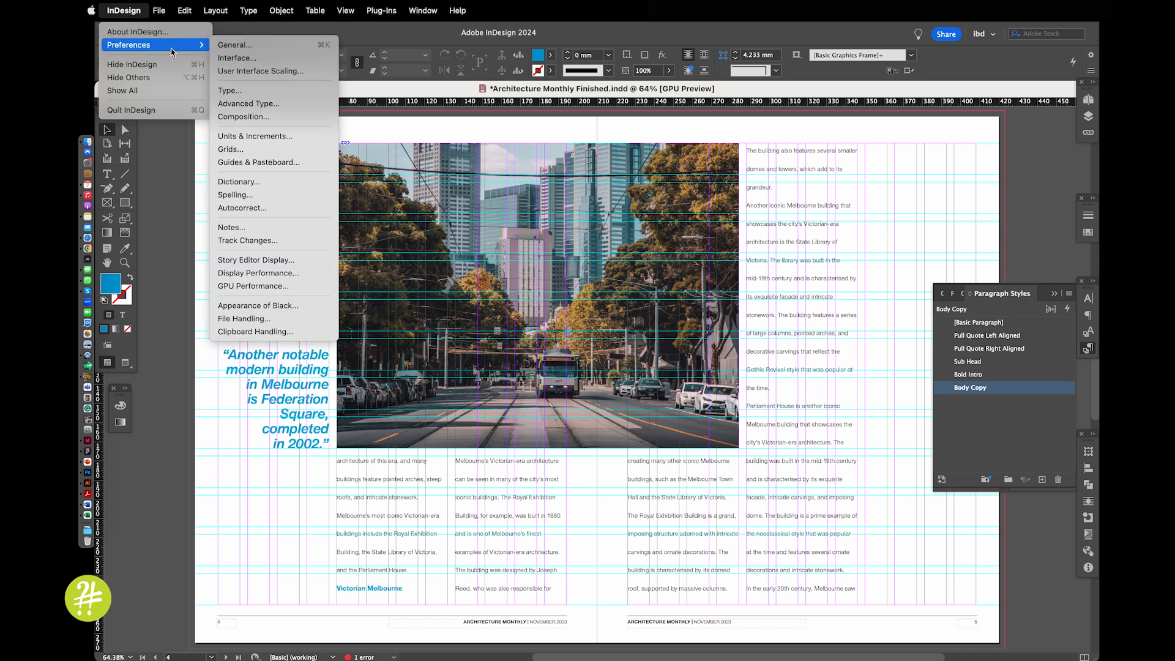
pyautogui.click(235, 150)
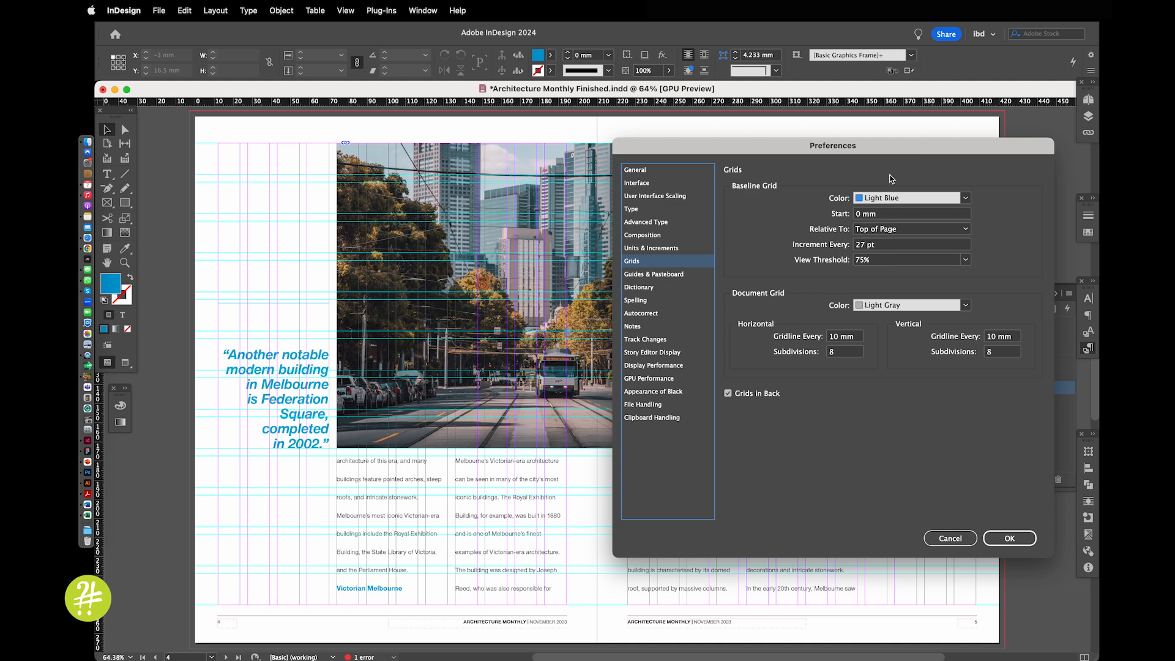
pyautogui.moveTo(899, 149); pyautogui.dragTo(752, 149)
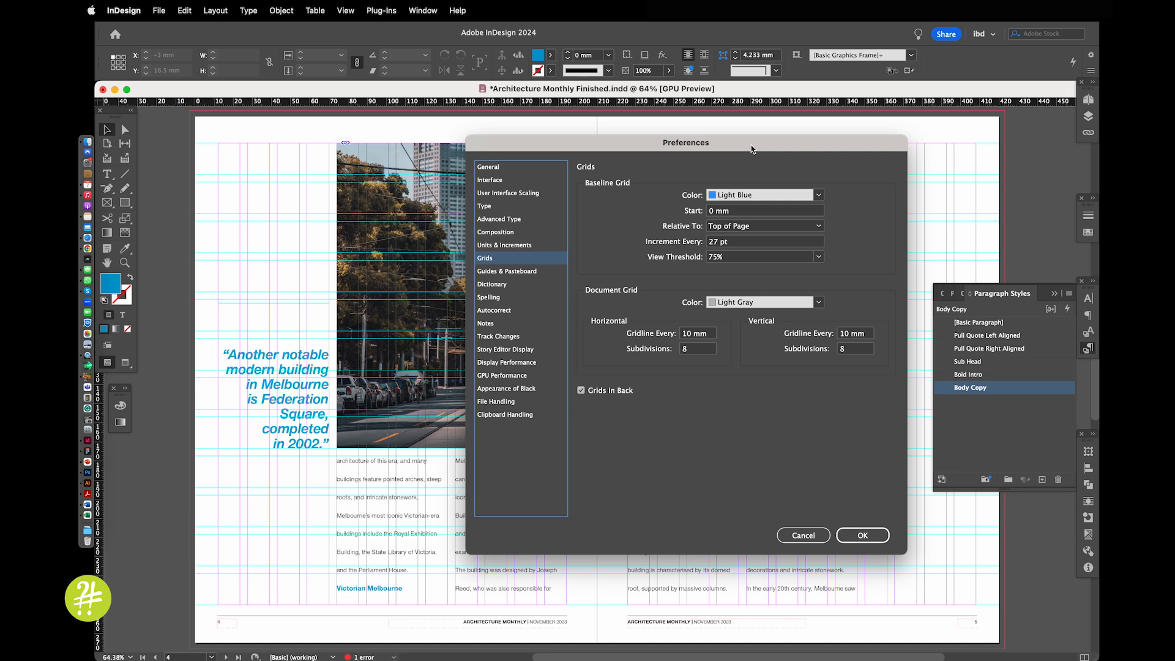
pyautogui.click(751, 227)
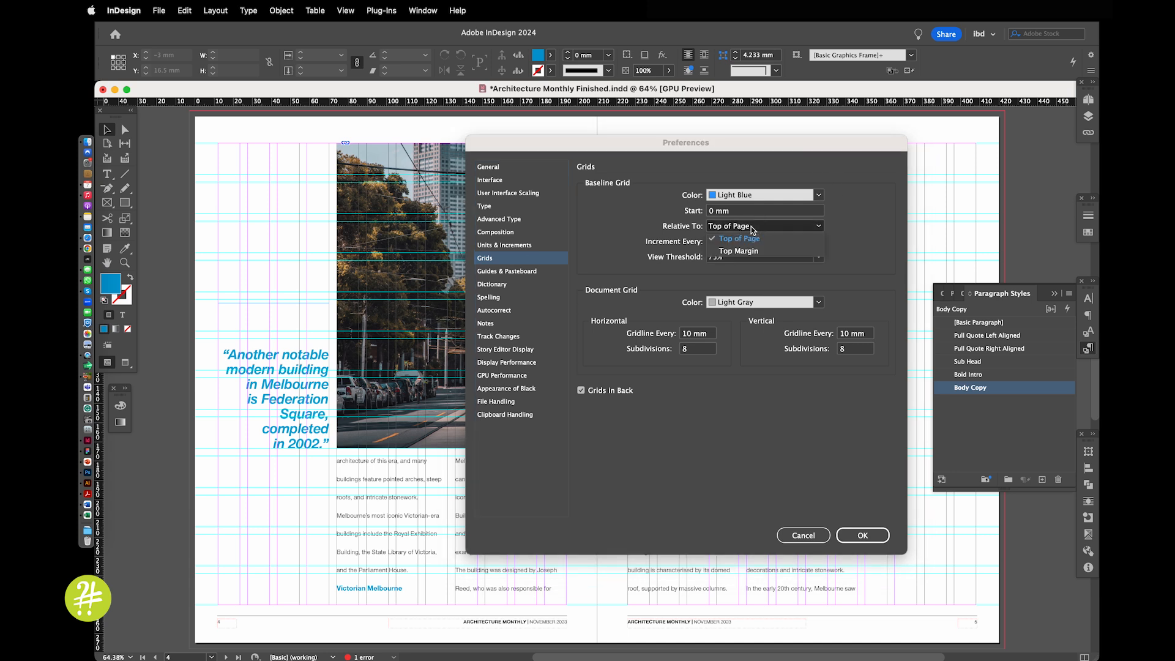
pyautogui.click(750, 251)
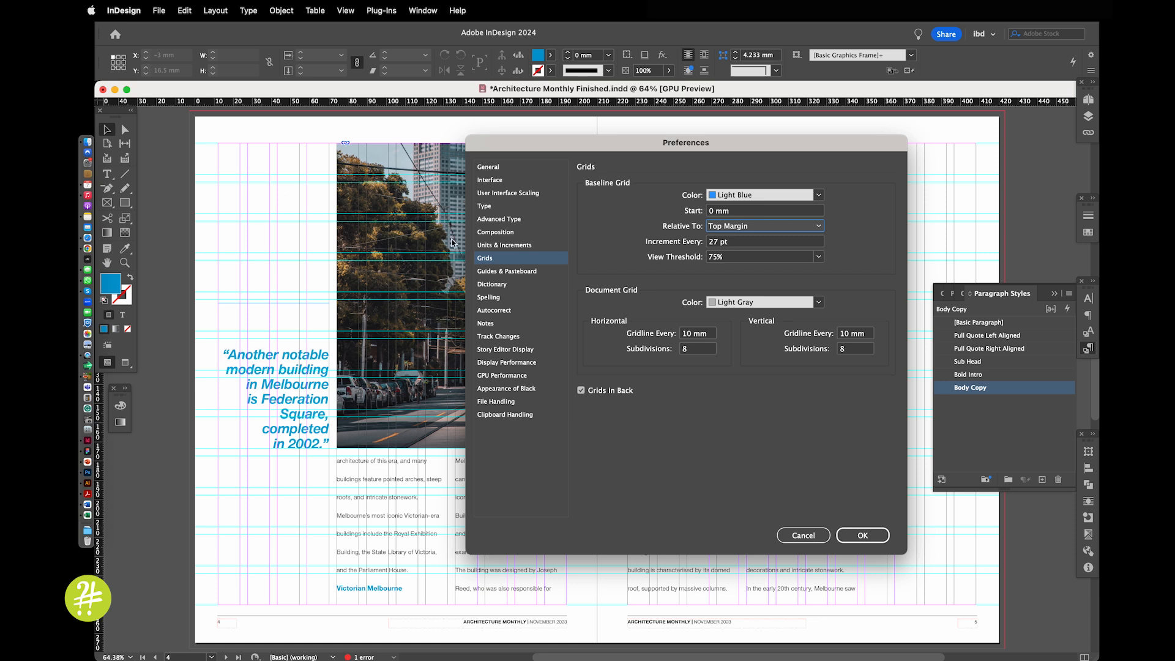
pyautogui.moveTo(735, 244); pyautogui.dragTo(707, 244)
pyautogui.write('12')
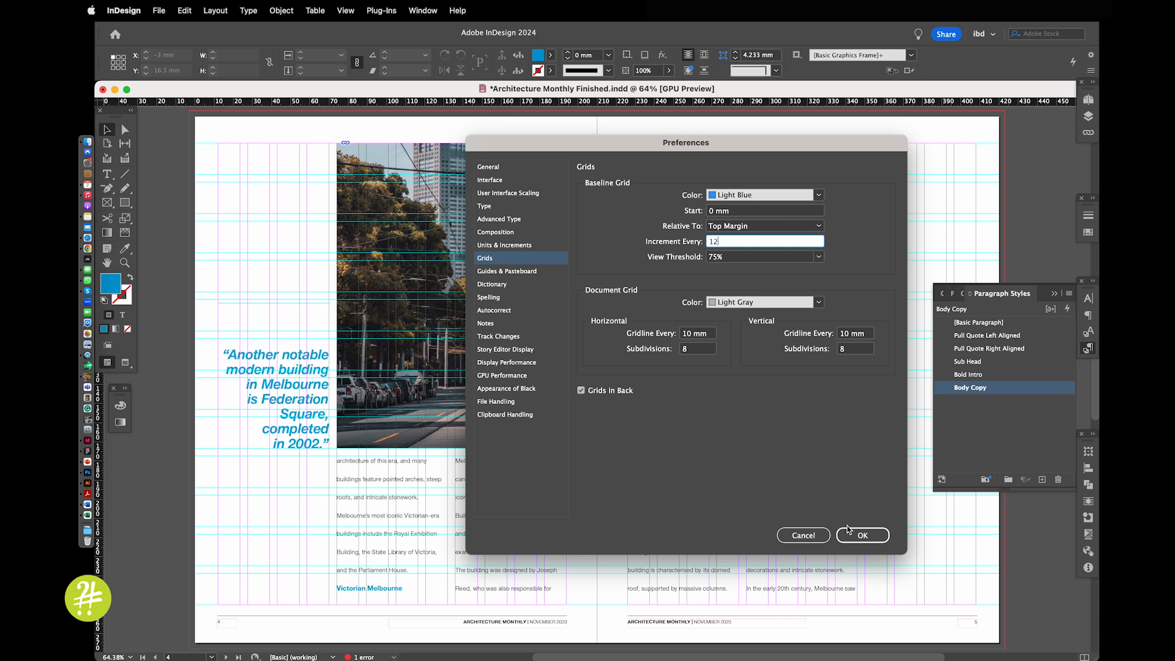
pyautogui.write('pt')
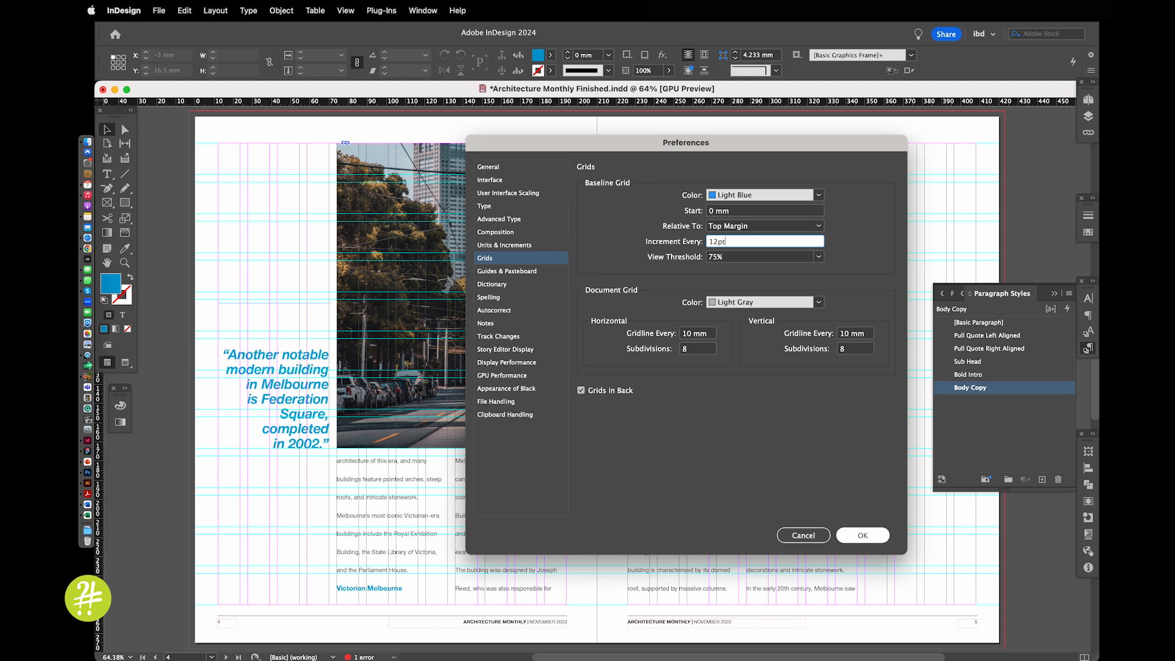
pyautogui.click(868, 535)
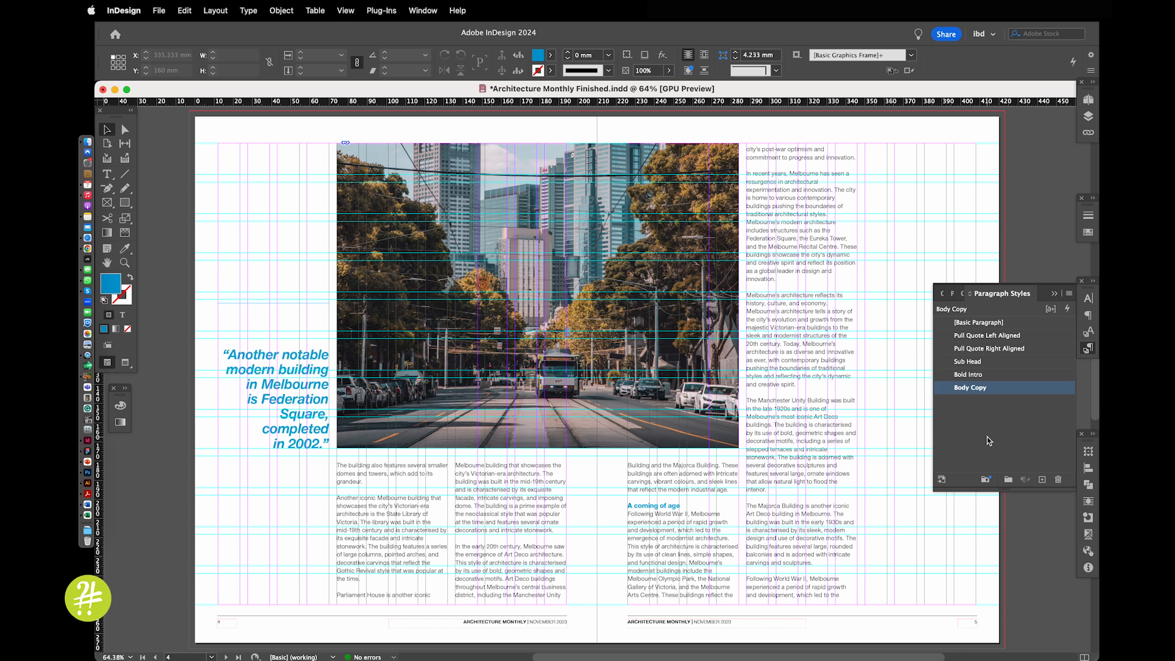
# Try a leading of 13 pt in the Body Copy paragraph style and set it back to 12 pt
pyautogui.click(1036, 391)
pyautogui.doubleClick(1036, 391)
pyautogui.click(561, 222)
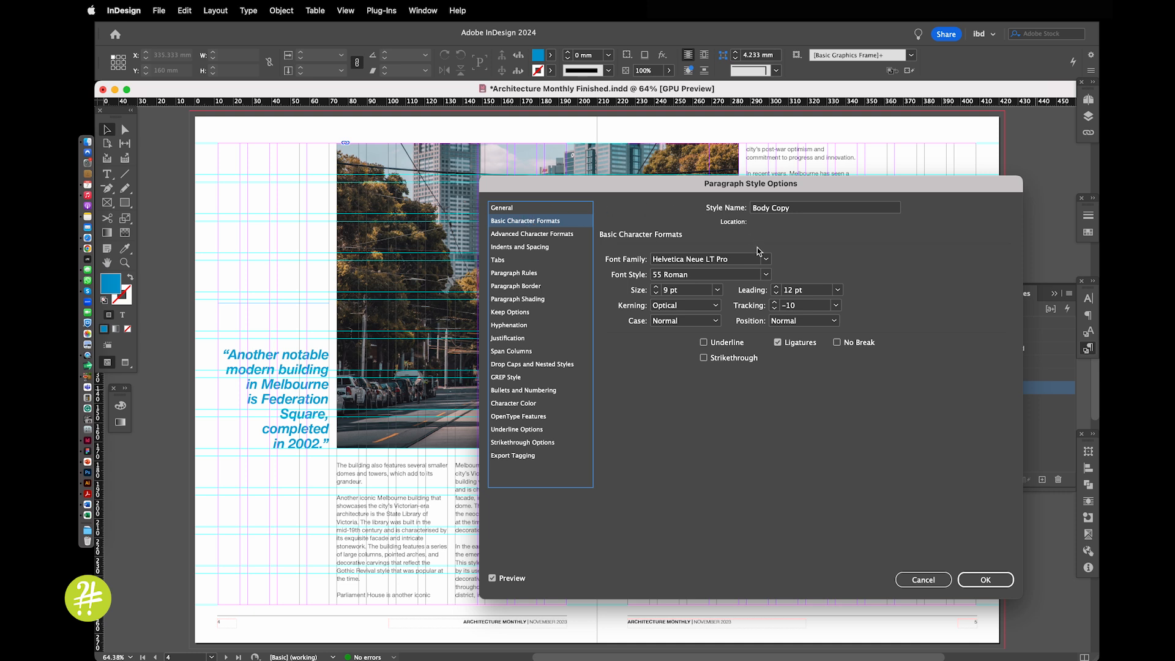
pyautogui.click(777, 287)
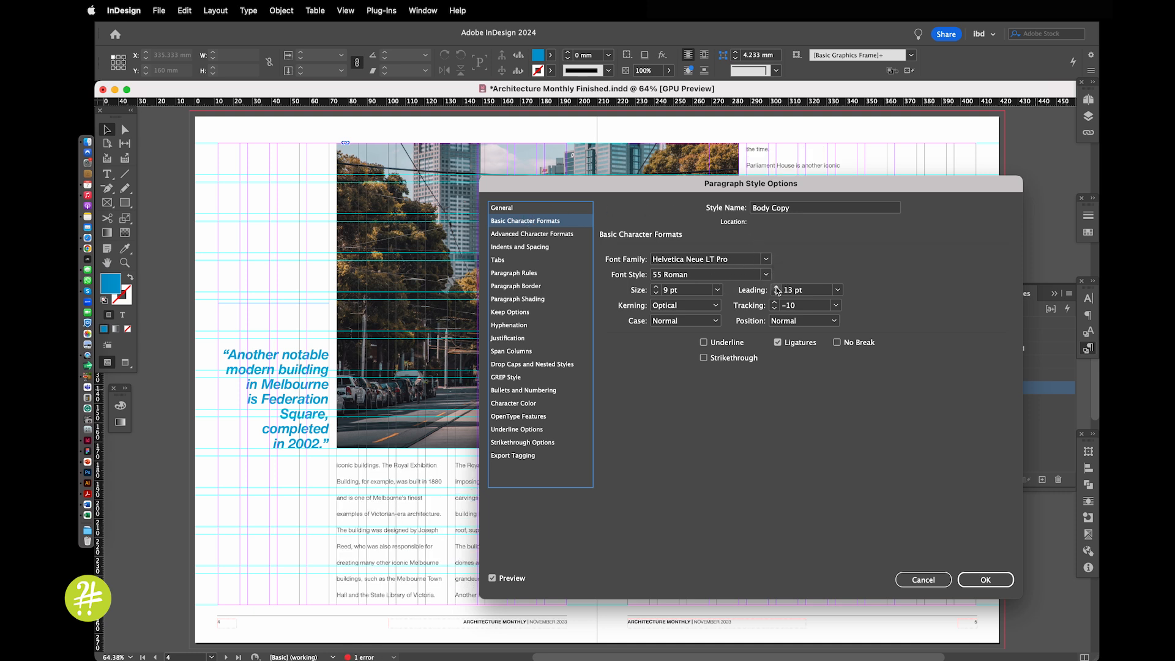
pyautogui.click(776, 294)
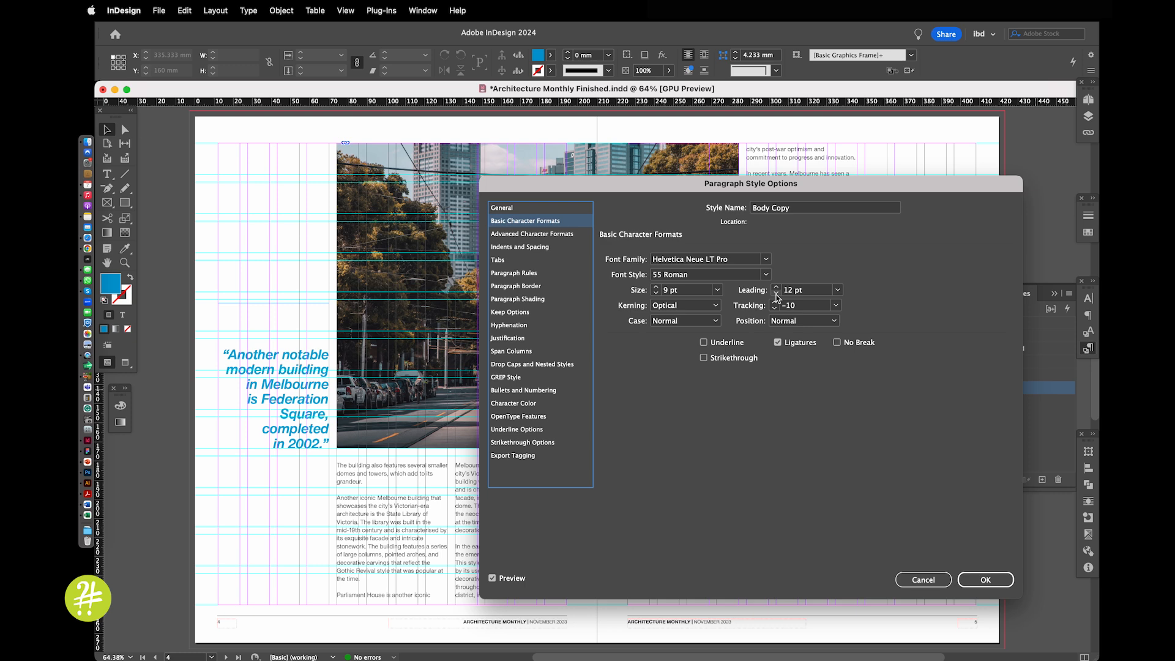
pyautogui.click(979, 579)
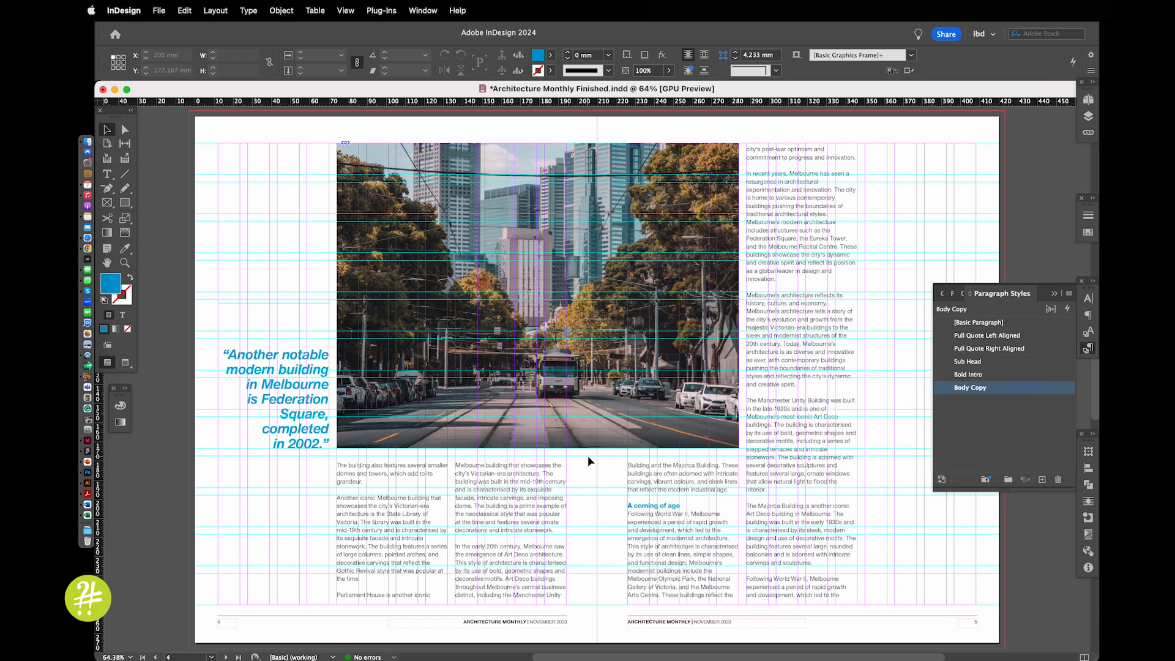
# Show the baseline grid at the body text beneath the street photo on page 4
pyautogui.moveTo(325, 435); pyautogui.dragTo(534, 556)
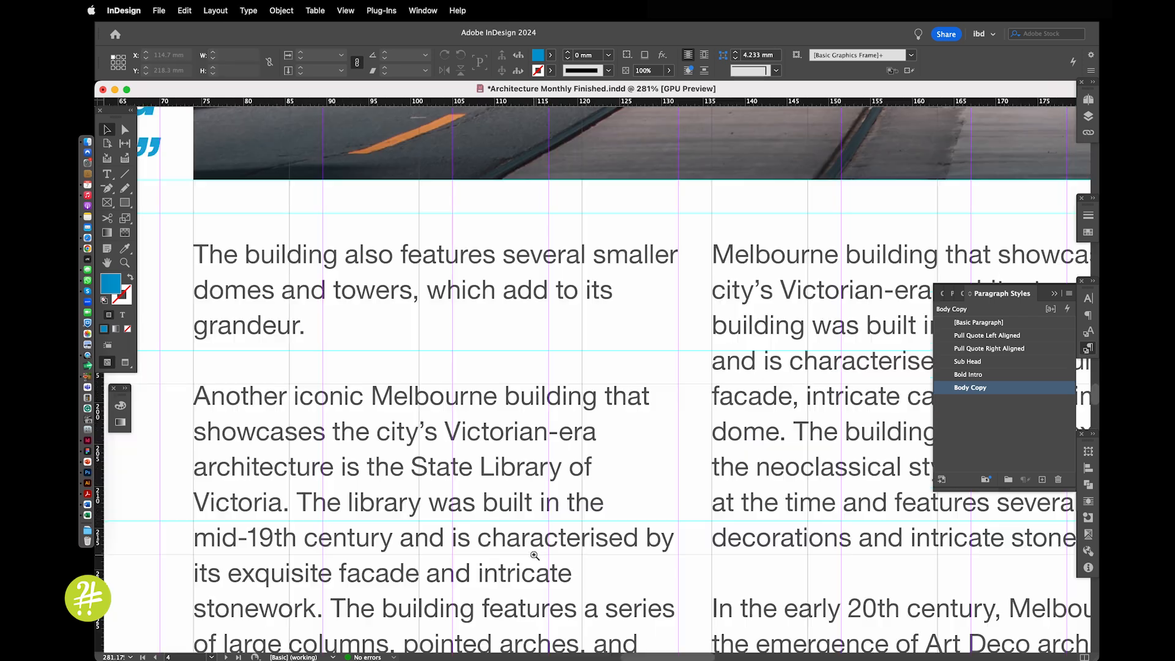
pyautogui.moveTo(252, 370); pyautogui.dragTo(473, 369)
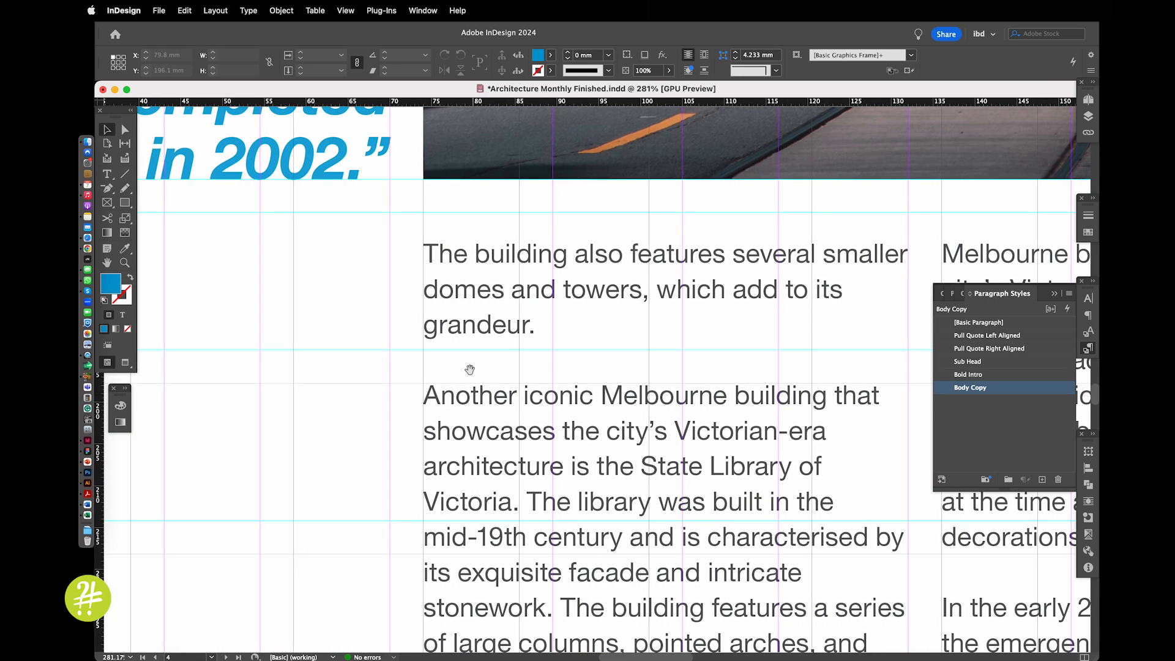
pyautogui.moveTo(288, 221); pyautogui.dragTo(548, 501)
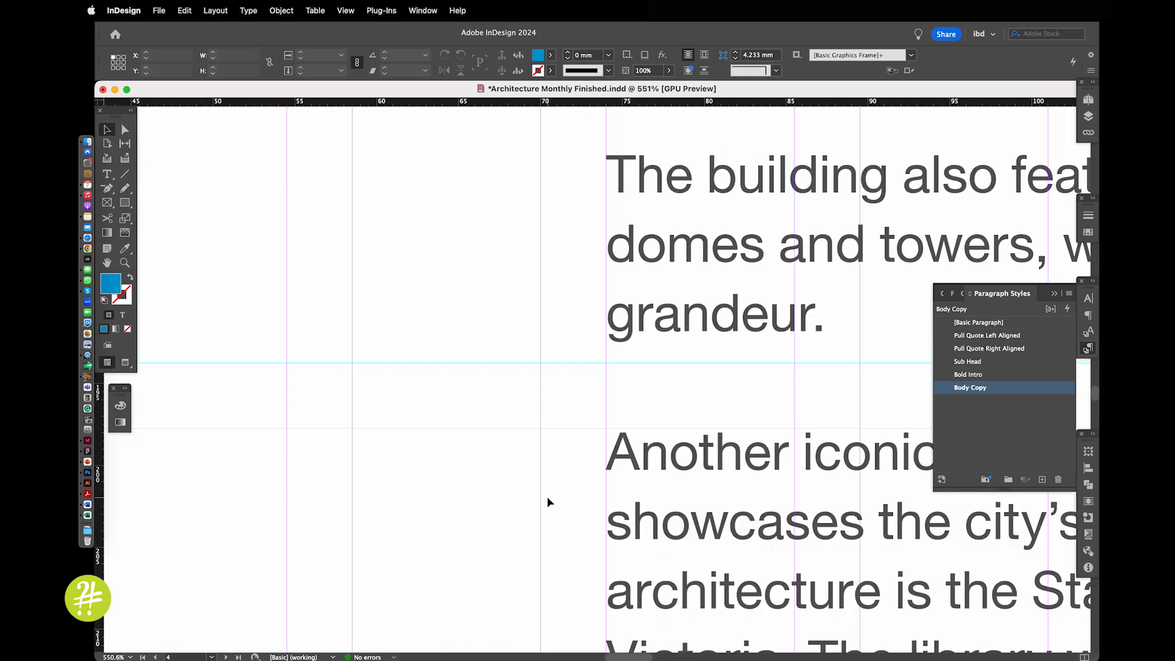
pyautogui.click(351, 12)
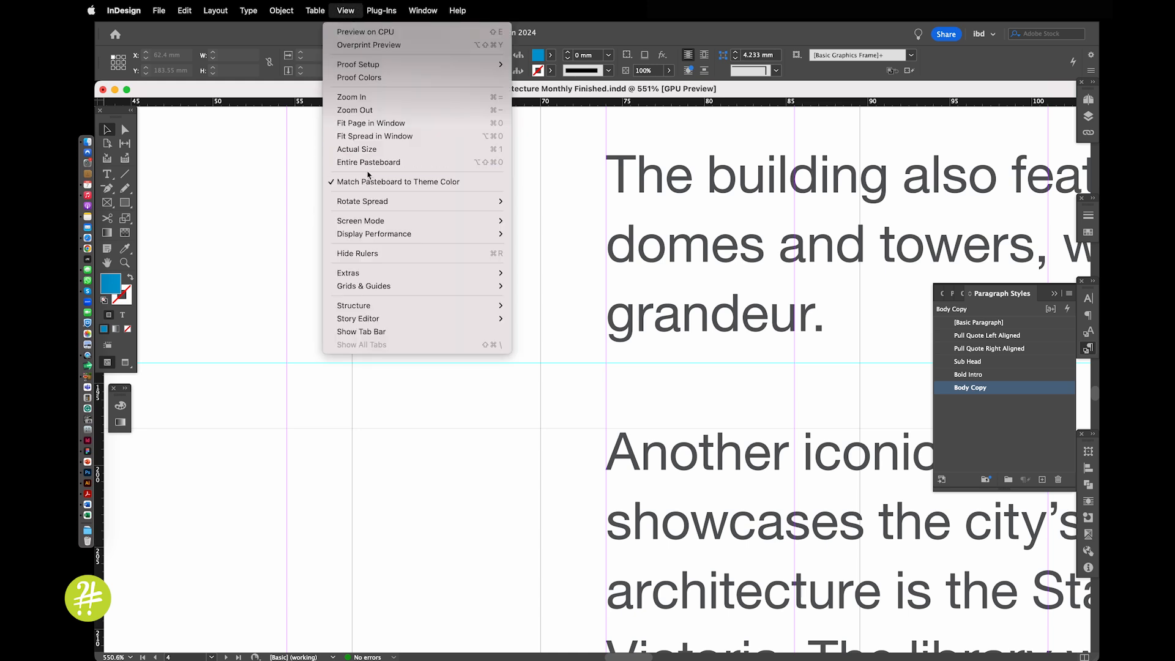
pyautogui.moveTo(361, 236)
pyautogui.moveTo(360, 286)
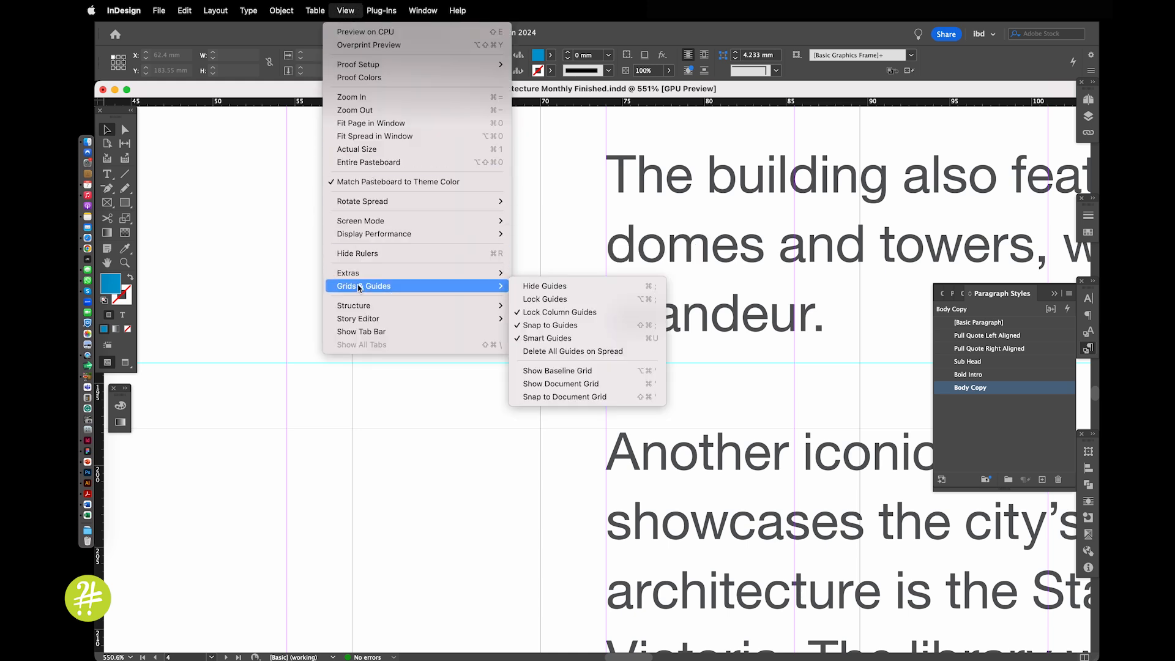
pyautogui.click(562, 371)
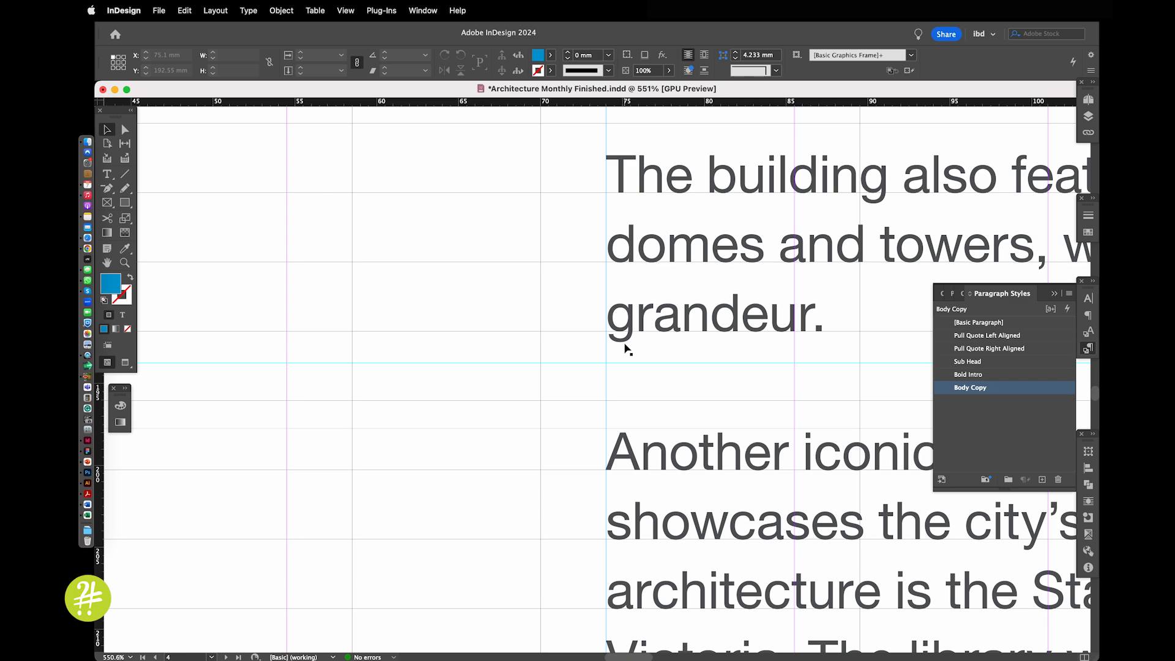
# Examine how the lines of both body text columns on page 4 sit on the baseline grid
pyautogui.press('super+0')
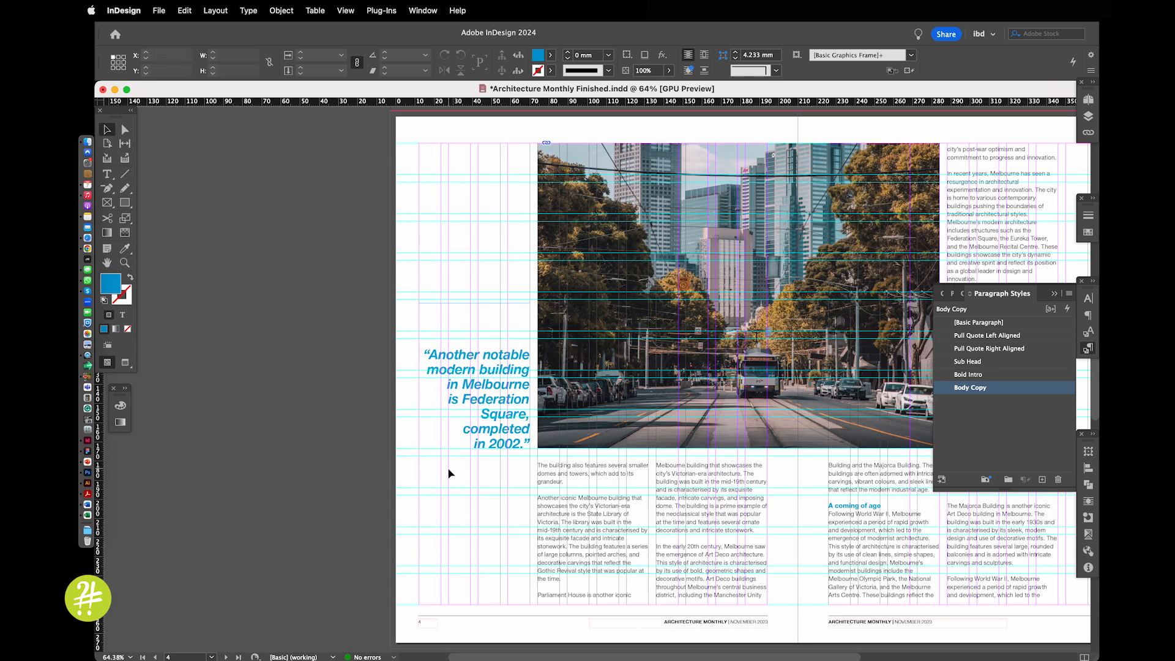
pyautogui.moveTo(478, 431); pyautogui.dragTo(813, 571)
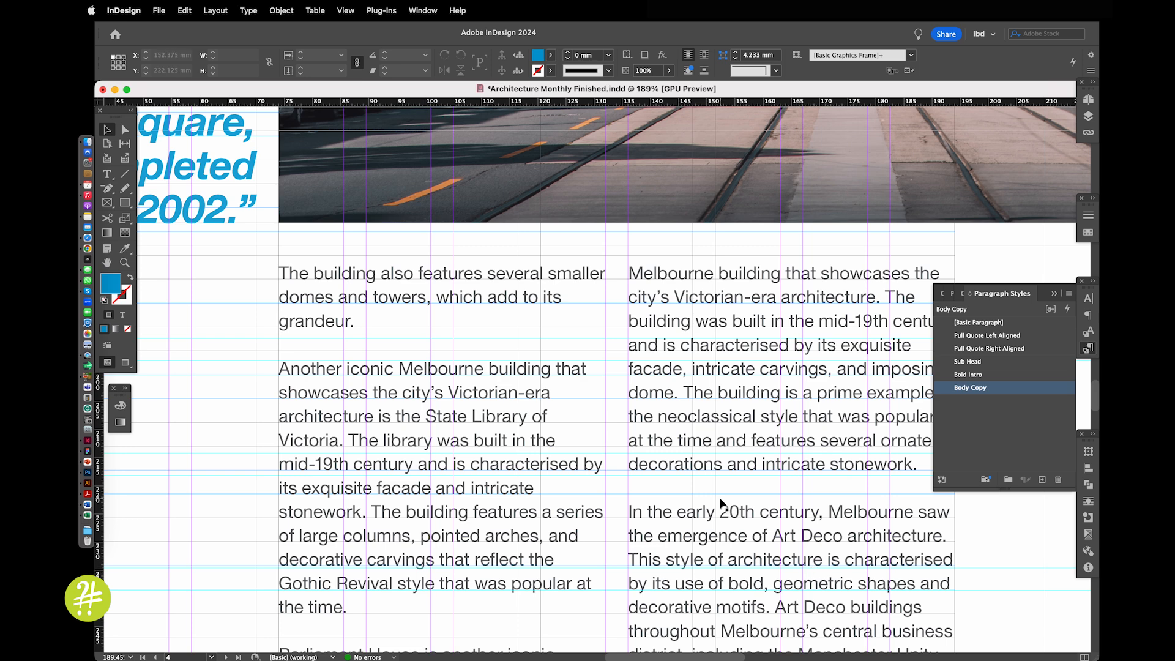
pyautogui.moveTo(722, 501); pyautogui.dragTo(724, 427)
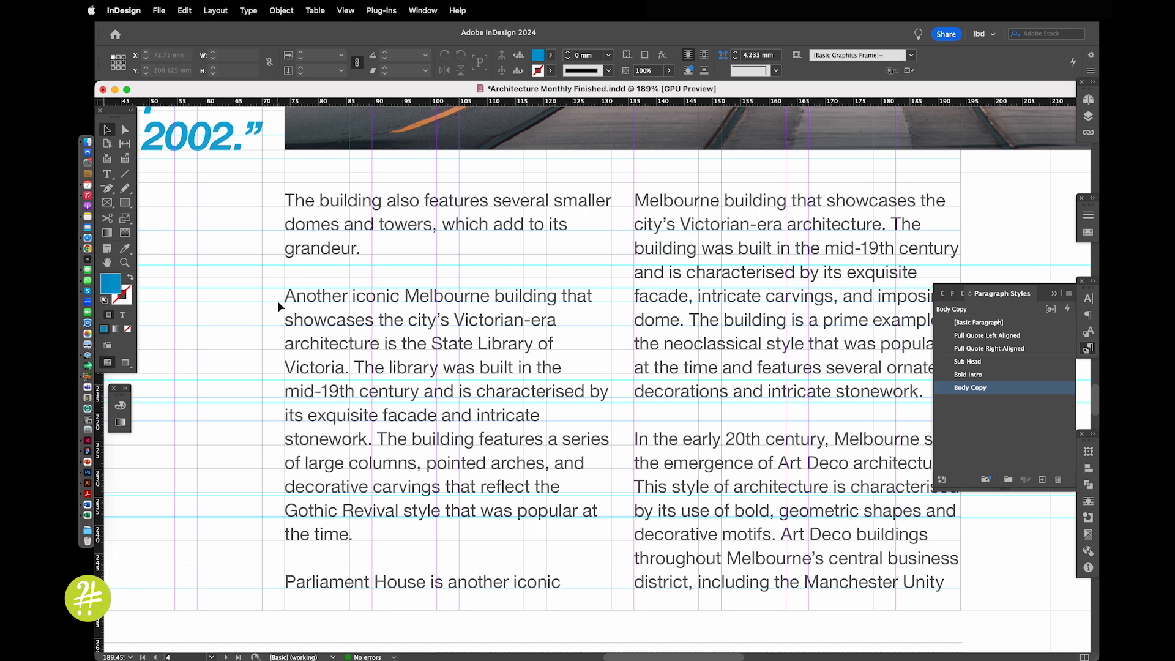
# Set the document's baseline grid increment to 3 pt
pyautogui.press('super+alt+0')
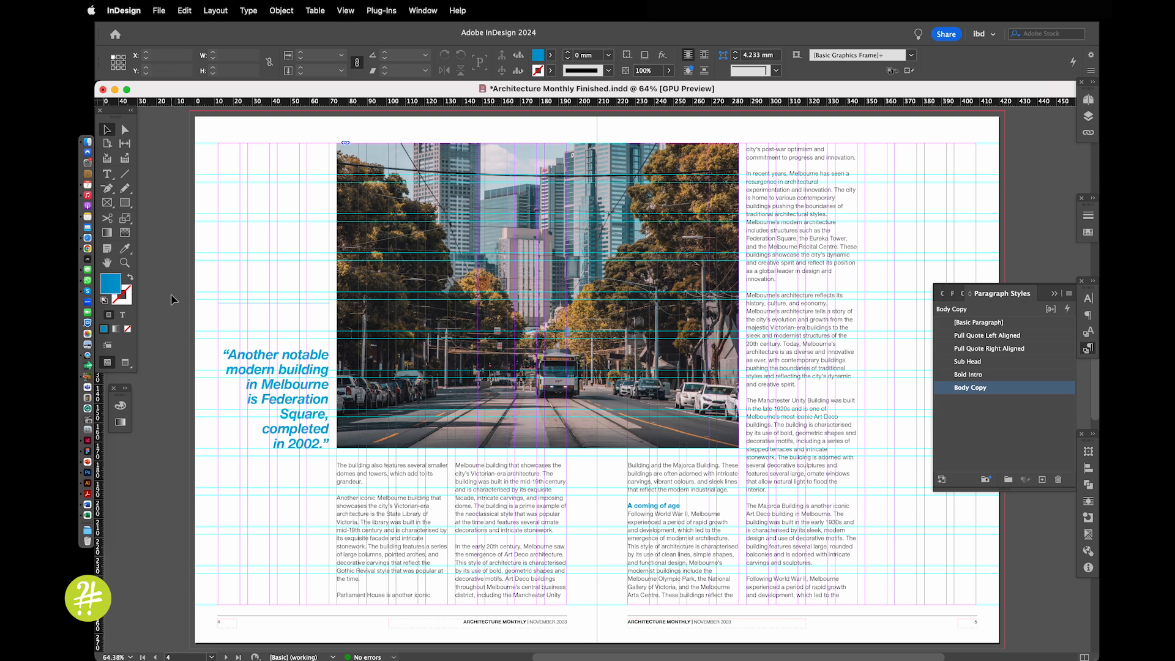
pyautogui.press('w')
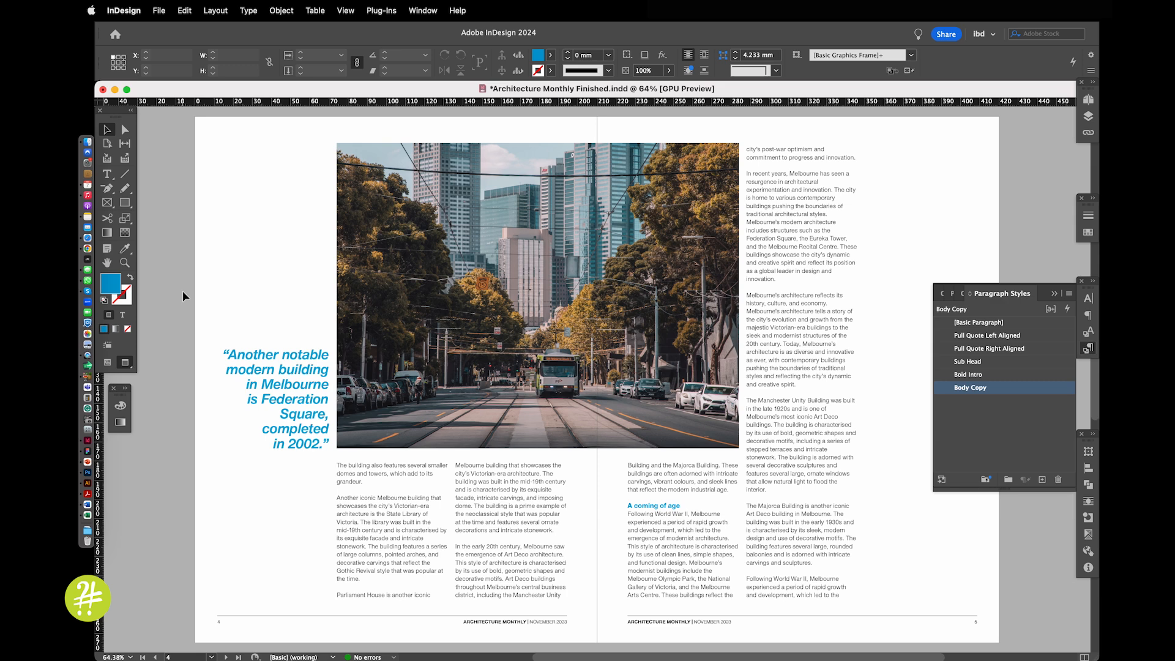
pyautogui.click(128, 11)
pyautogui.moveTo(153, 45)
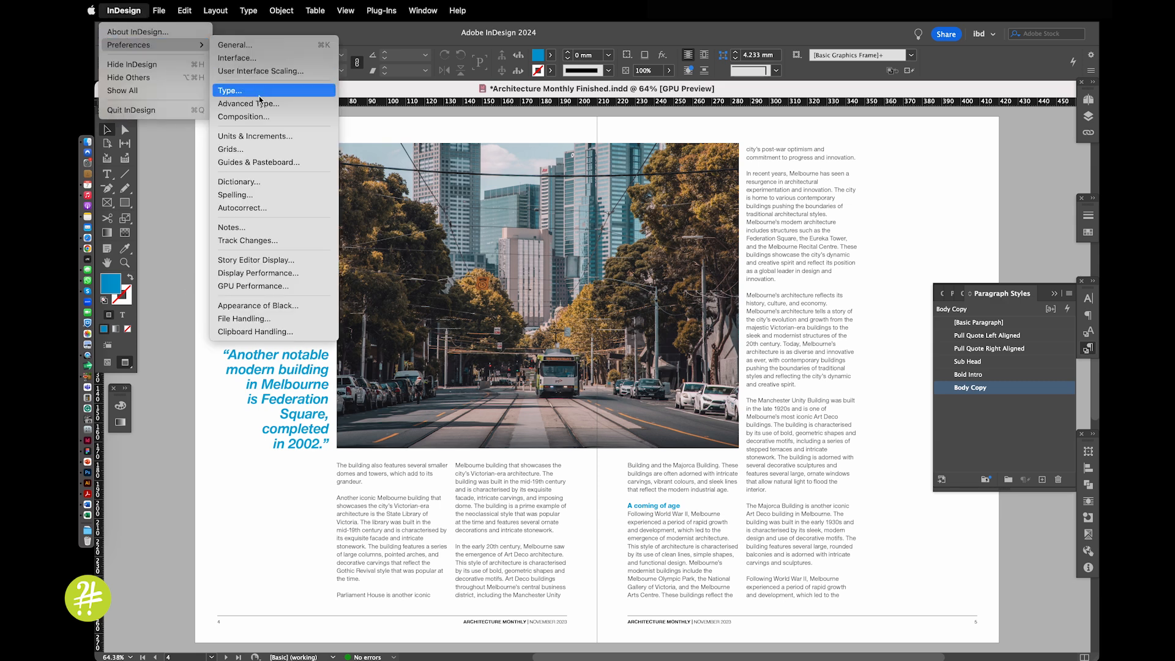
pyautogui.click(258, 150)
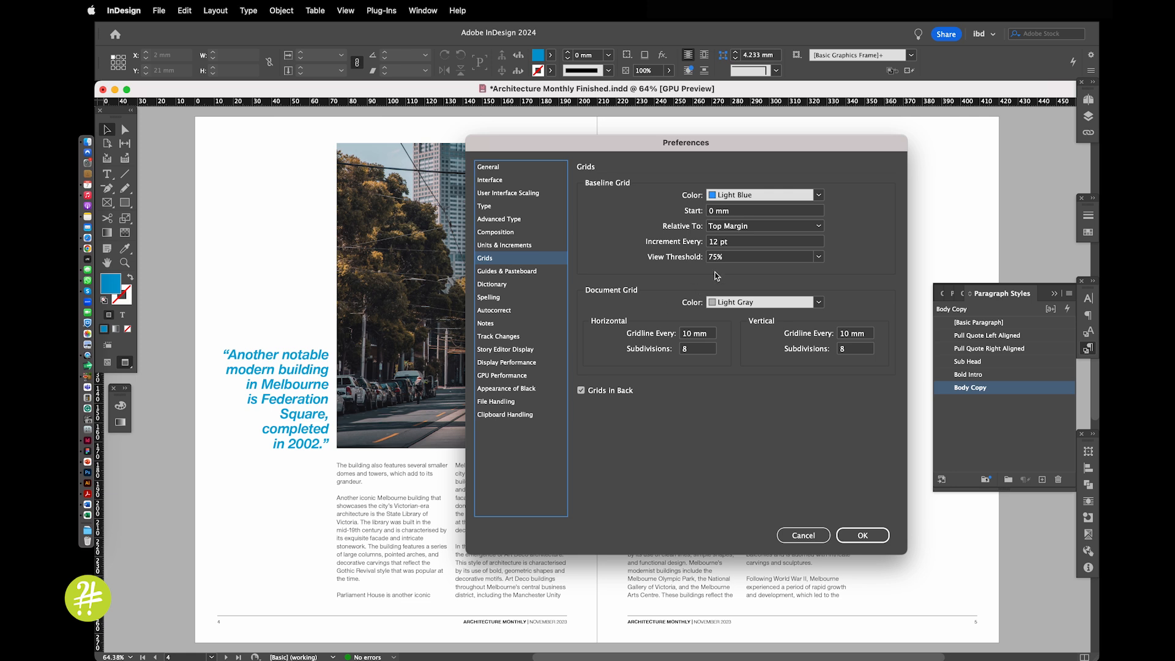
pyautogui.click(735, 241)
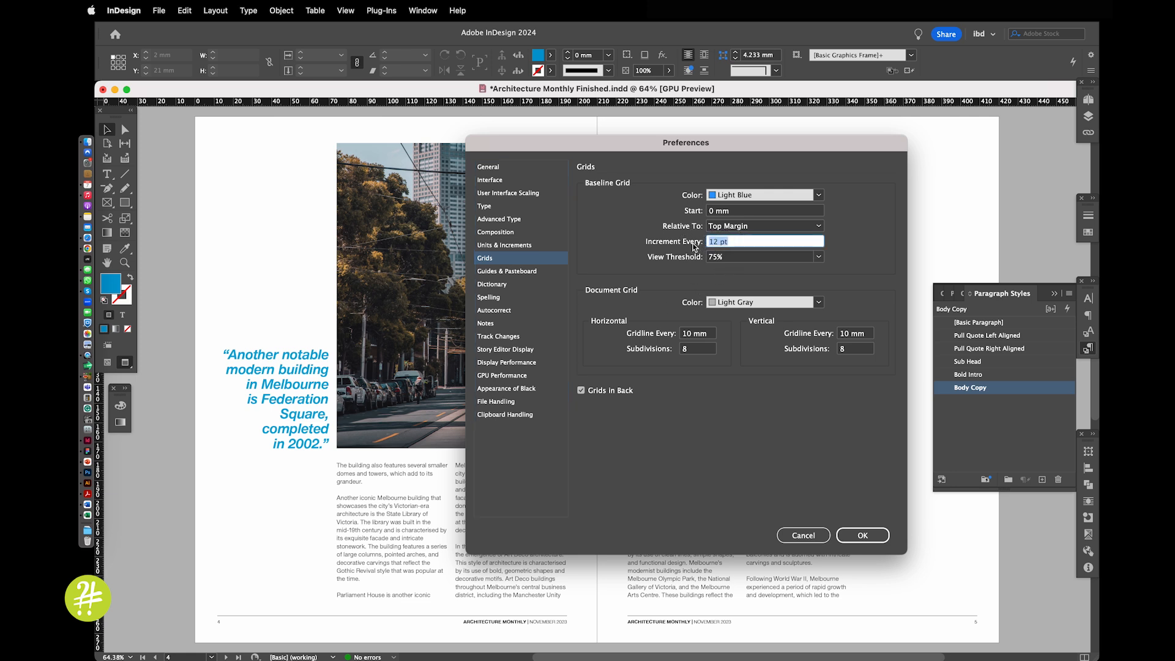
pyautogui.write('3')
pyautogui.click(866, 537)
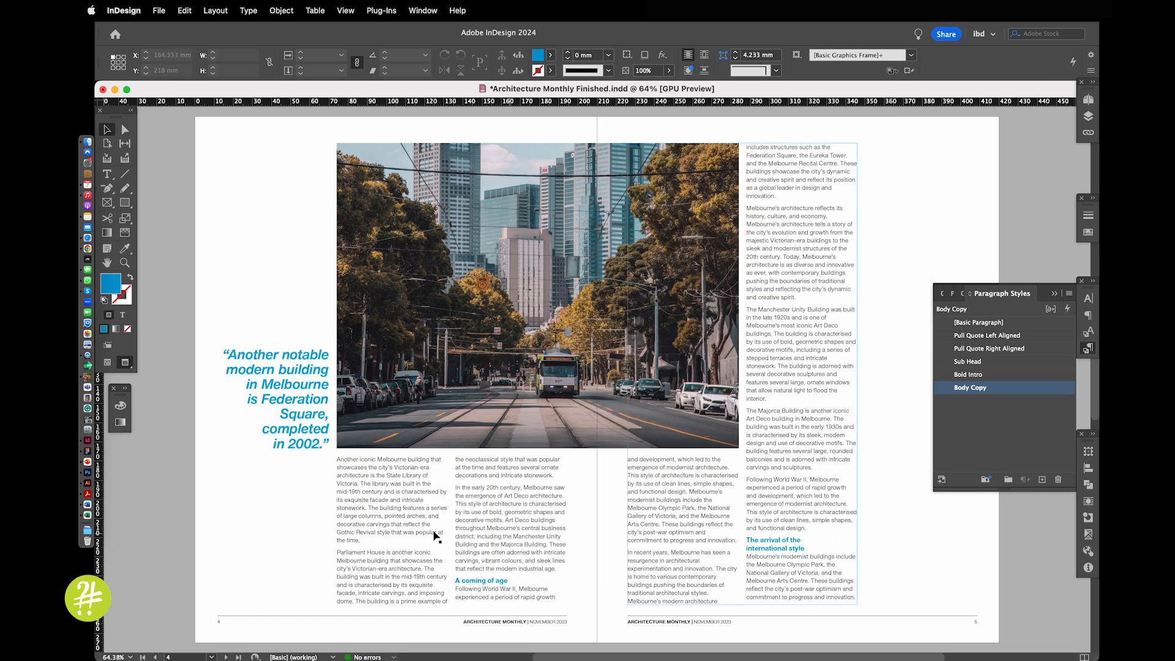
# Examine the spacing between paragraphs in the body text columns on page 4
pyautogui.moveTo(307, 441); pyautogui.dragTo(566, 592)
pyautogui.moveTo(382, 507); pyautogui.dragTo(509, 453)
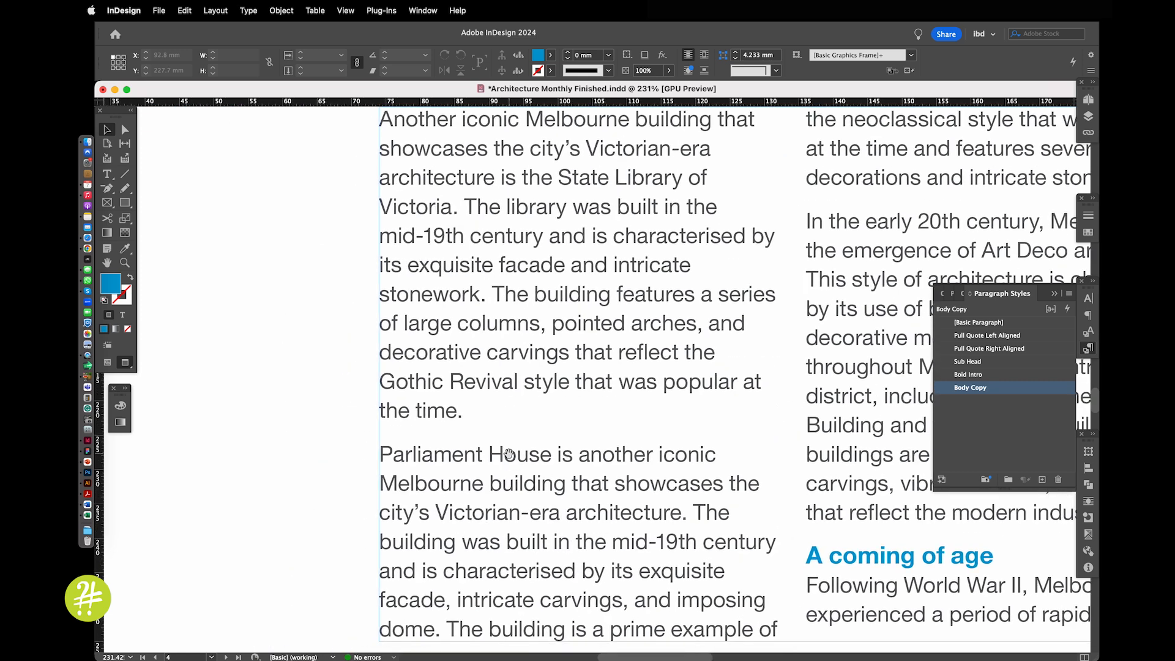
pyautogui.press('w')
pyautogui.moveTo(334, 382); pyautogui.dragTo(490, 515)
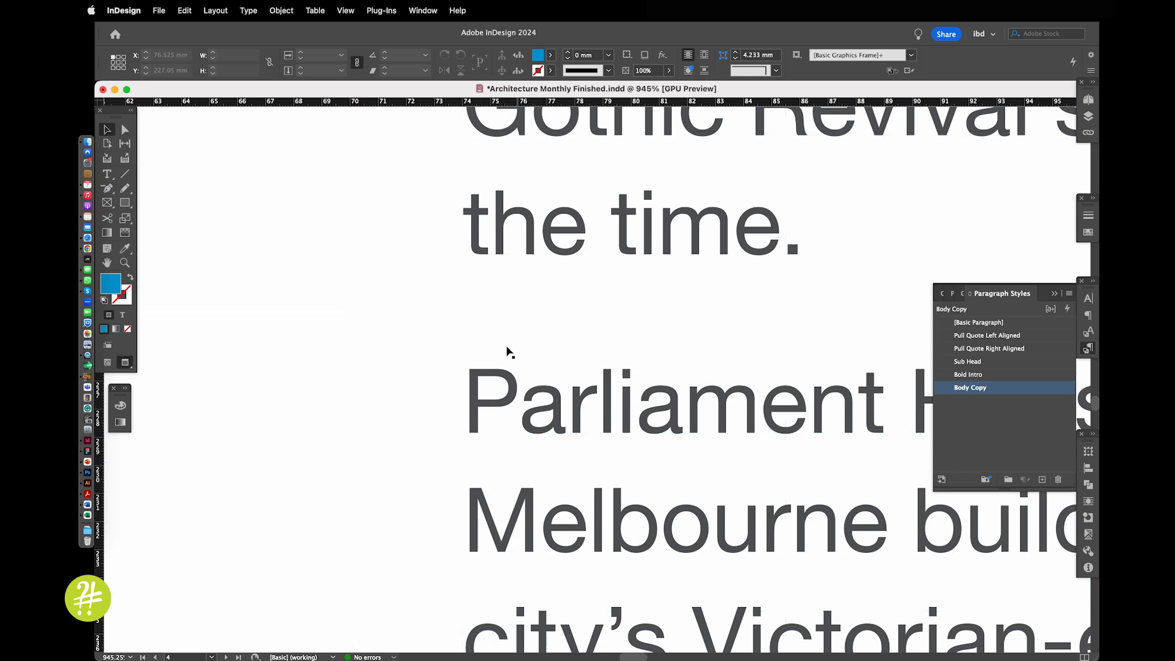
pyautogui.press('super+alt+0')
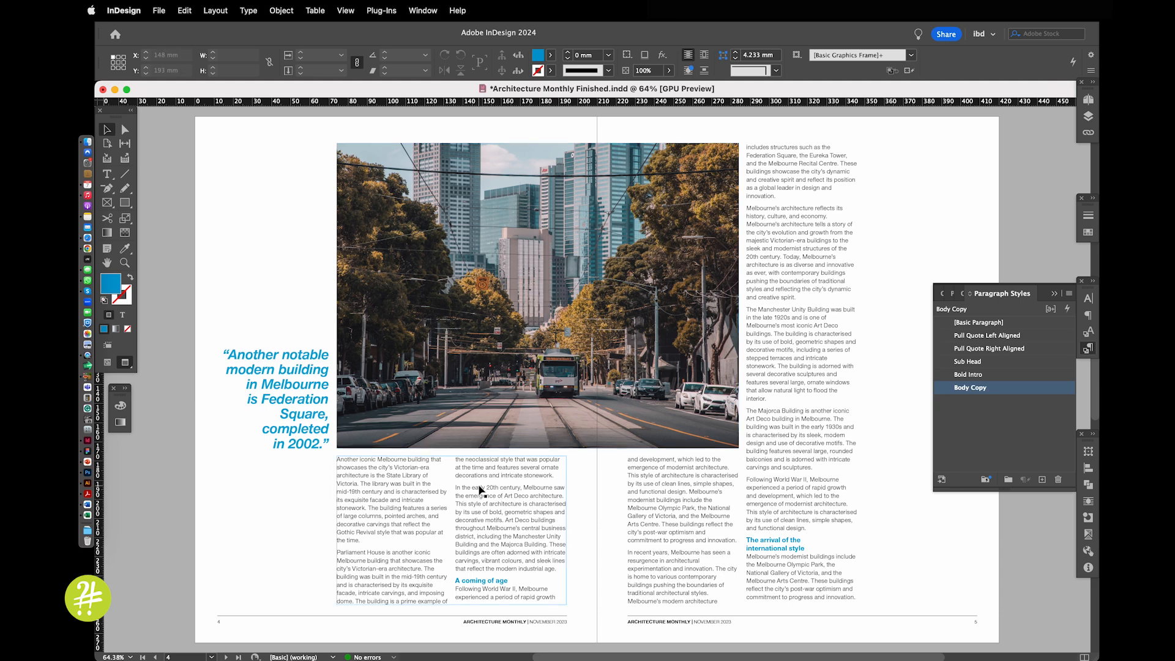
# Vertically justify the text in the two-column body text frame on page 3
pyautogui.click(459, 506)
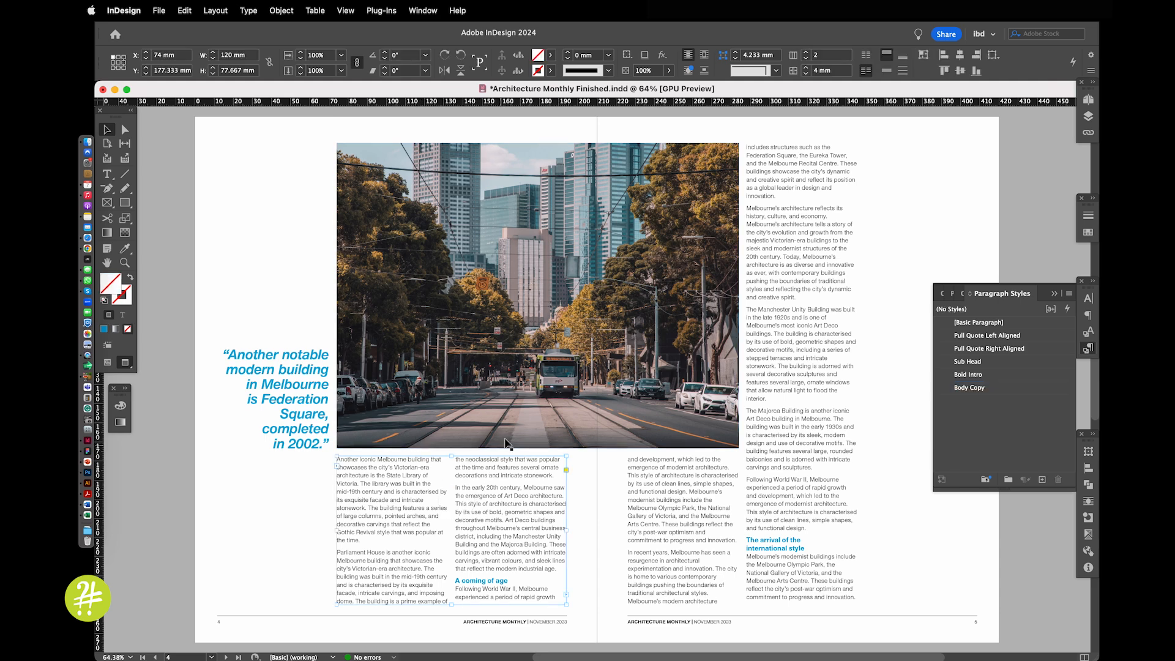
pyautogui.scroll(10, 628, 350)
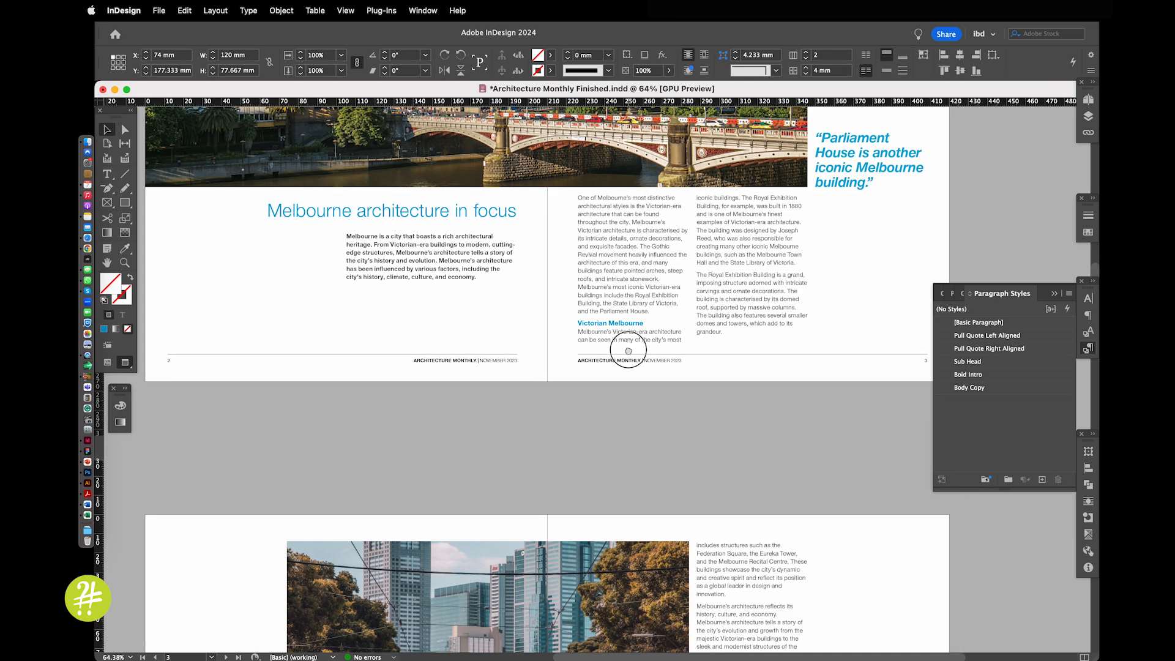
pyautogui.scroll(3, 628, 350)
pyautogui.click(648, 437)
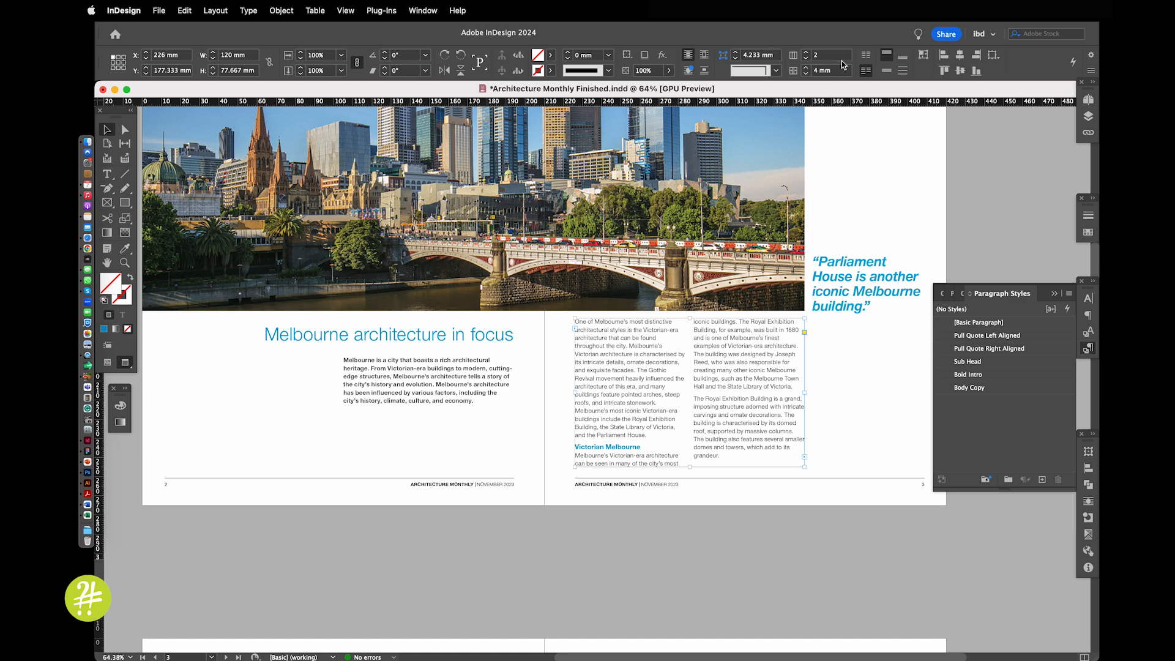
pyautogui.click(420, 11)
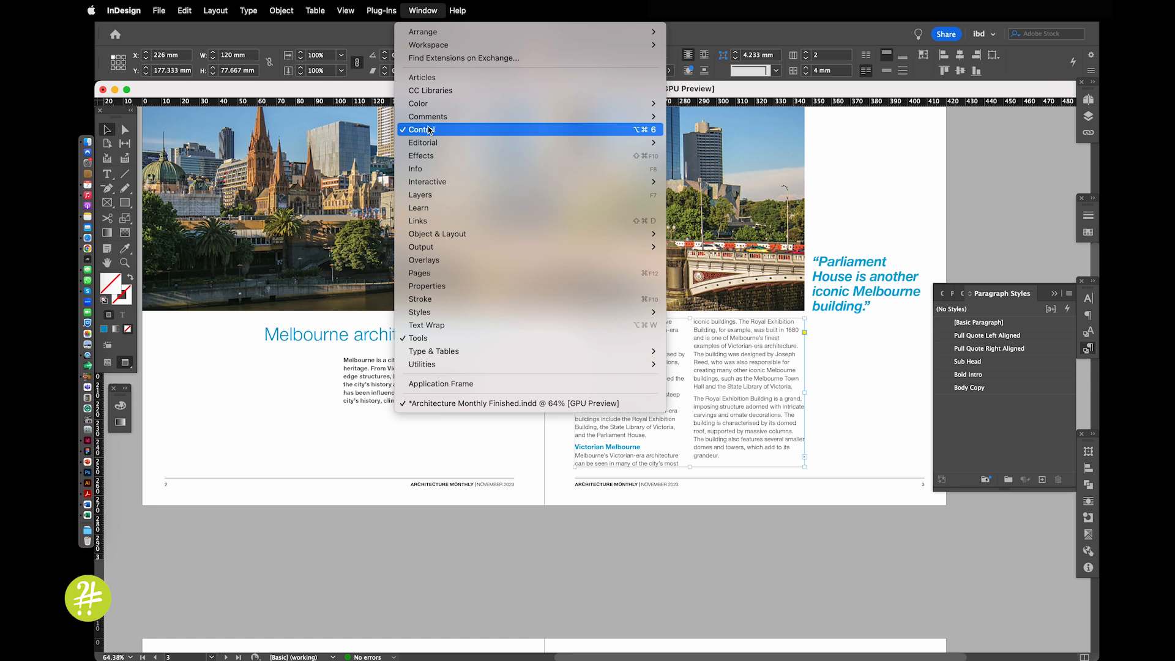
pyautogui.click(888, 158)
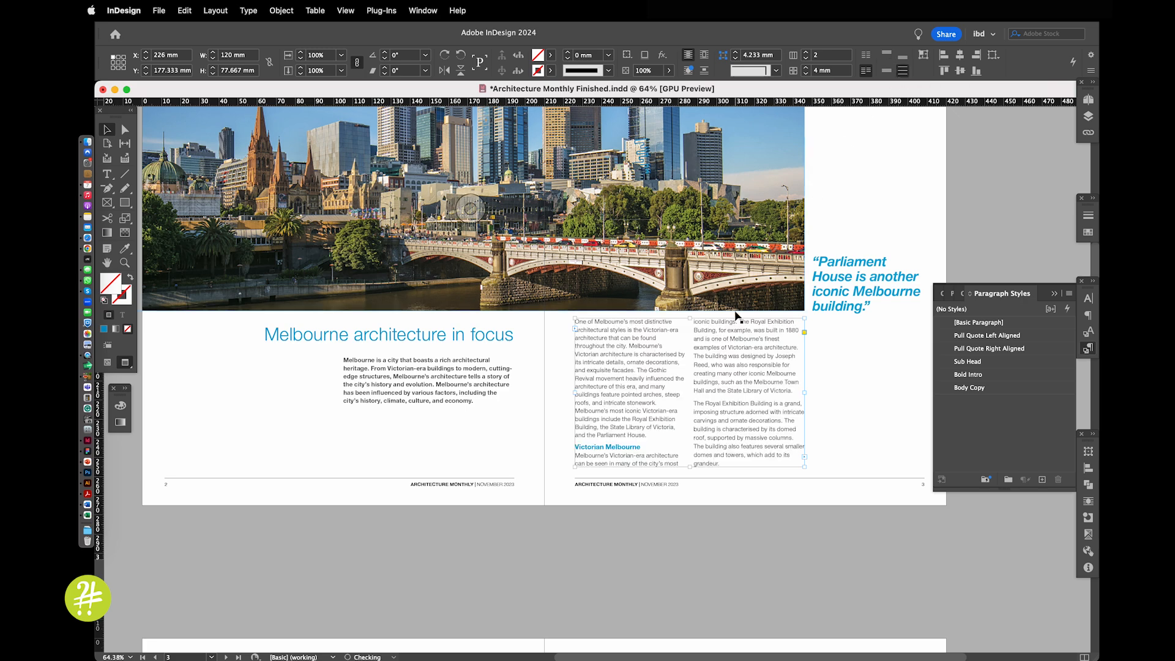
# Vertically justify the text in the body text frames on pages 4 and 5
pyautogui.scroll(-5, 736, 316)
pyautogui.scroll(-10, 736, 316)
pyautogui.click(746, 331)
pyautogui.keyDown('shift'); pyautogui.click(461, 480); pyautogui.keyUp('shift')
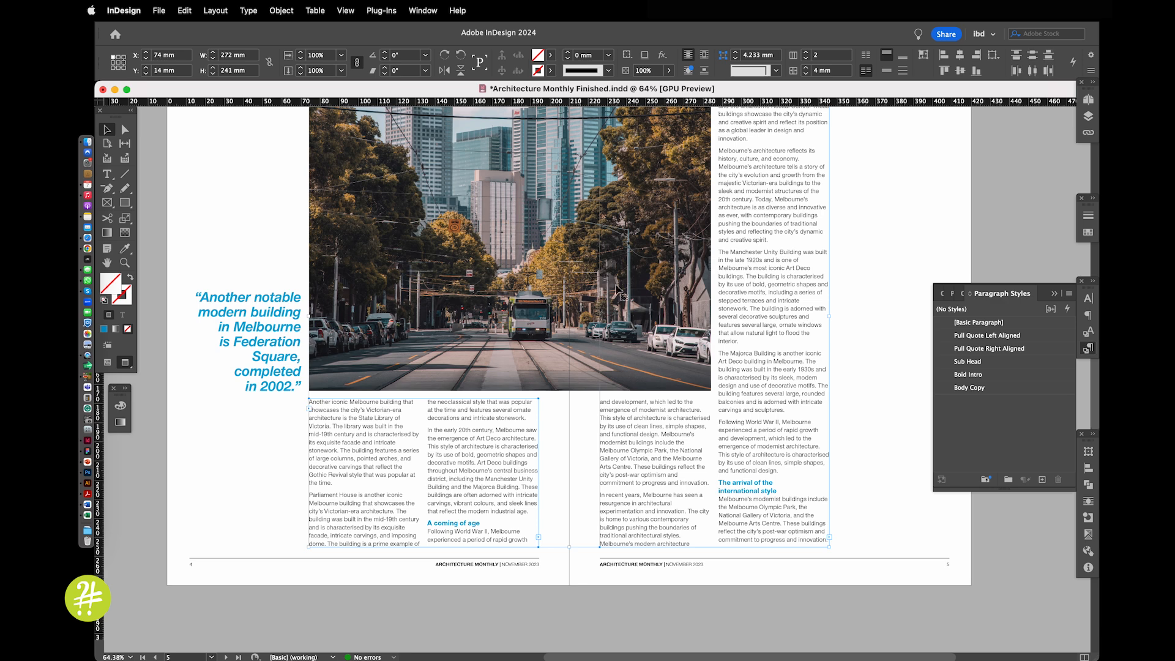
pyautogui.click(903, 71)
pyautogui.scroll(-2, 689, 432)
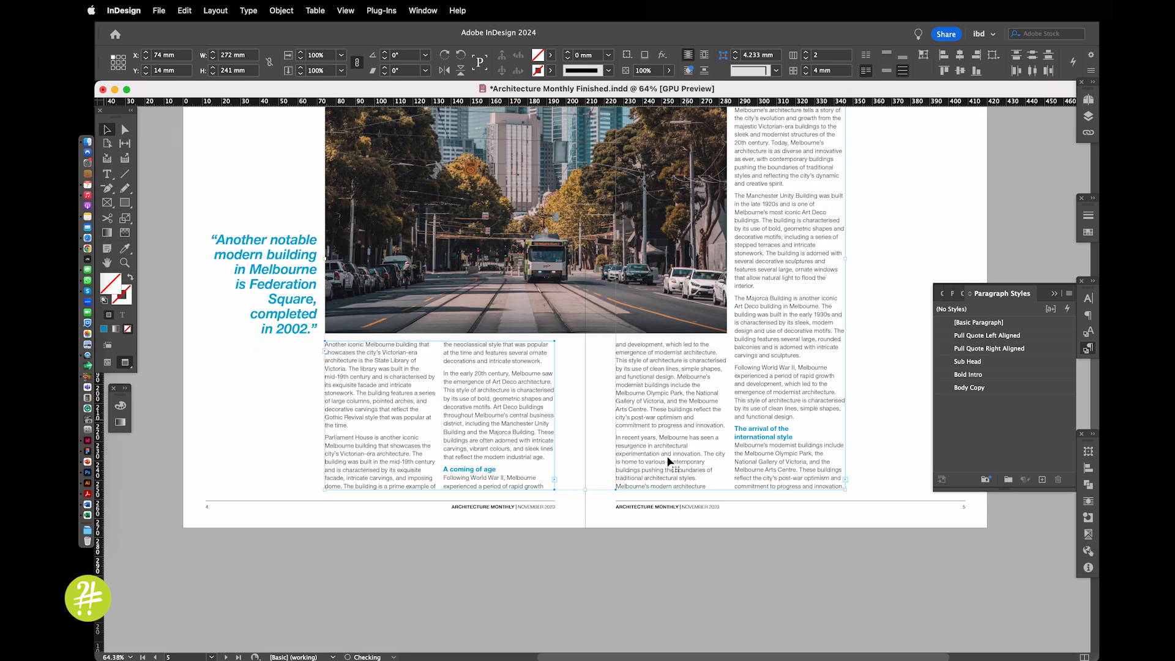
# Compare the last text lines of the columns across the spine of pages 4 and 5, with and without the grid shown
pyautogui.click(613, 536)
pyautogui.moveTo(634, 543); pyautogui.dragTo(748, 558)
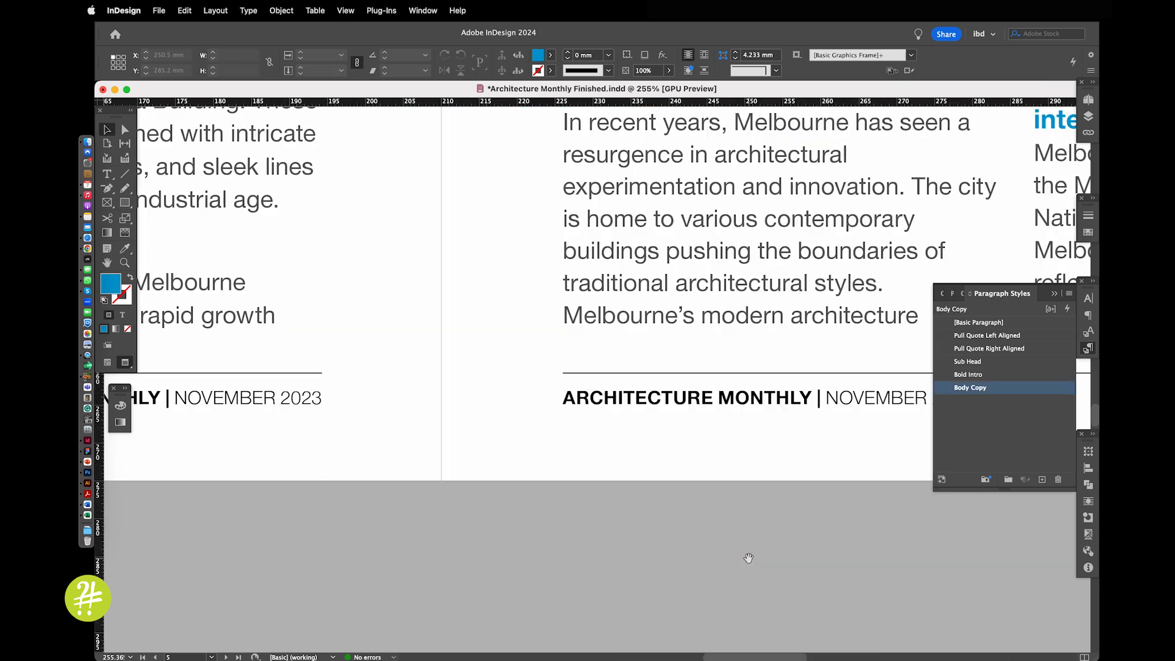
pyautogui.click(727, 303)
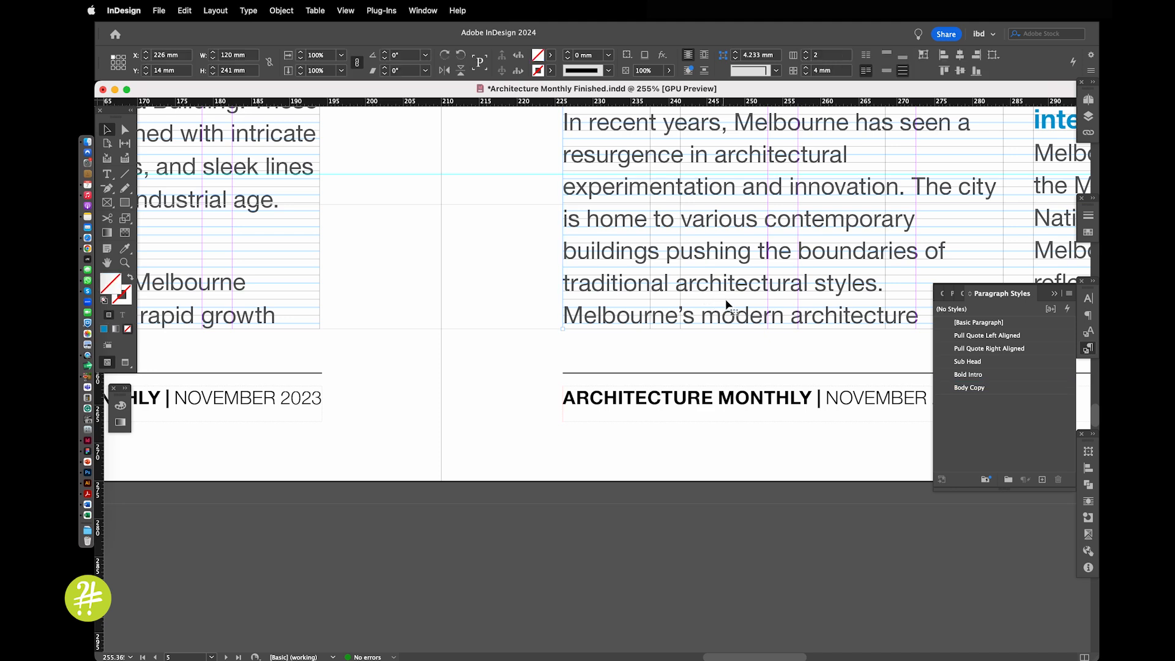
pyautogui.moveTo(378, 362); pyautogui.dragTo(585, 359)
pyautogui.click(408, 286)
pyautogui.moveTo(619, 298); pyautogui.dragTo(456, 305)
pyautogui.click(467, 367)
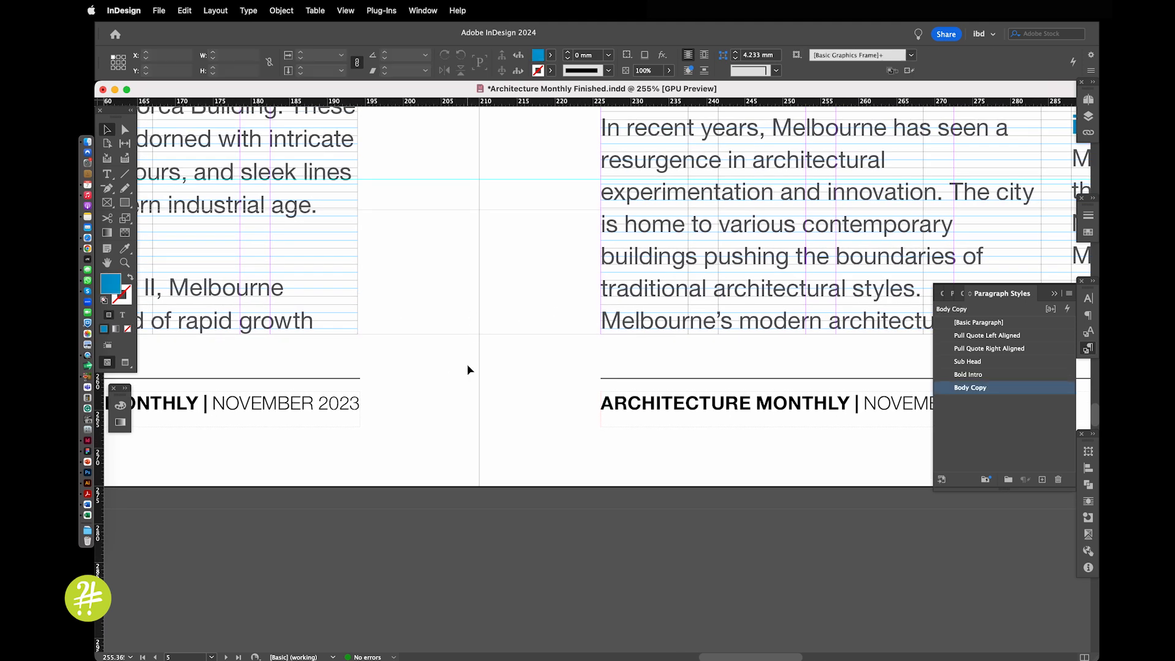
pyautogui.press('w')
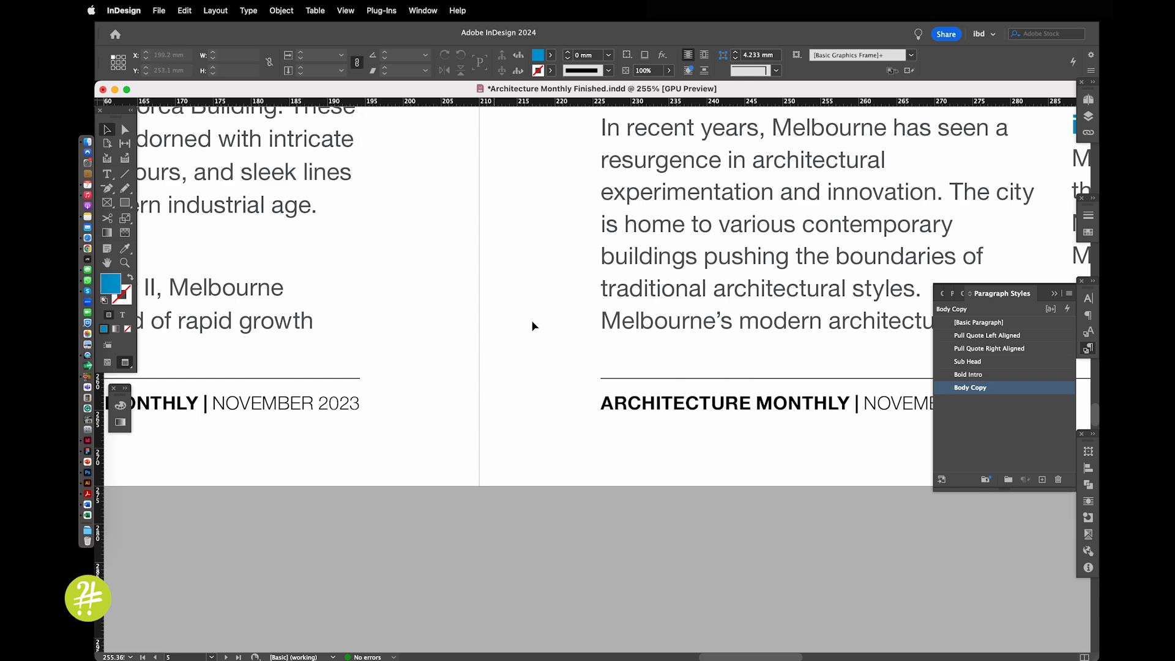
pyautogui.press('super+alt+0')
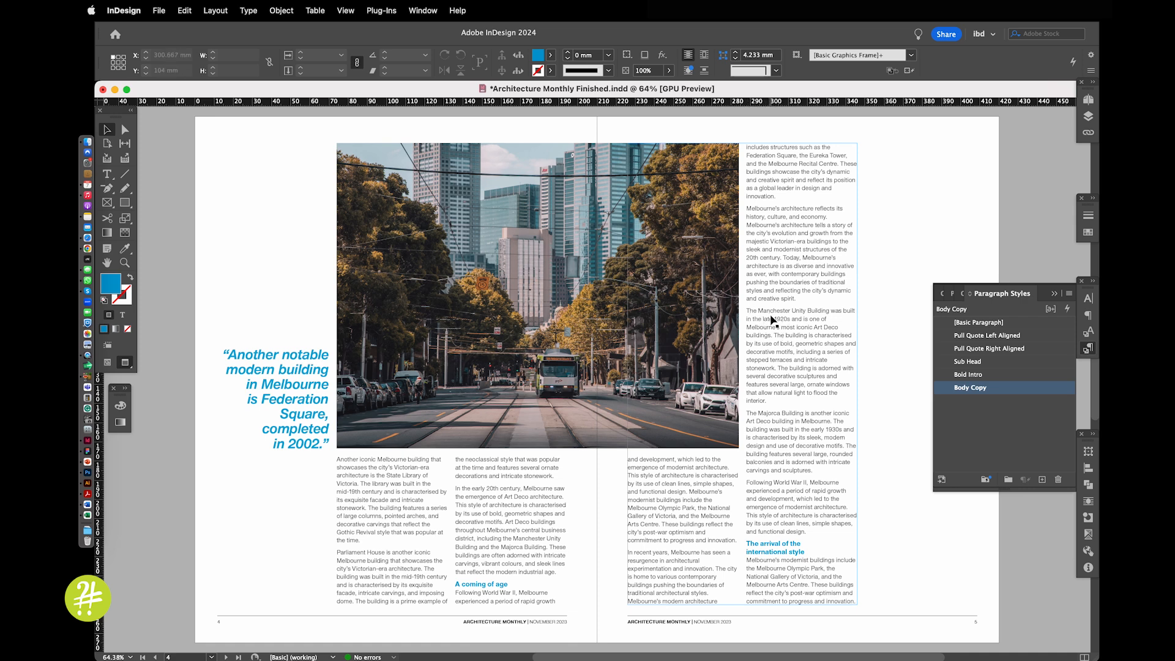
# Choose Full Justify as the single word justification in the Body Copy paragraph style
pyautogui.click(908, 262)
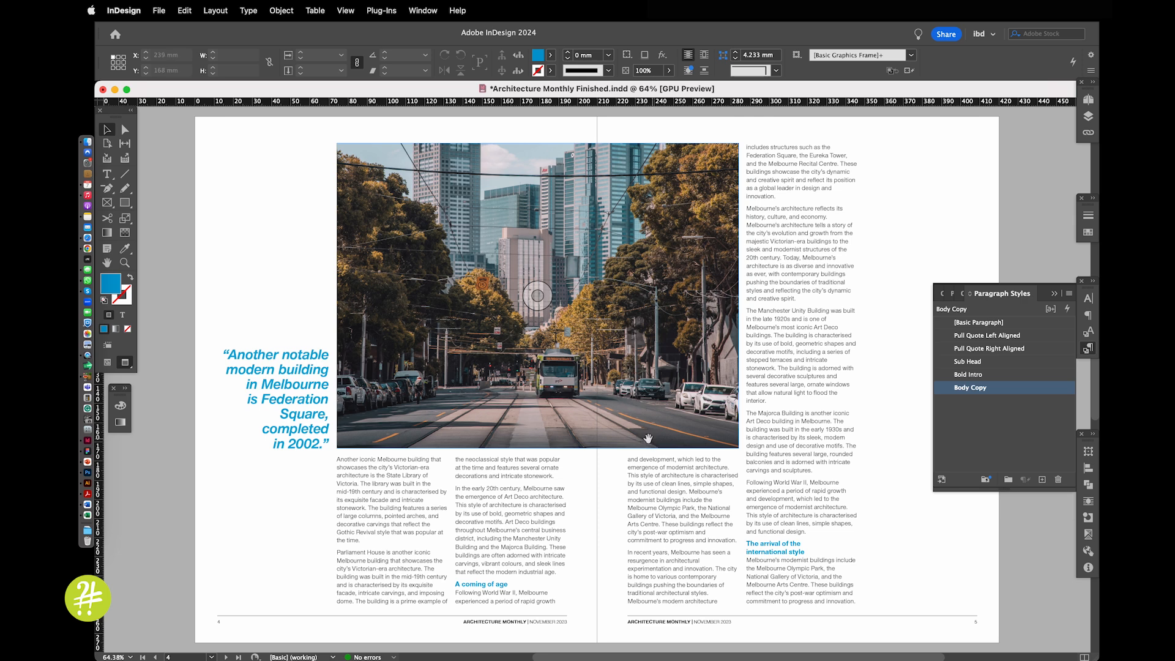
pyautogui.scroll(5, 912, 553)
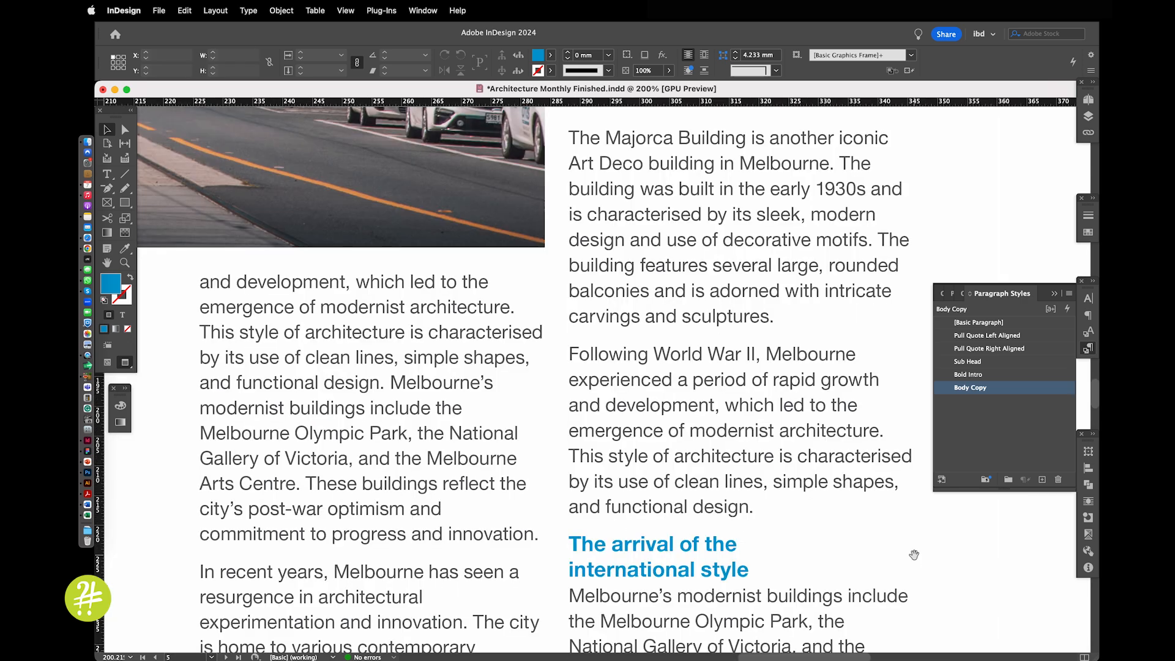
pyautogui.doubleClick(1048, 390)
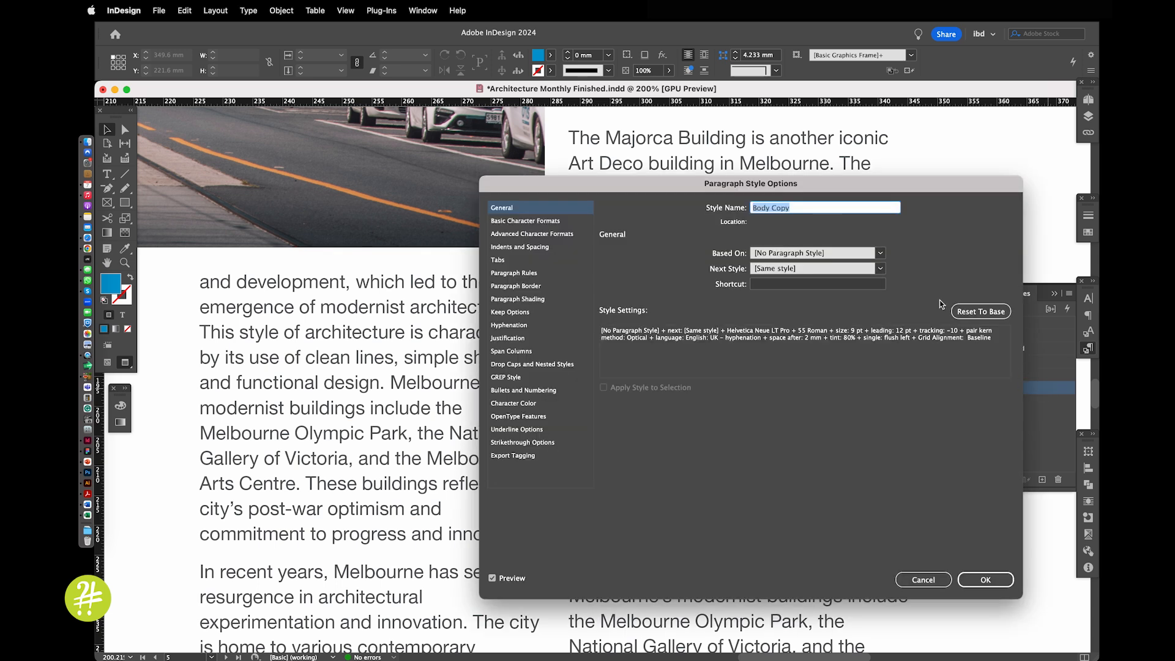
pyautogui.moveTo(824, 196); pyautogui.dragTo(549, 239)
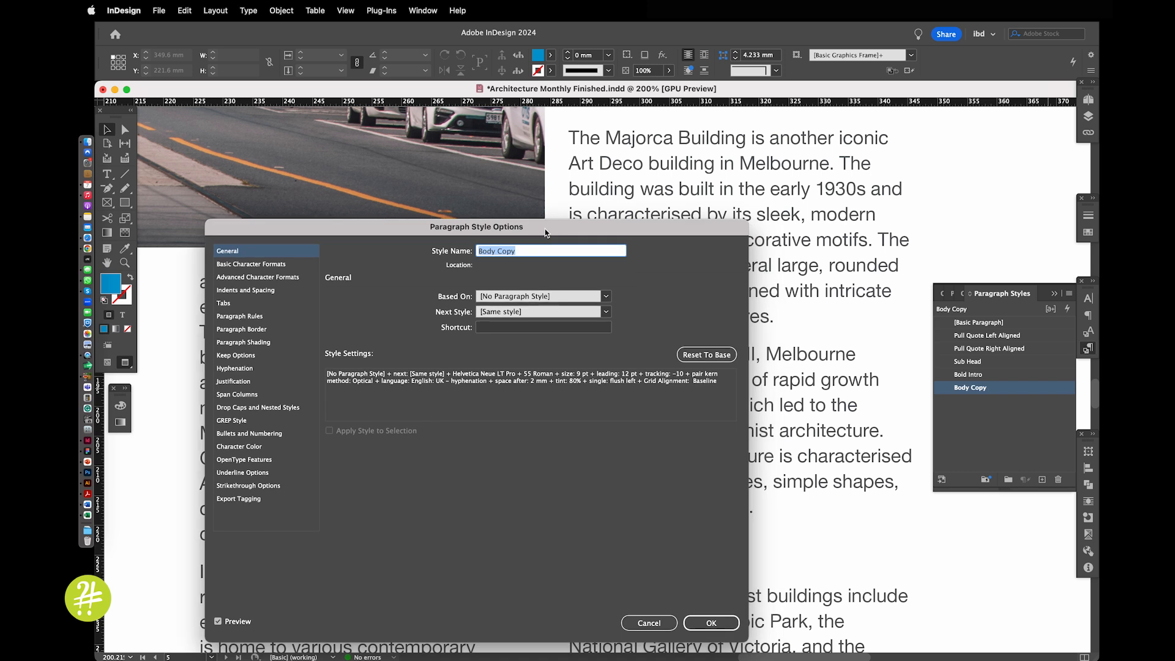
pyautogui.click(237, 381)
pyautogui.click(531, 380)
pyautogui.click(531, 392)
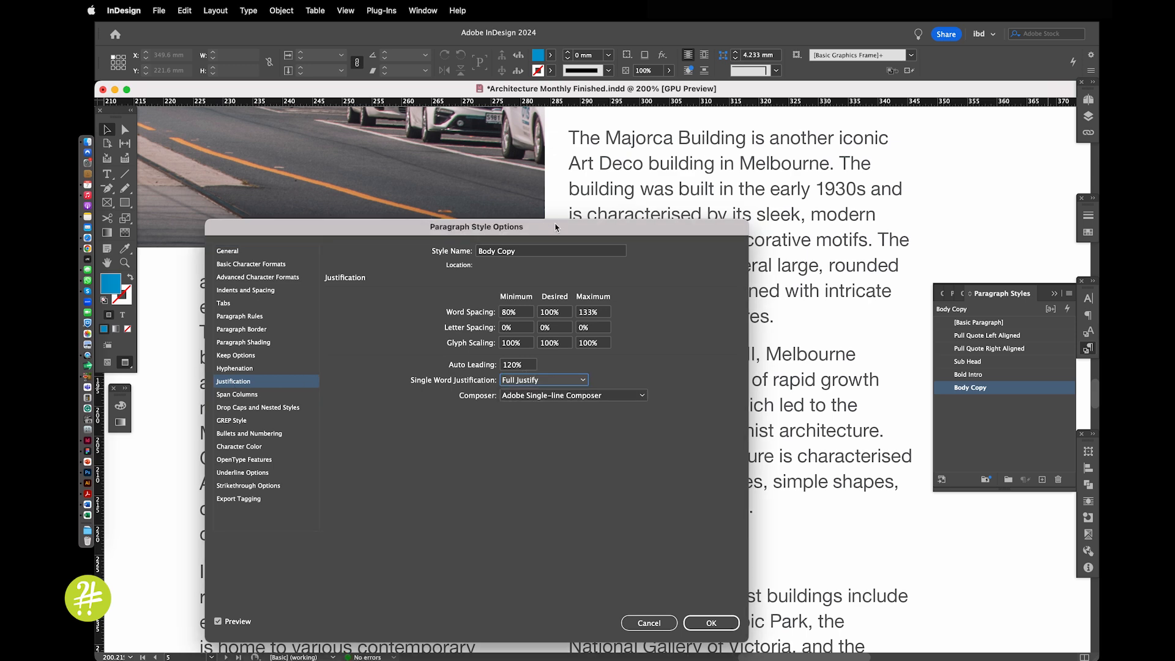
pyautogui.moveTo(557, 226); pyautogui.dragTo(526, 199)
pyautogui.click(681, 595)
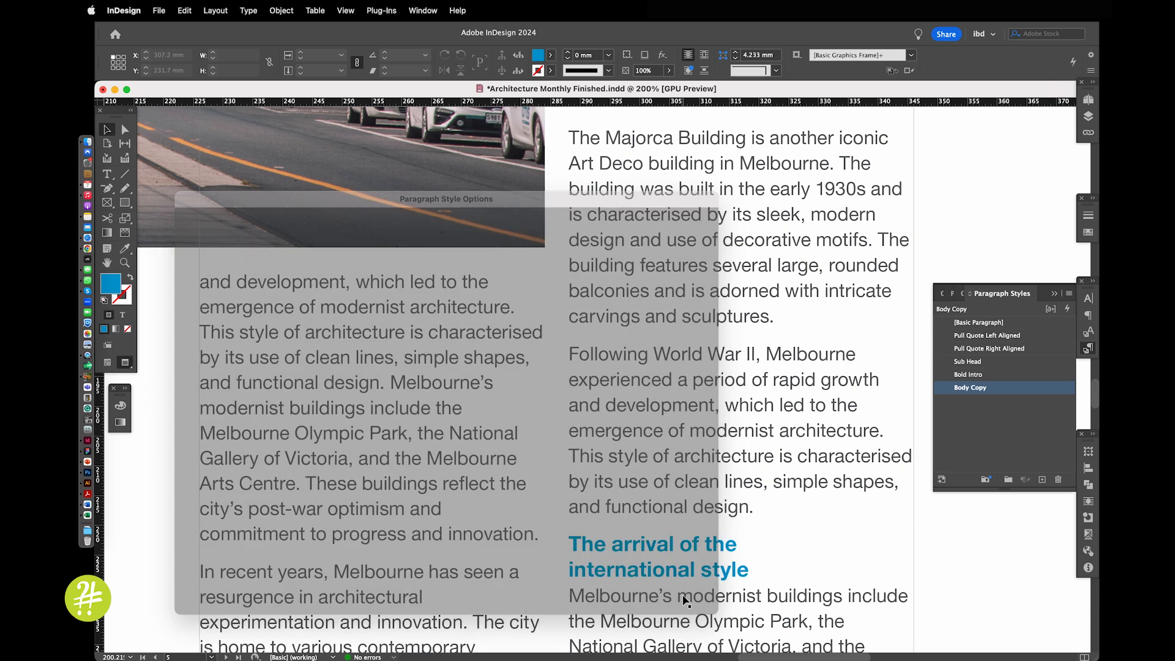
# Set the alignment of the Body Copy paragraph style to Left Justify
pyautogui.doubleClick(1004, 388)
pyautogui.click(248, 238)
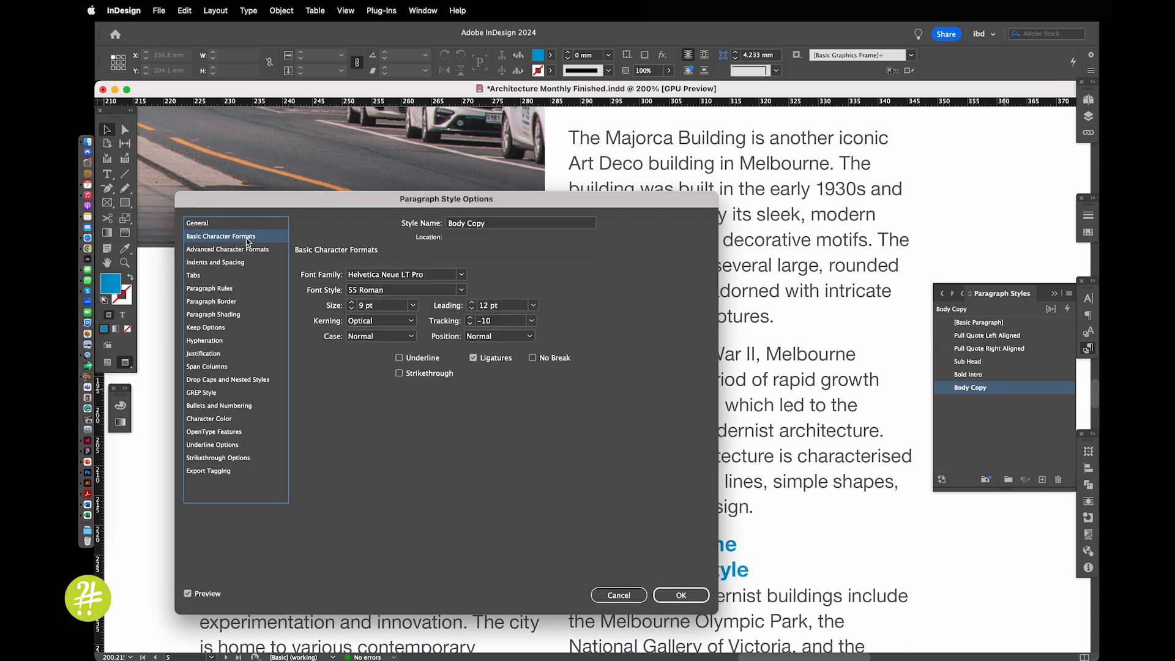
pyautogui.click(221, 264)
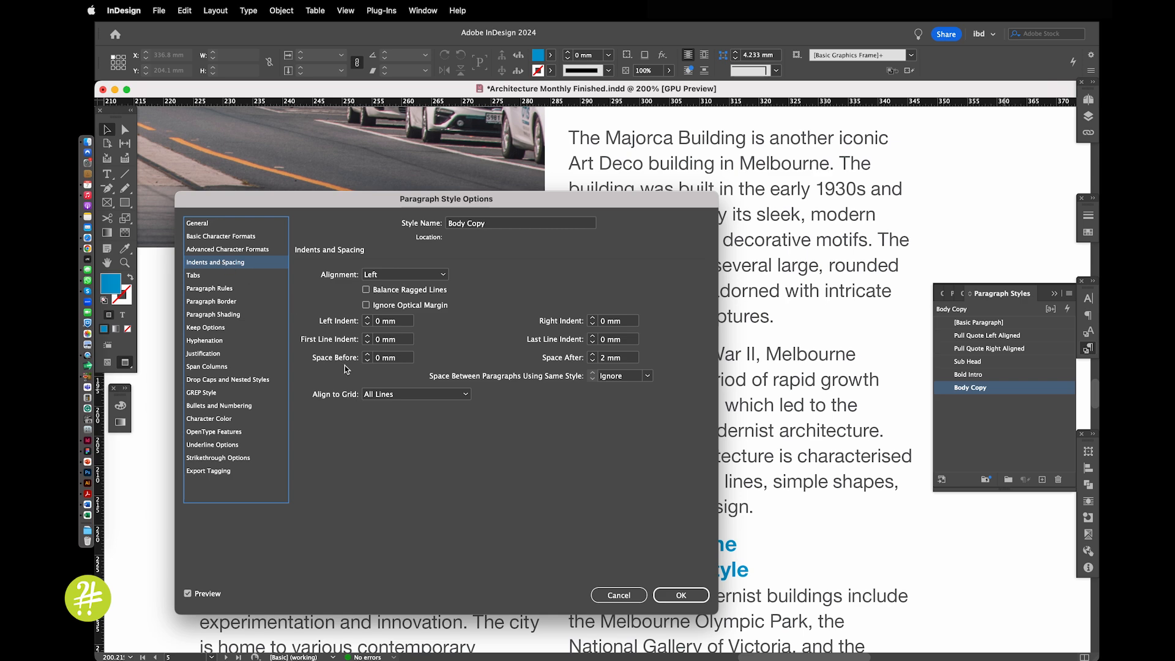
pyautogui.click(383, 274)
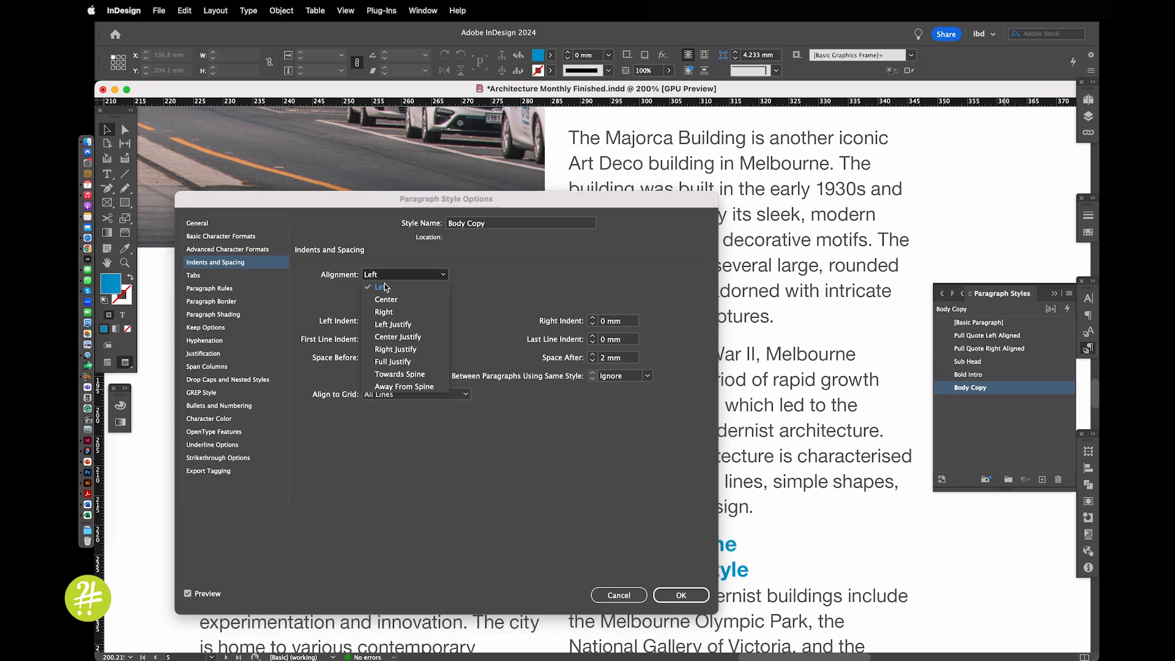
pyautogui.click(389, 325)
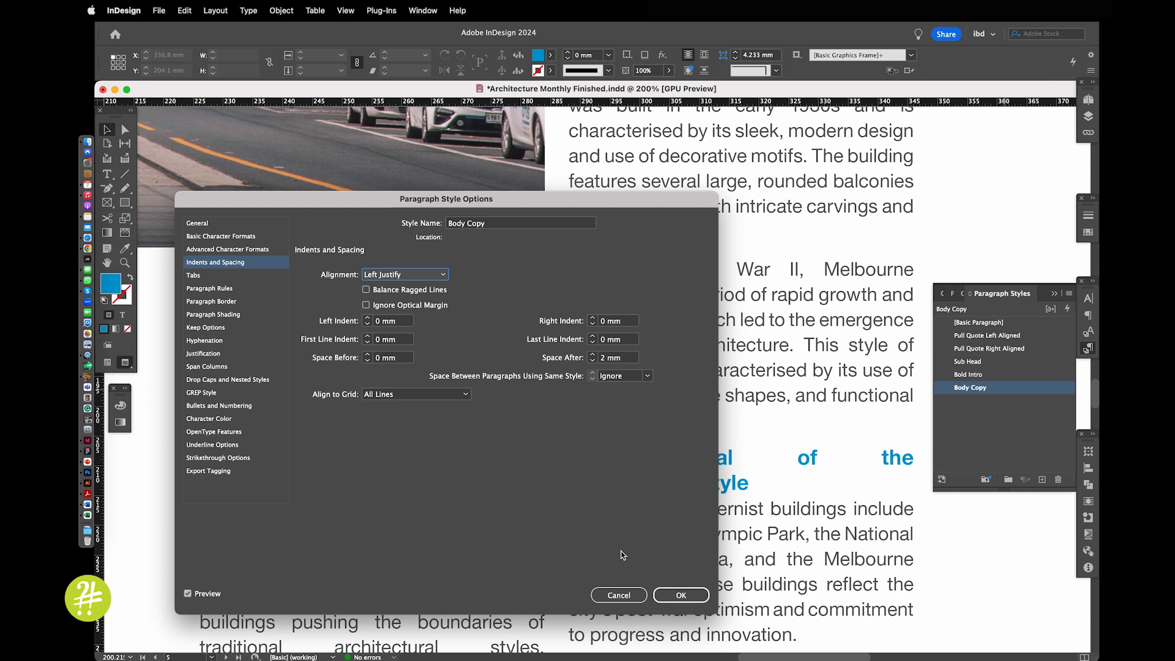
pyautogui.click(676, 594)
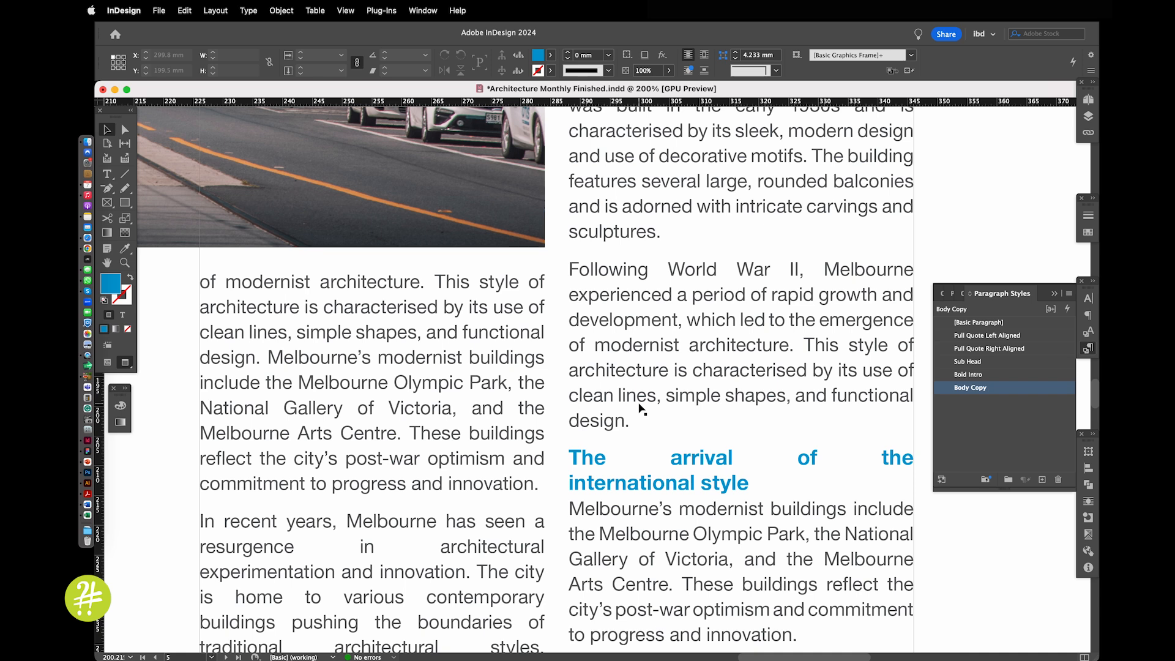
# Examine the word spacing of the justified headings and body text on page 5
pyautogui.moveTo(599, 465); pyautogui.dragTo(650, 280)
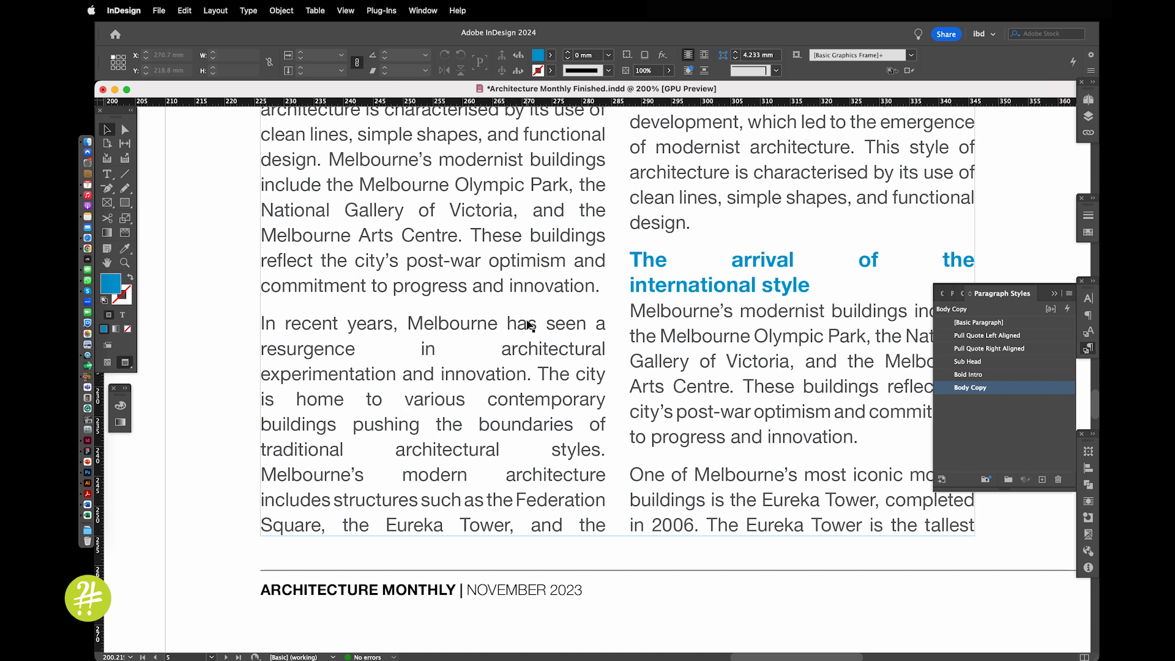
pyautogui.press('super+0')
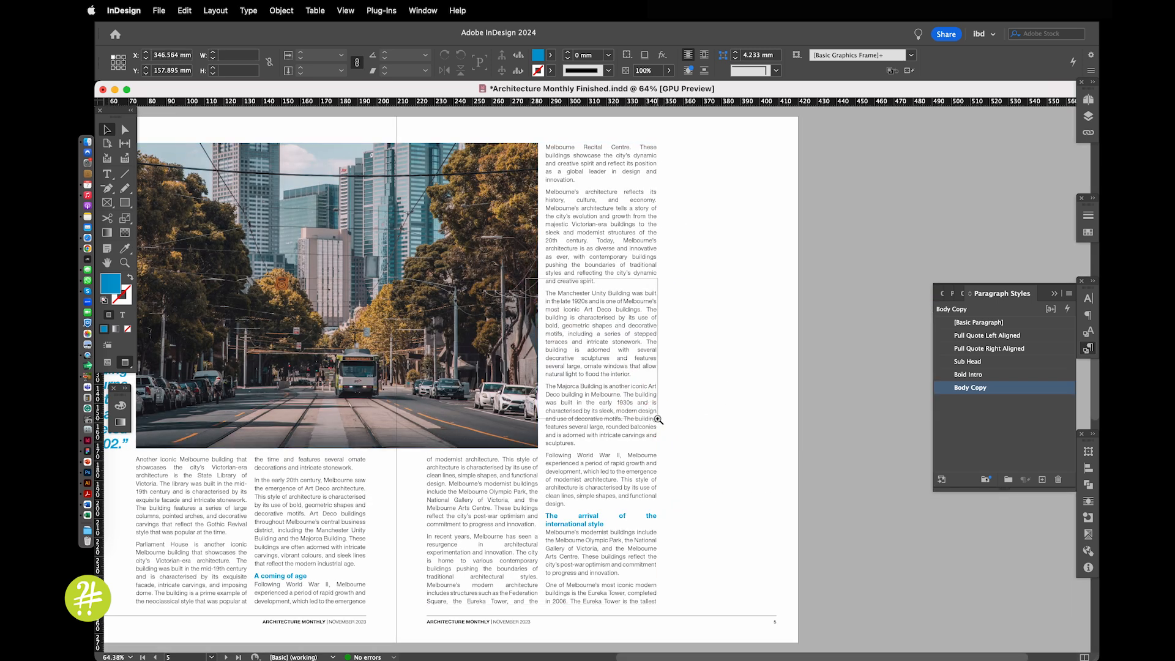
pyautogui.moveTo(658, 419); pyautogui.dragTo(658, 419)
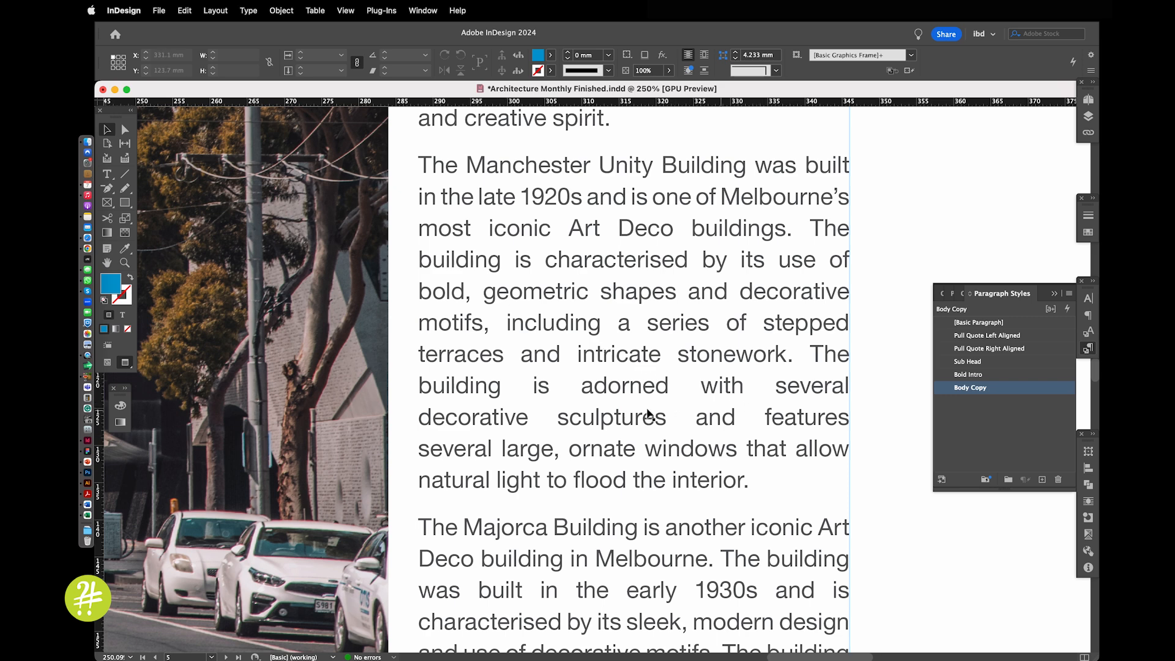
pyautogui.press('super+alt+0')
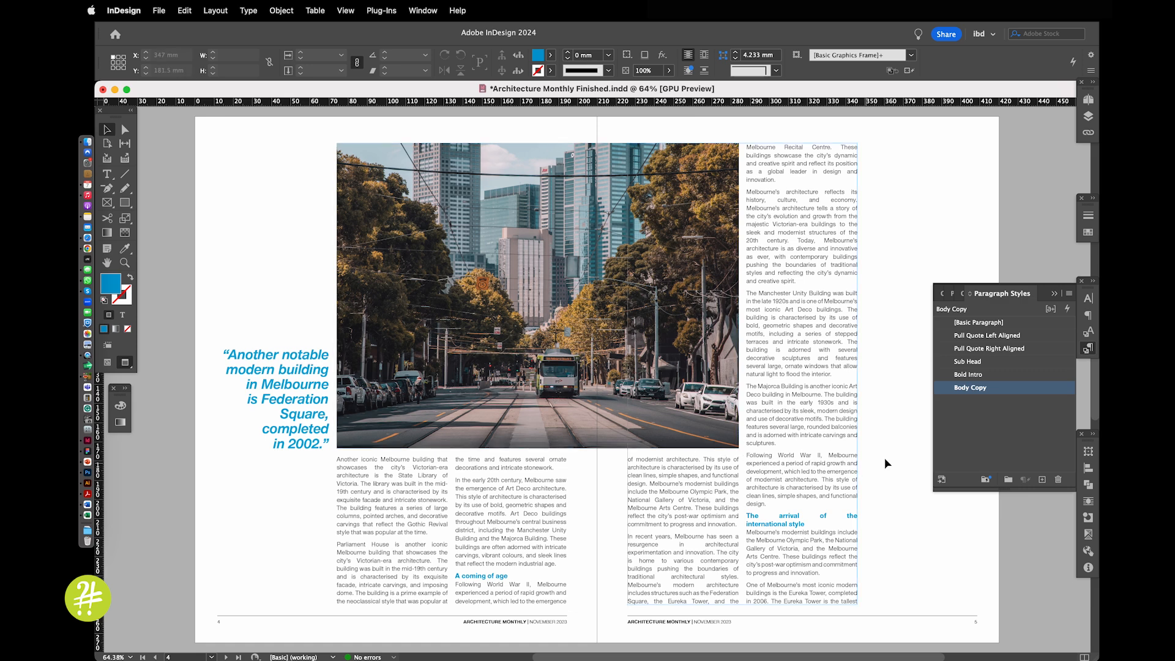
# Open the Body Copy paragraph style's justification settings and compare them with the word spacing of the text on page 5
pyautogui.moveTo(581, 351); pyautogui.dragTo(897, 594)
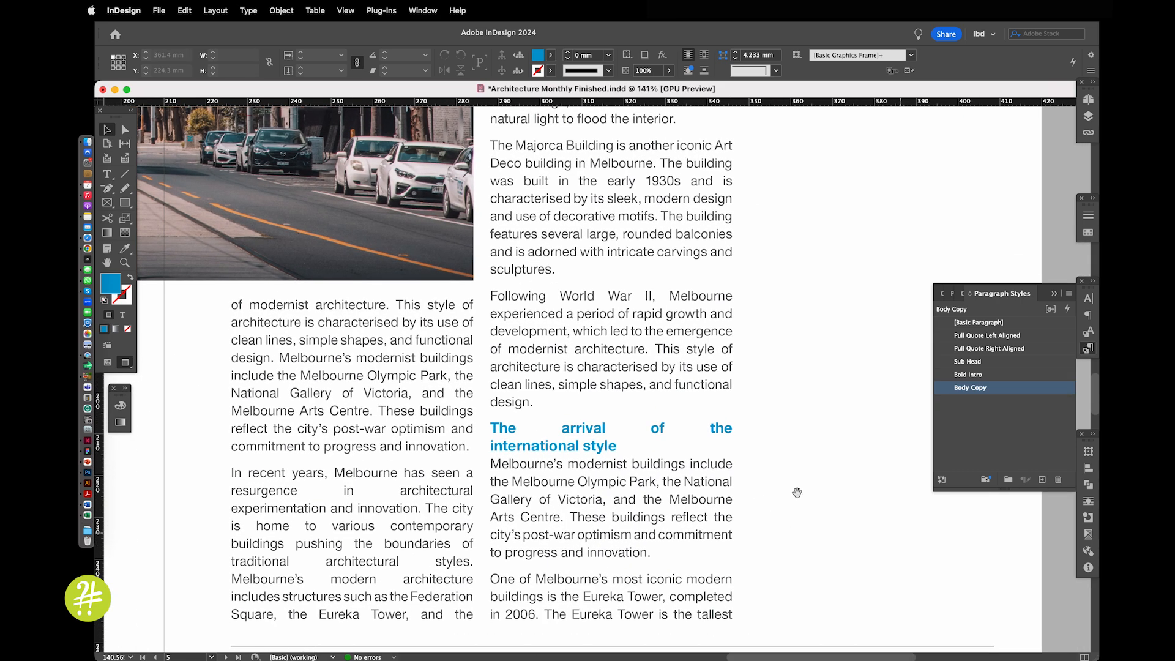
pyautogui.doubleClick(1035, 389)
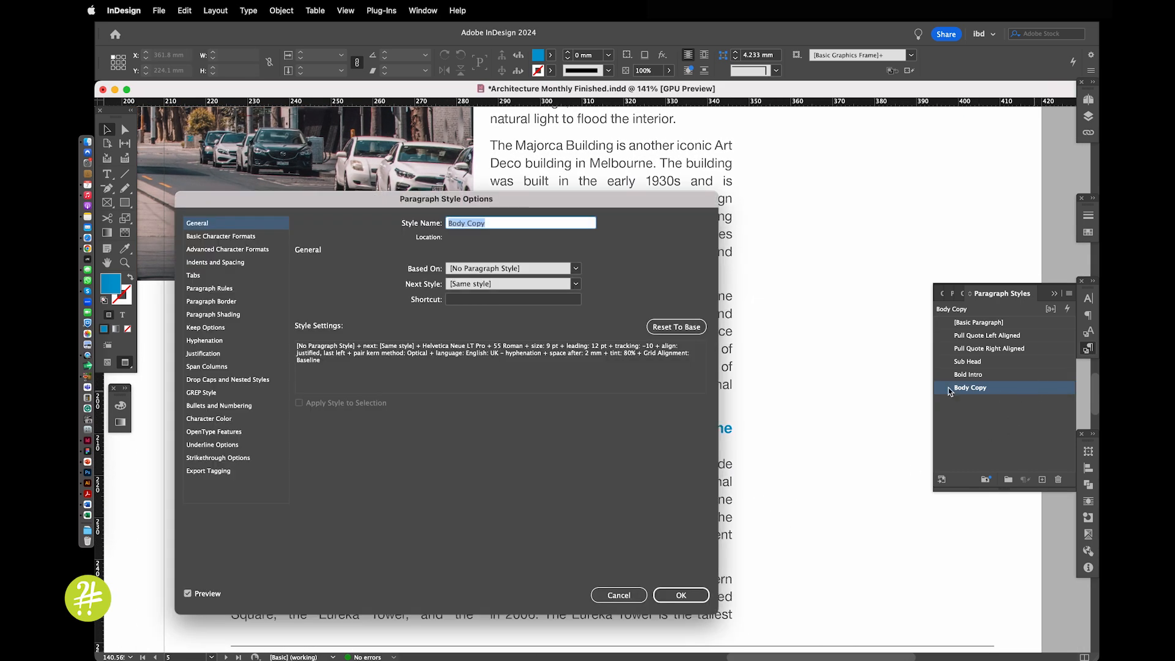
pyautogui.click(222, 353)
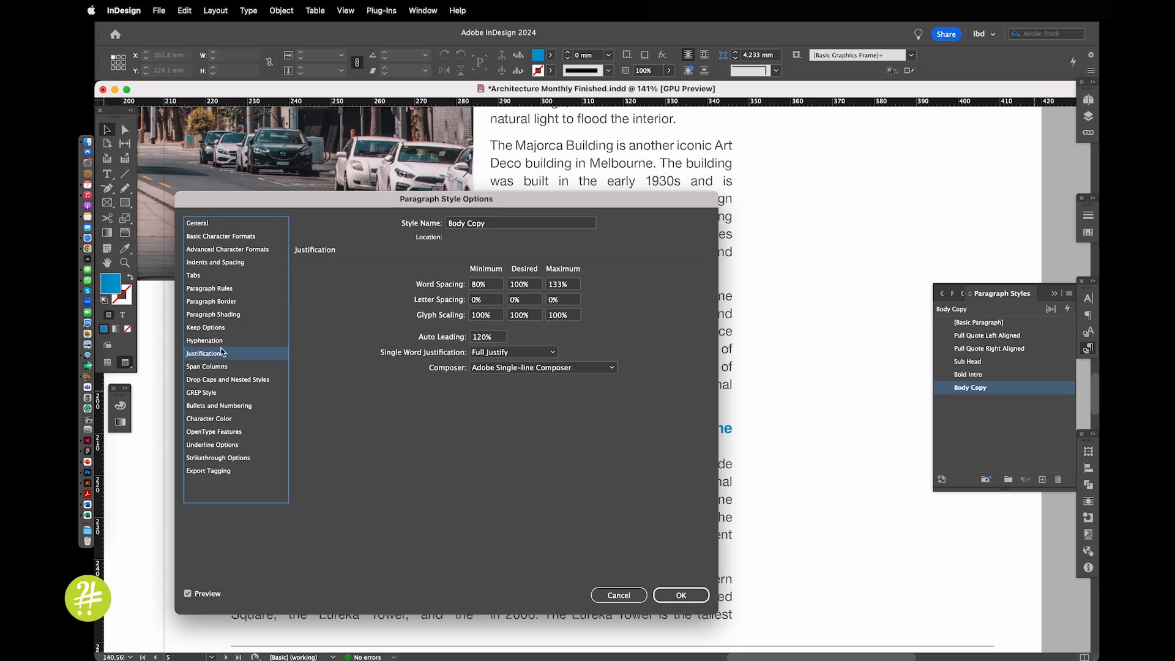
pyautogui.moveTo(338, 200); pyautogui.dragTo(524, 212)
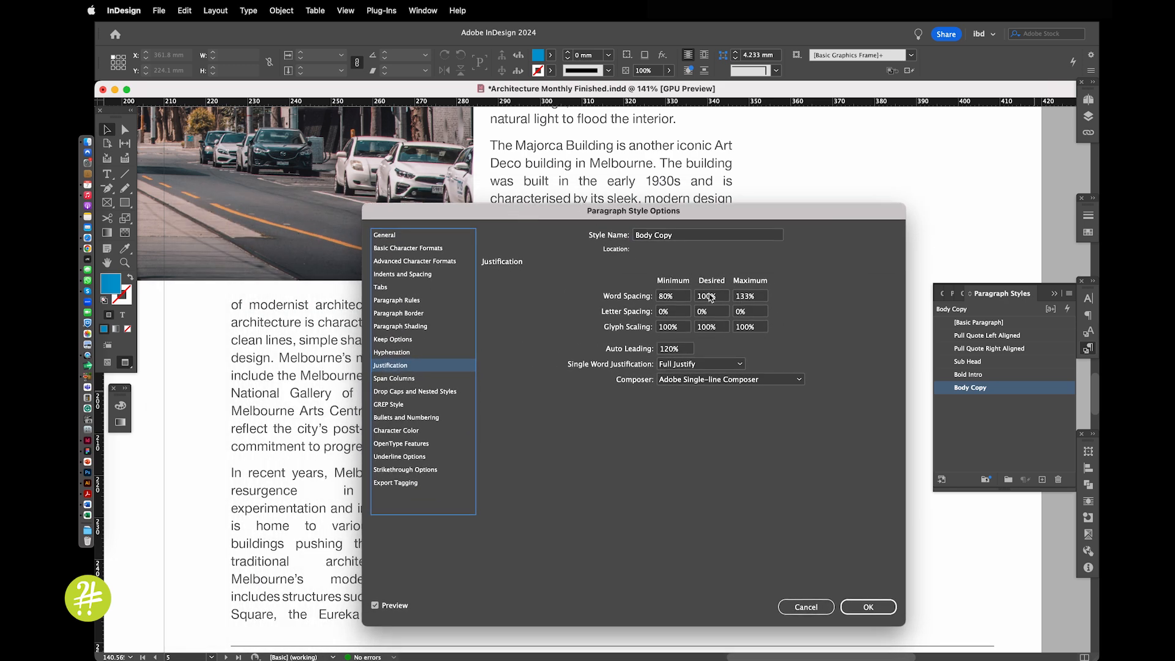
pyautogui.moveTo(541, 213); pyautogui.dragTo(611, 188)
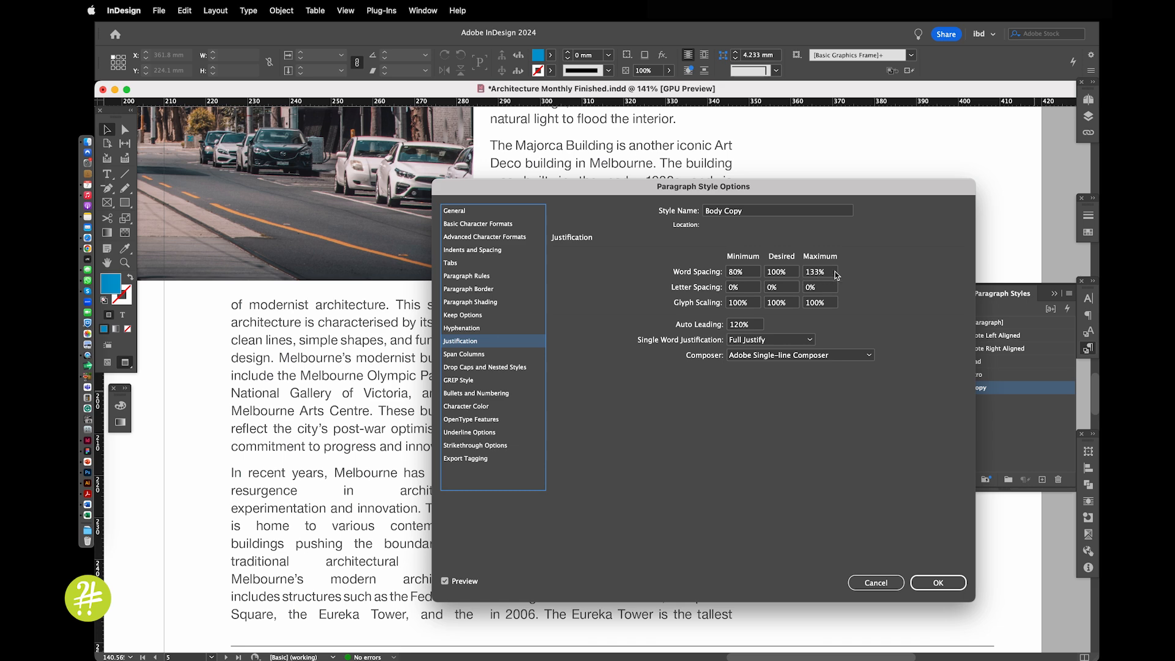
pyautogui.moveTo(794, 190); pyautogui.dragTo(677, 517)
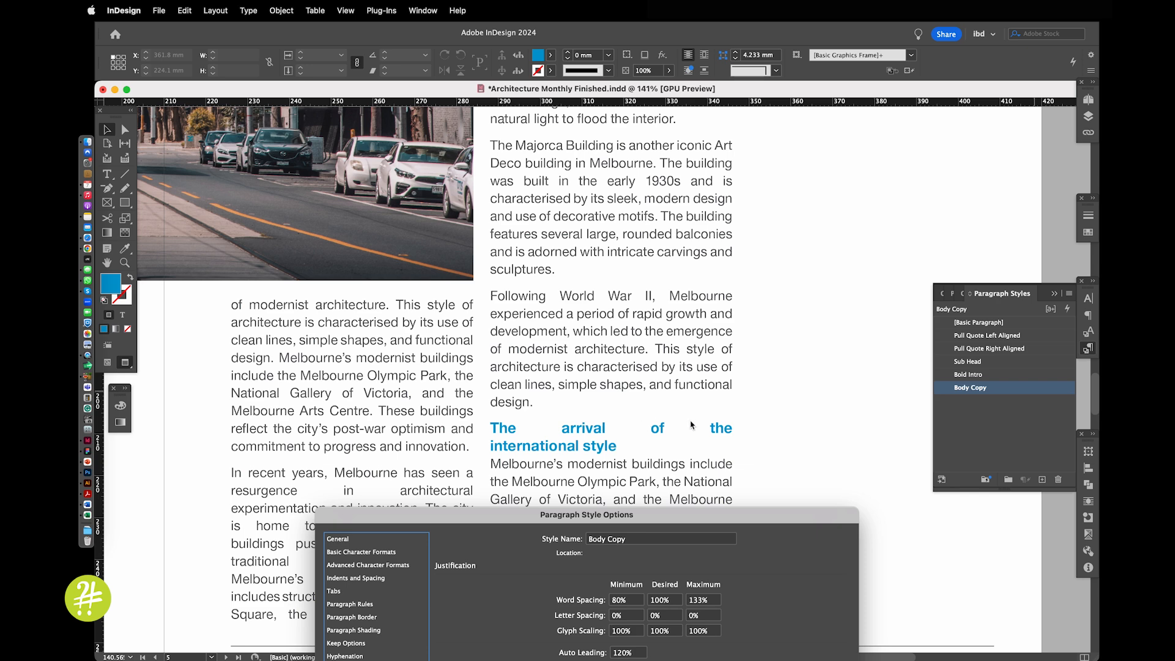
pyautogui.moveTo(500, 517); pyautogui.dragTo(638, 508)
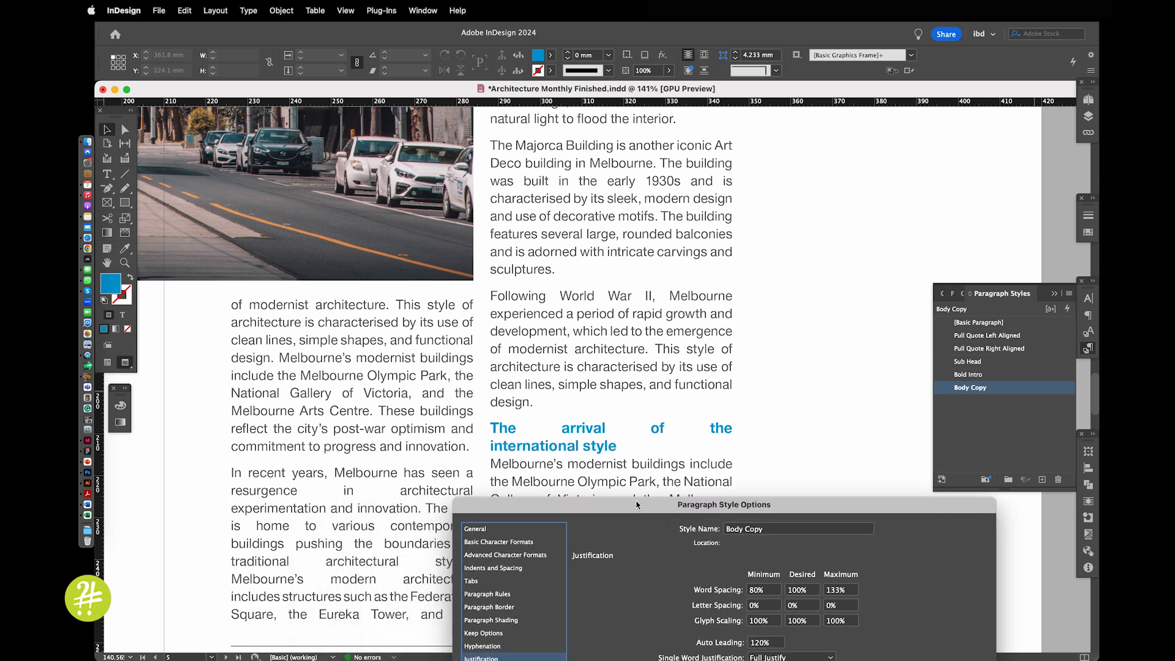
pyautogui.moveTo(509, 510); pyautogui.dragTo(541, 133)
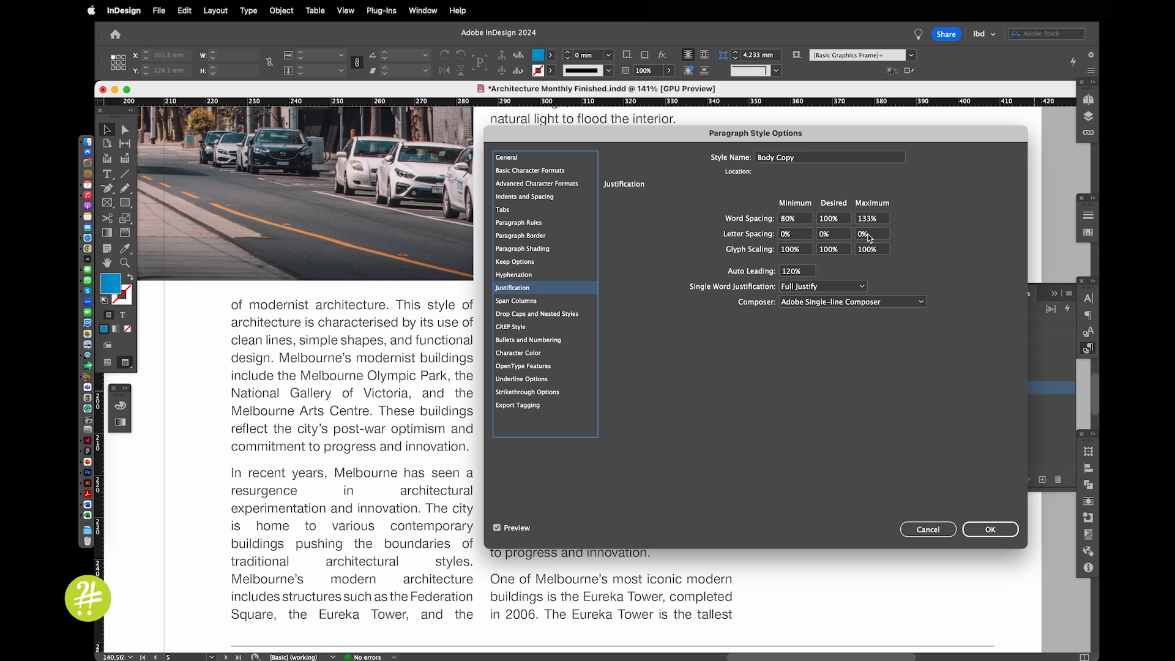
# Set the Body Copy style's word spacing to a minimum of 99% and a maximum of 120%
pyautogui.moveTo(873, 221); pyautogui.dragTo(863, 221)
pyautogui.write('20')
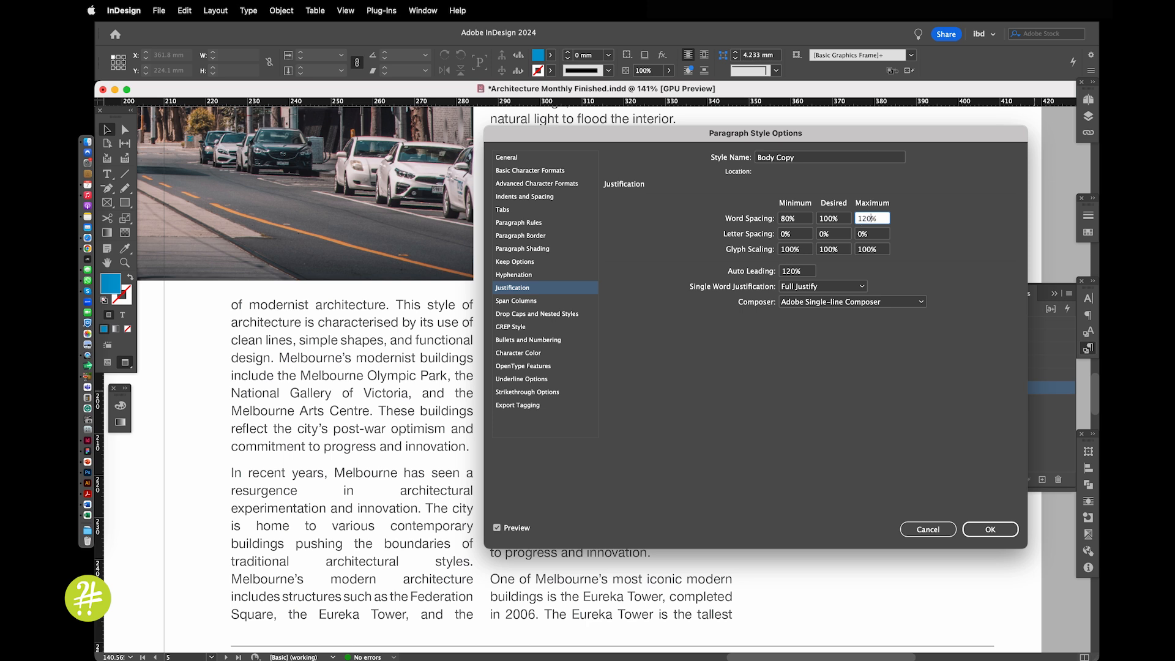
pyautogui.press('Tab')
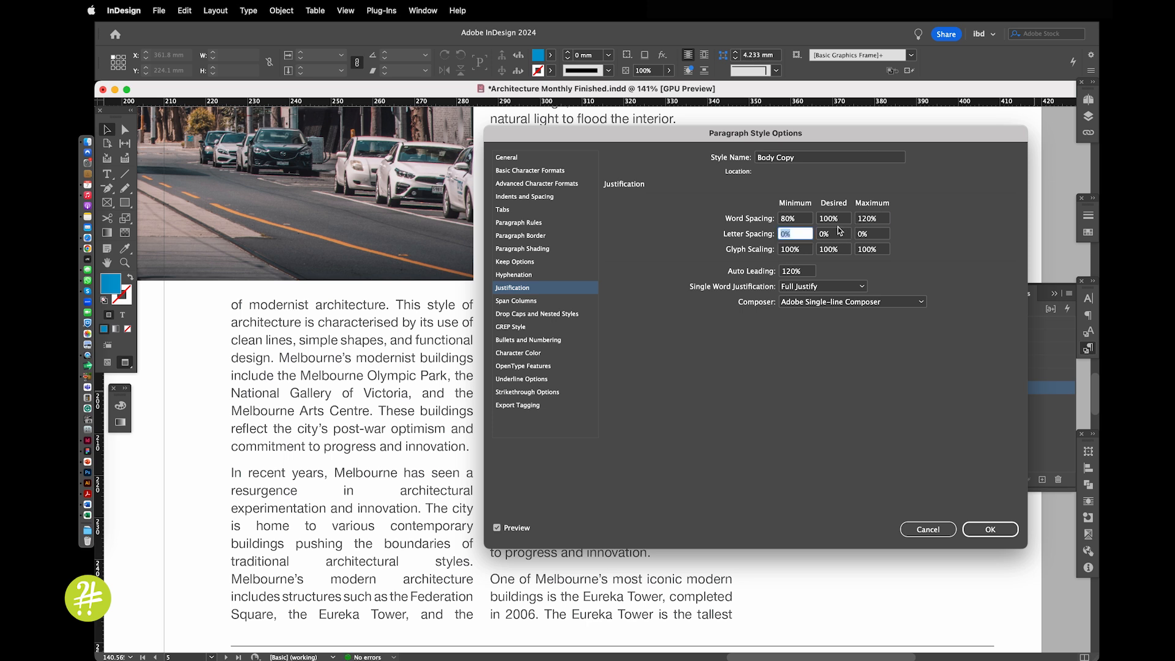
pyautogui.moveTo(804, 221); pyautogui.dragTo(778, 220)
pyautogui.write('99')
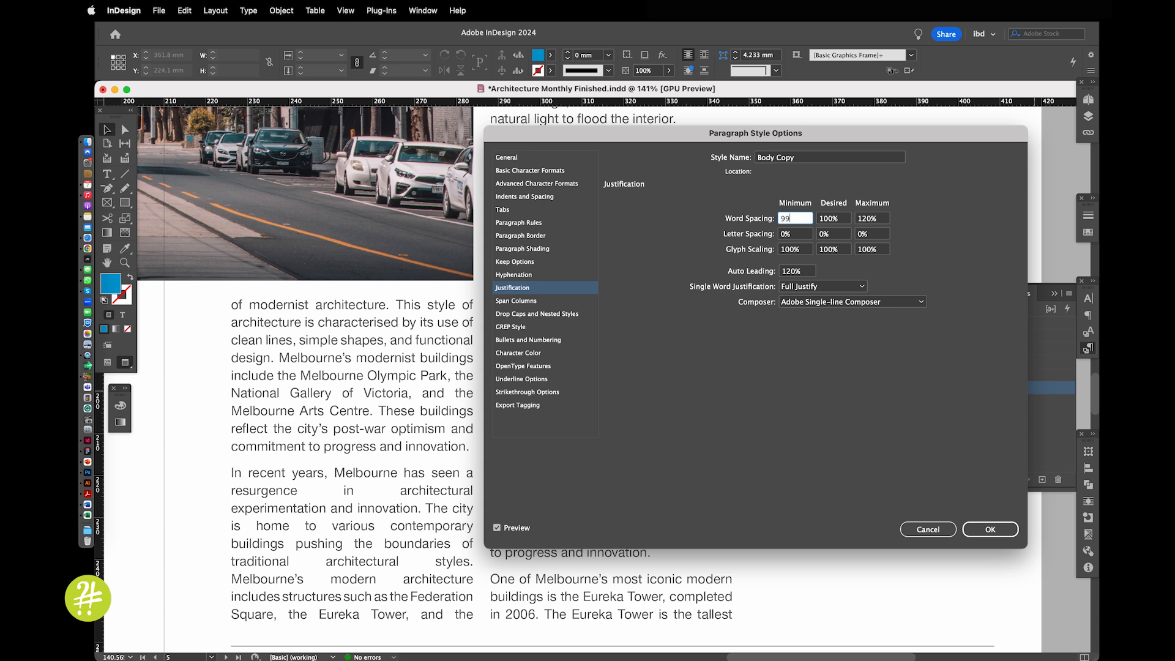
pyautogui.press('Tab')
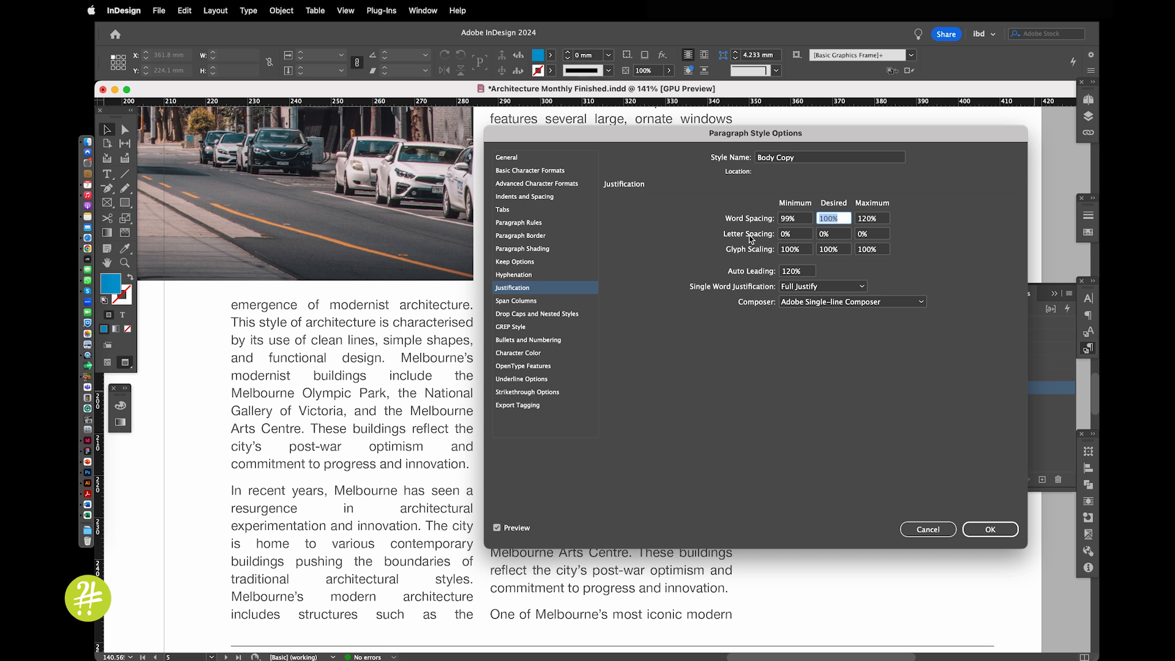
# Set the Body Copy style's letter spacing to -1% minimum, 2% desired and 4% maximum
pyautogui.click(856, 236)
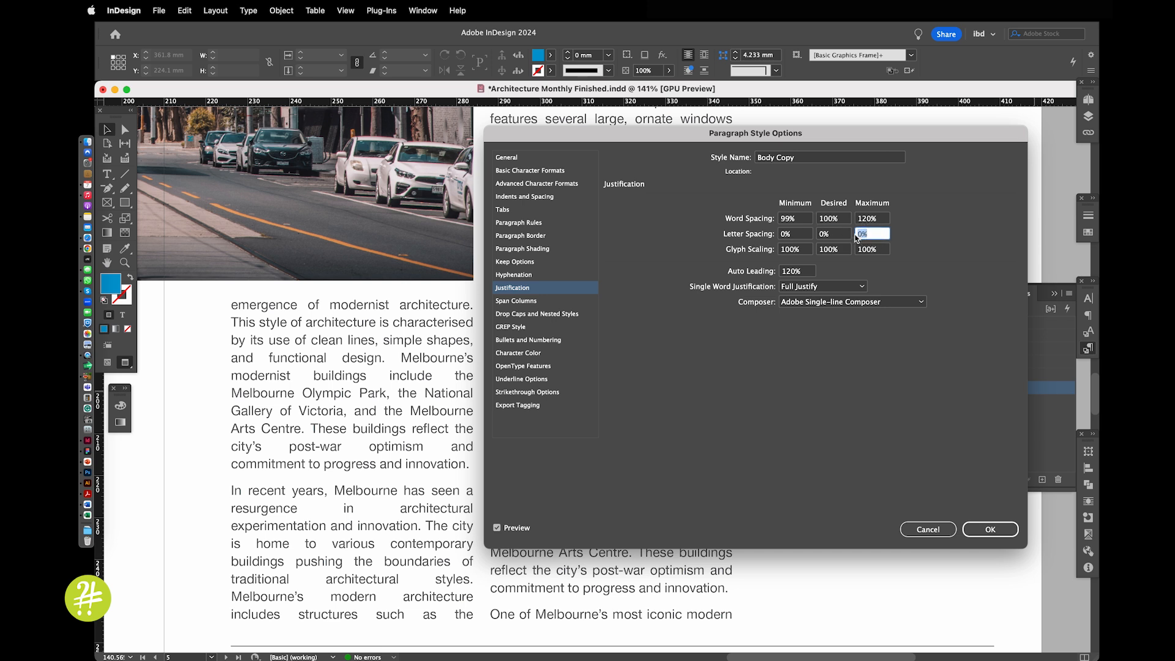
pyautogui.write('4')
pyautogui.press('Tab')
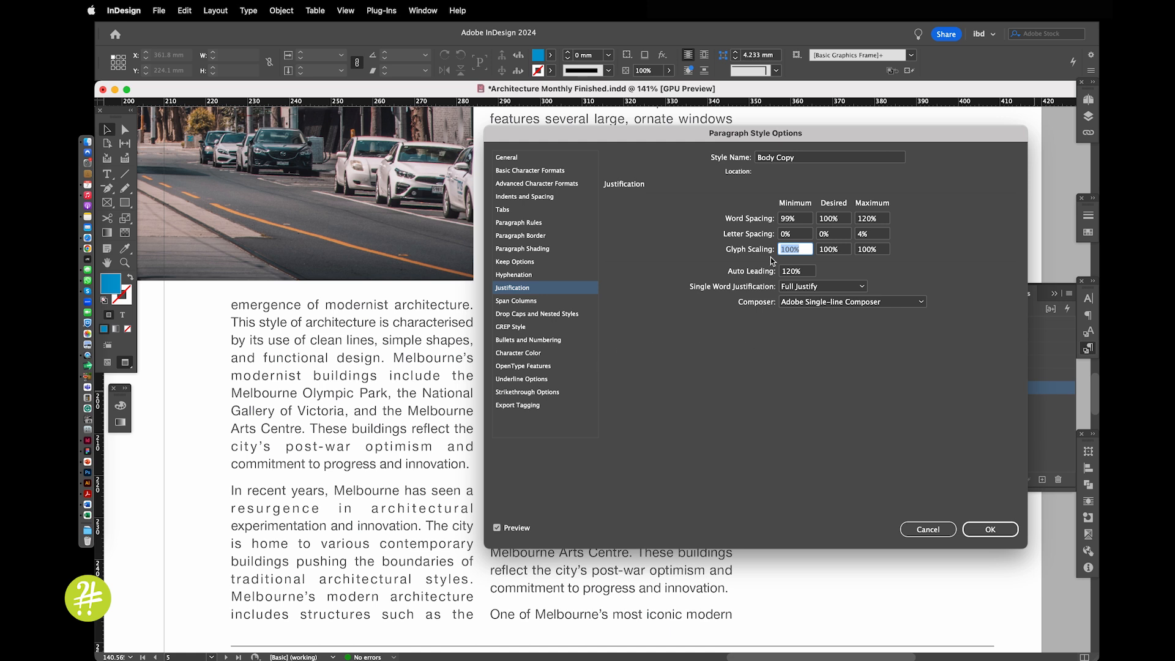
pyautogui.click(831, 237)
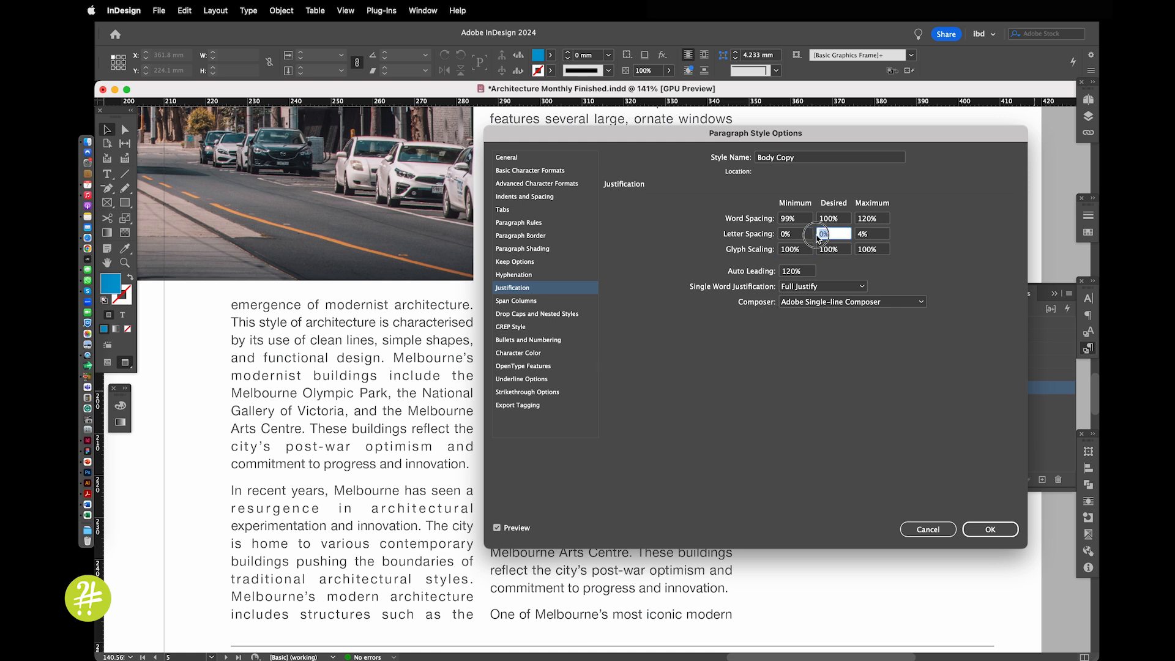
pyautogui.write('2')
pyautogui.press('Tab')
pyautogui.click(794, 238)
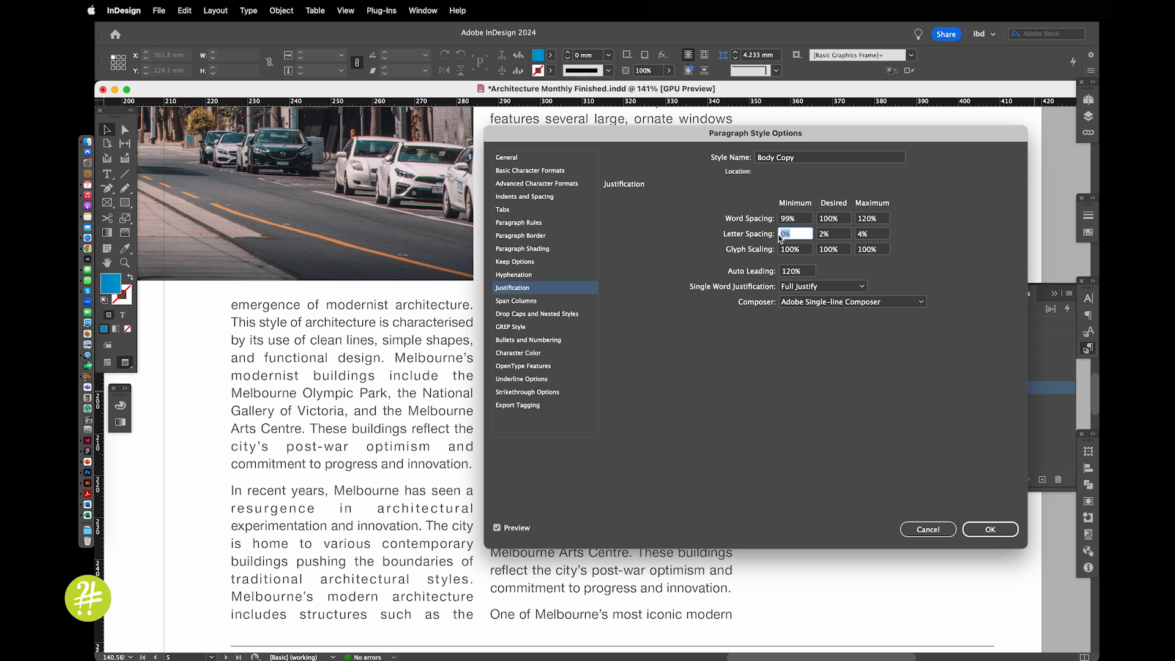
pyautogui.write('-1')
pyautogui.press('Tab')
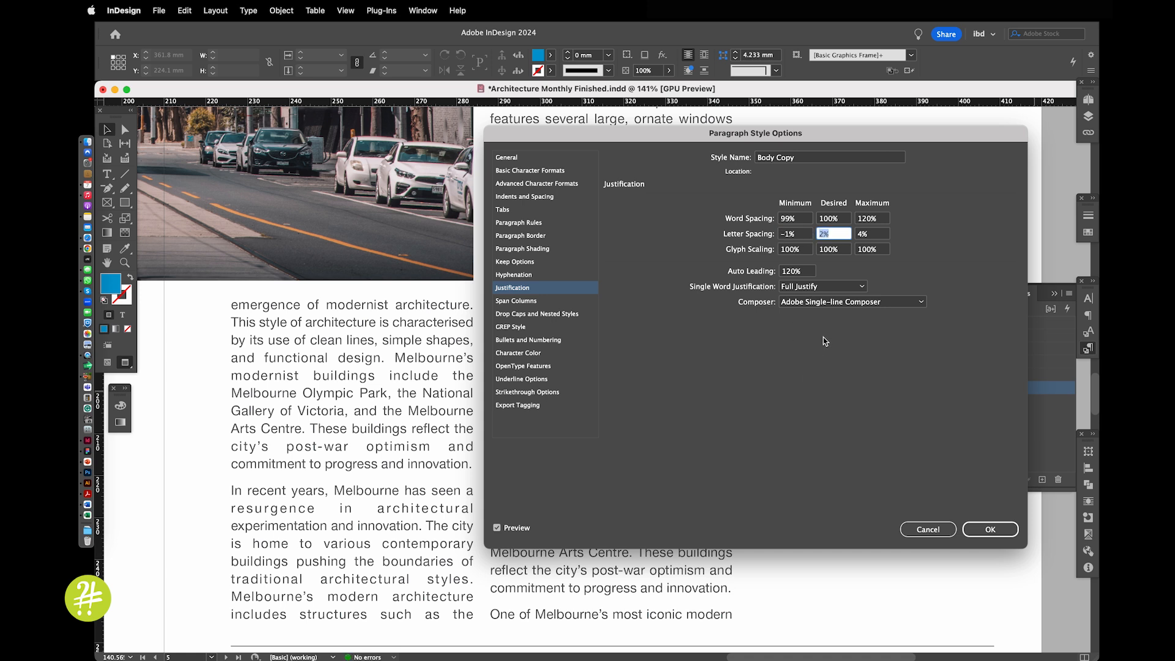
# Set the desired word spacing of the Body Copy style to 105% and check the justified text in the page 5 columns
pyautogui.click(831, 219)
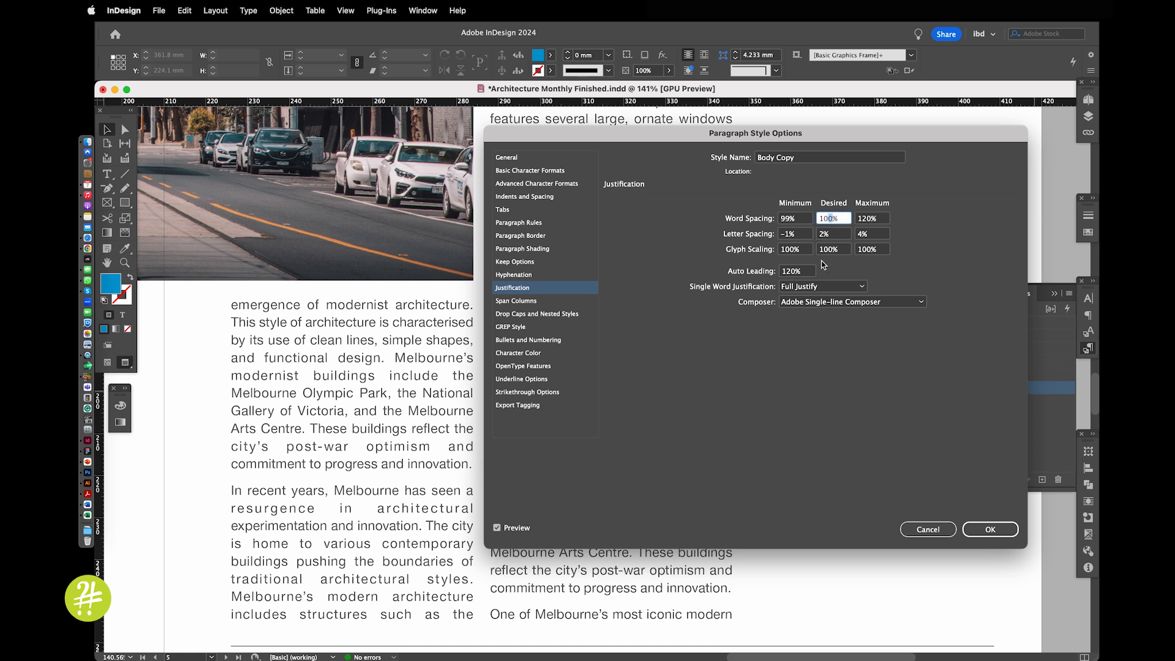
pyautogui.write('5')
pyautogui.press('Tab')
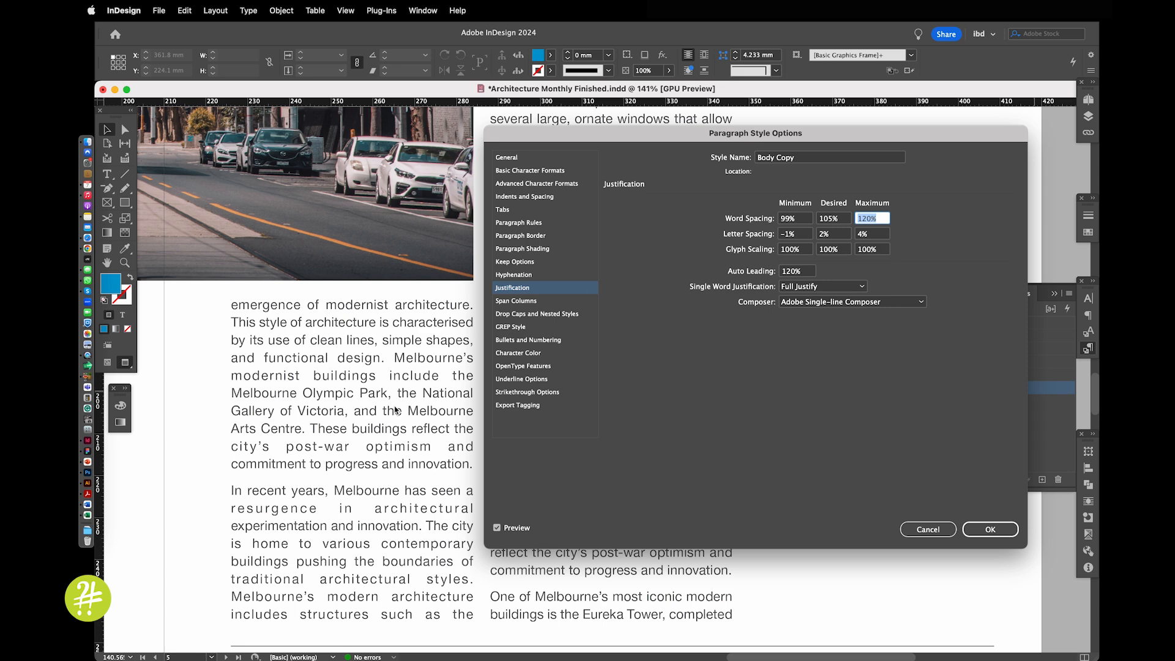
pyautogui.moveTo(609, 147); pyautogui.dragTo(540, 543)
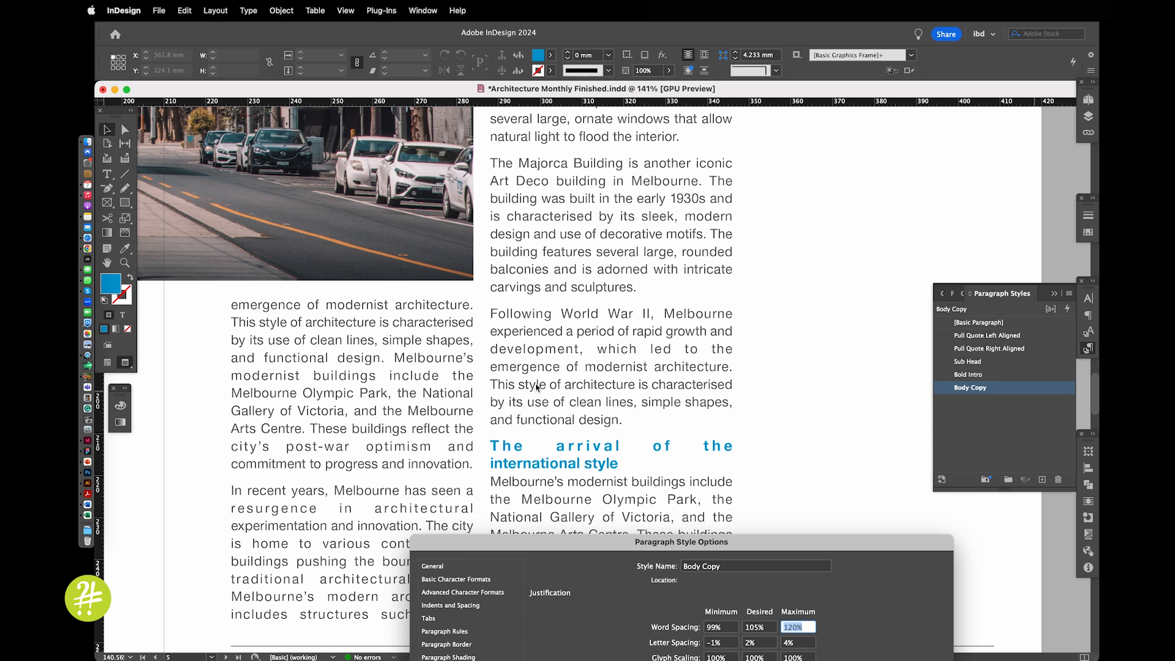
pyautogui.moveTo(535, 548); pyautogui.dragTo(578, 147)
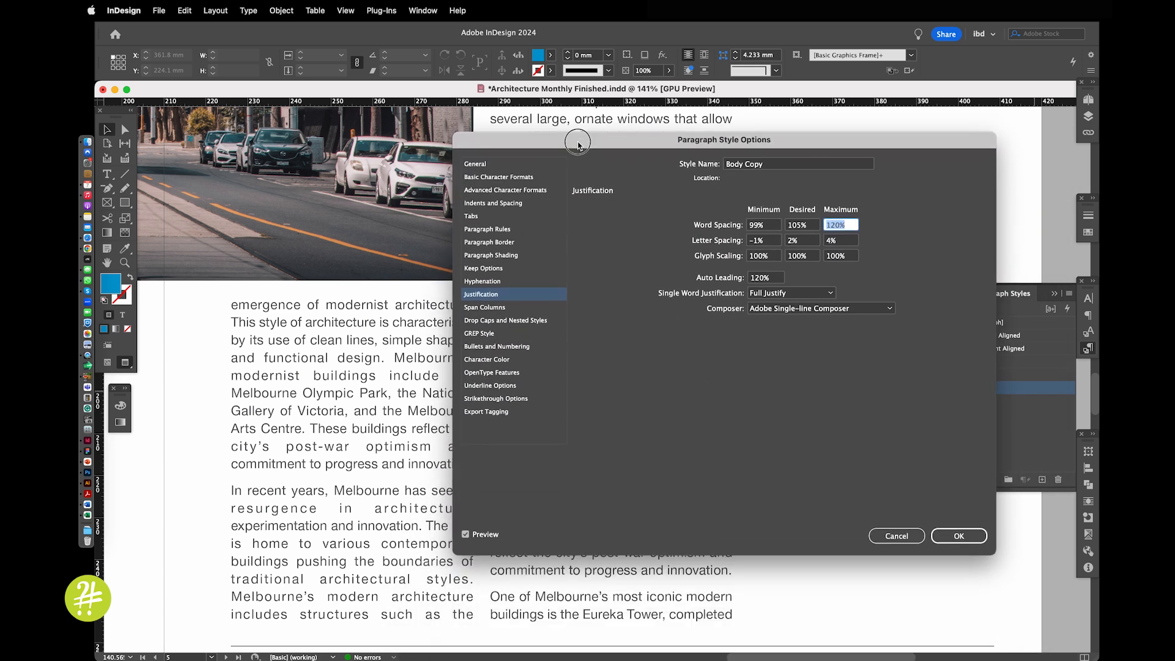
# Turn on hyphenation for the Body Copy style and inspect the line endings in the page 5 columns
pyautogui.click(513, 282)
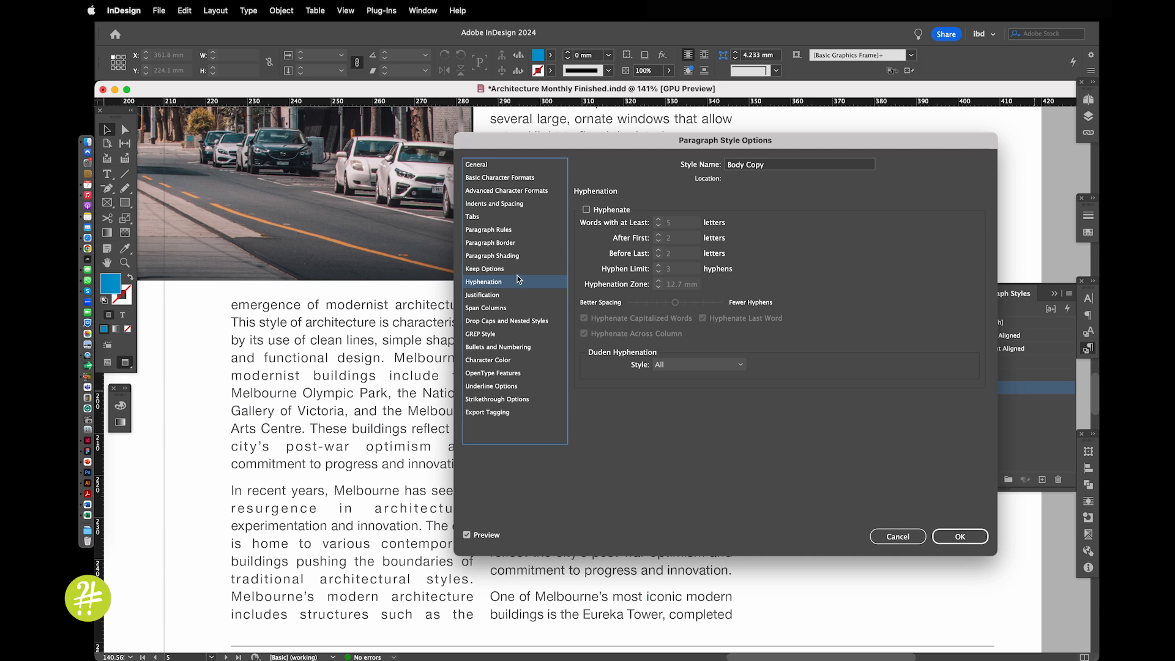
pyautogui.click(587, 210)
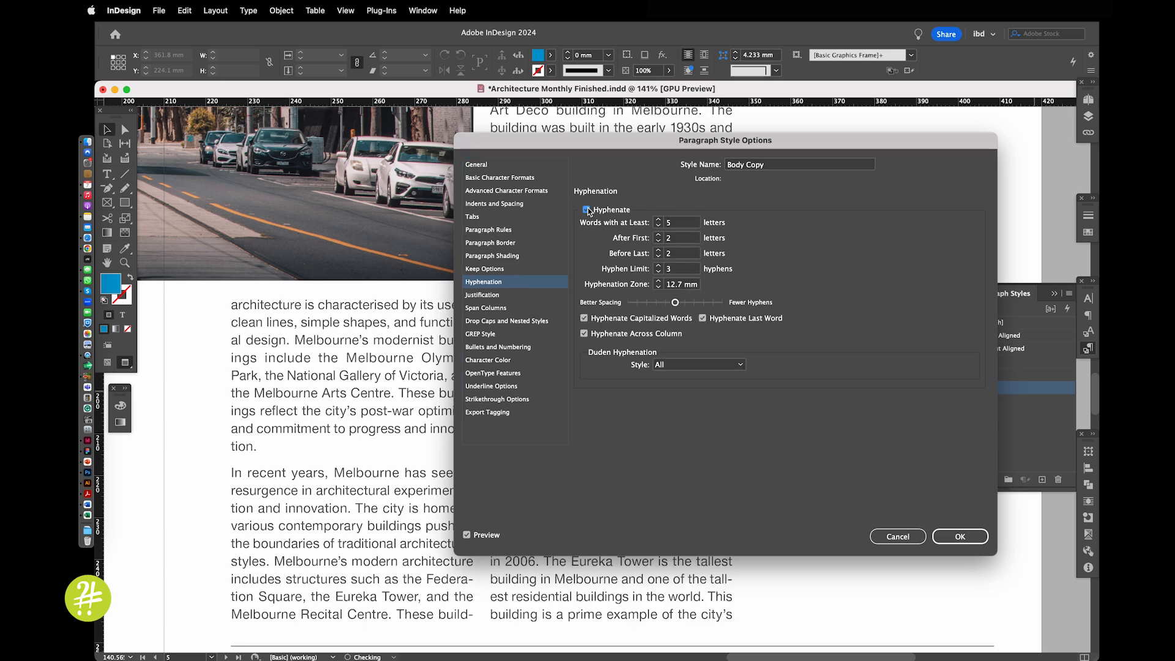
pyautogui.moveTo(586, 144); pyautogui.dragTo(542, 485)
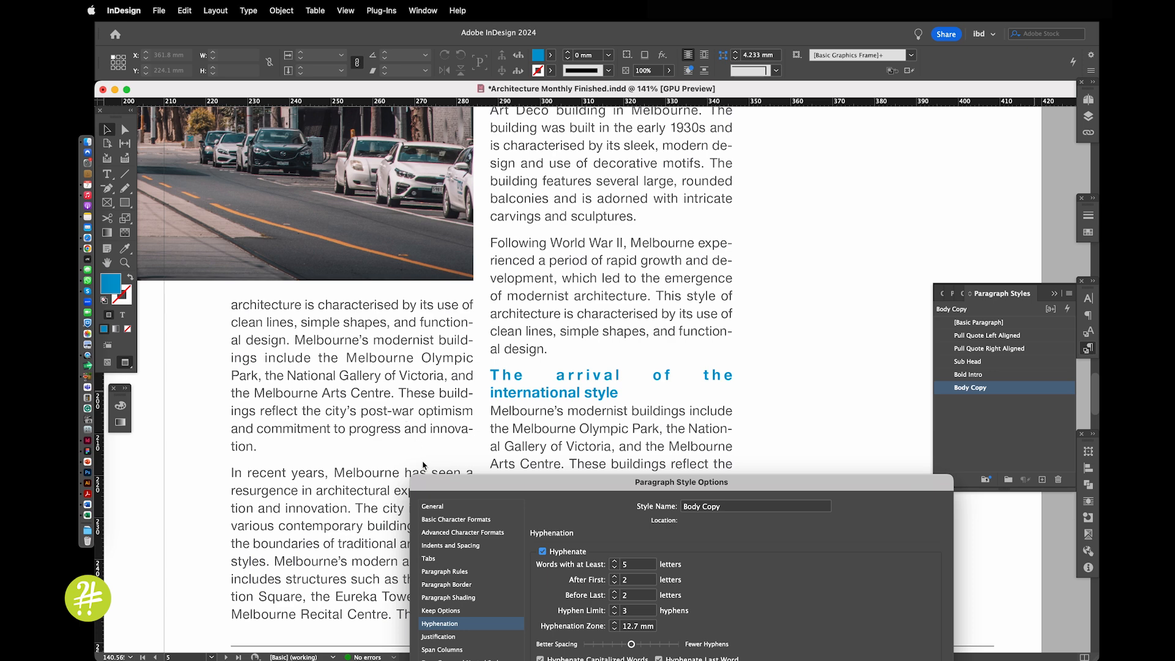
pyautogui.moveTo(486, 482); pyautogui.dragTo(607, 203)
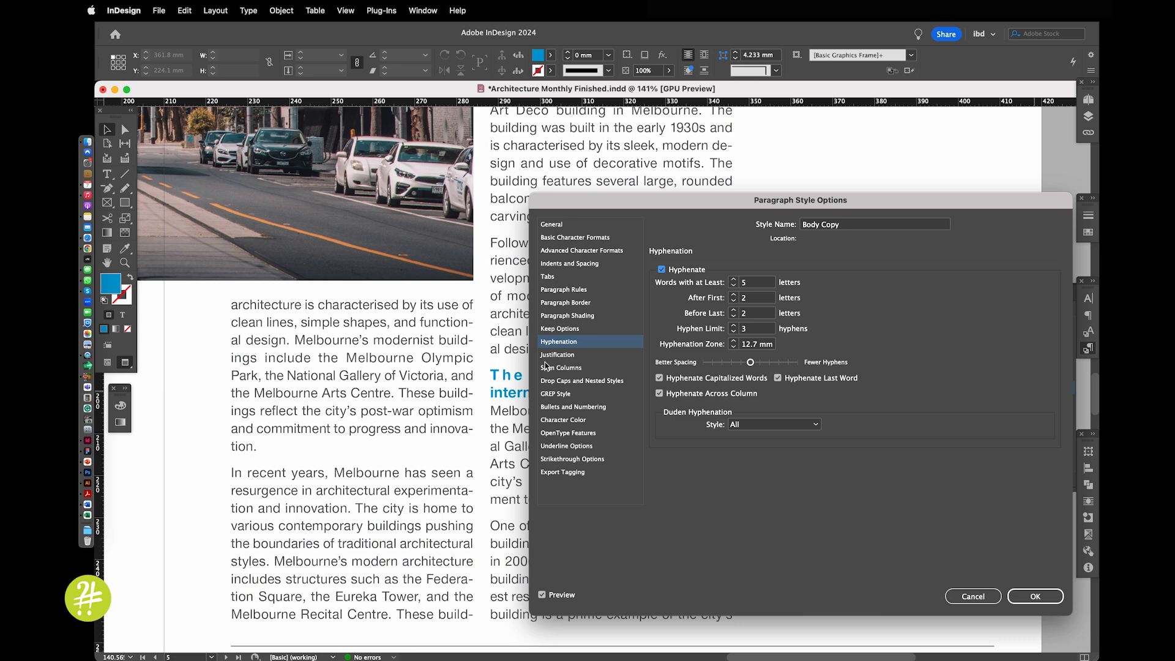
pyautogui.moveTo(595, 201); pyautogui.dragTo(507, 447)
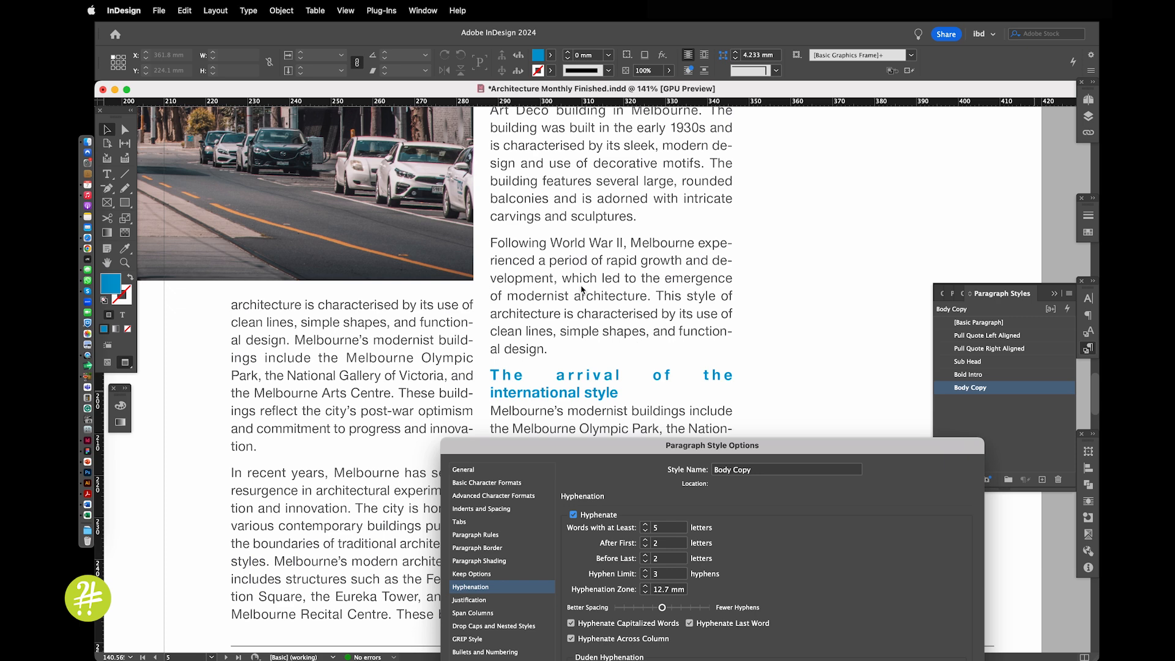
pyautogui.moveTo(595, 451); pyautogui.dragTo(535, 214)
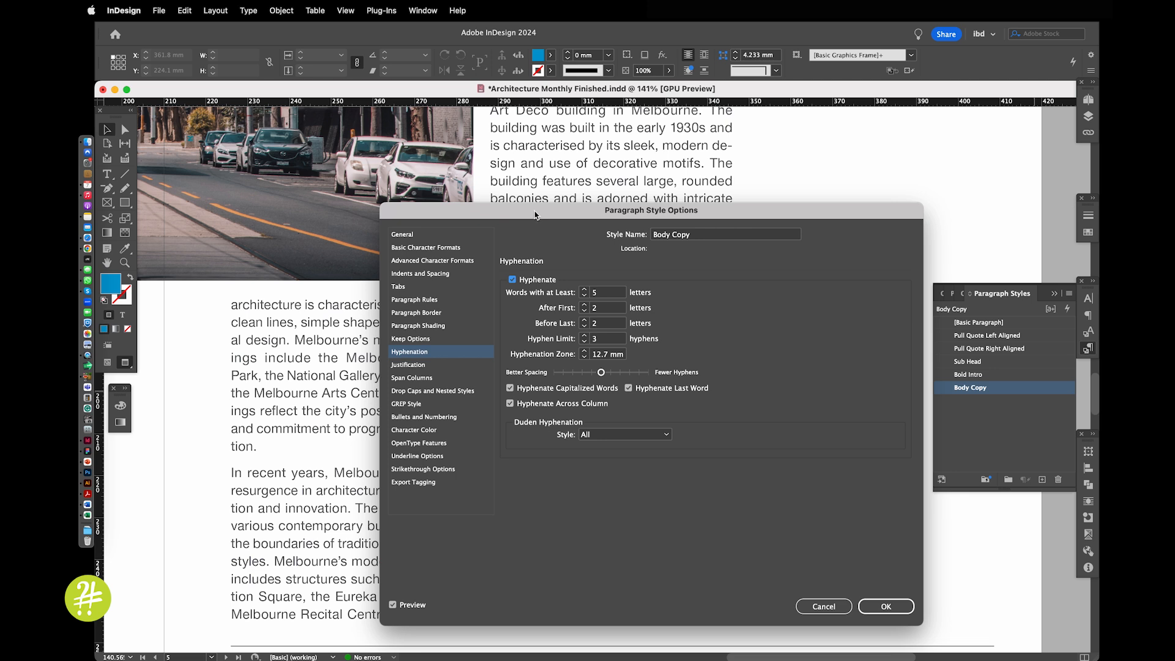
# Restrict Body Copy hyphenation to words of at least 8 letters, with 4 letters after first and 4 before last
pyautogui.click(585, 290)
pyautogui.click(585, 291)
pyautogui.click(585, 290)
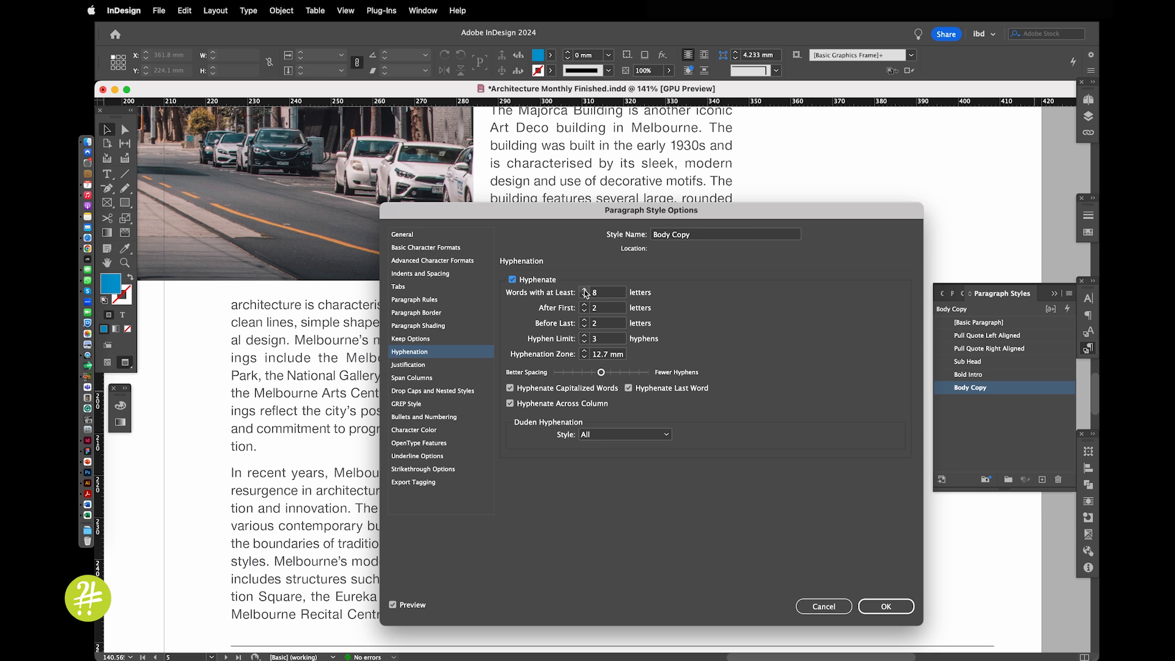
pyautogui.click(585, 305)
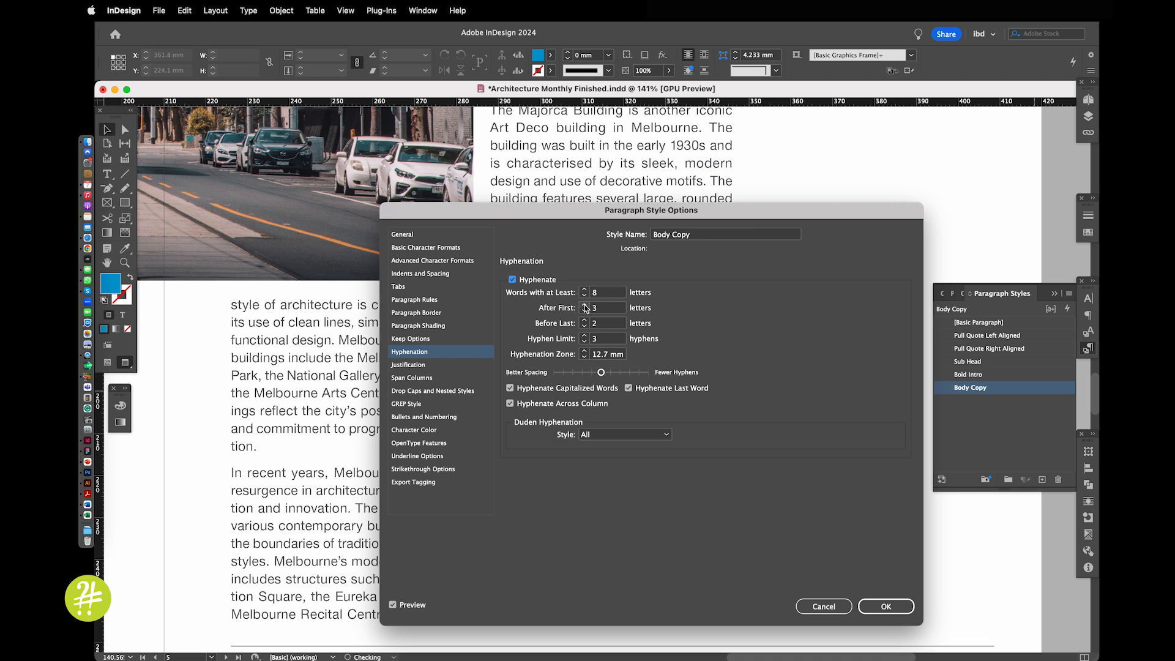
pyautogui.click(585, 305)
pyautogui.click(585, 320)
pyautogui.click(585, 320)
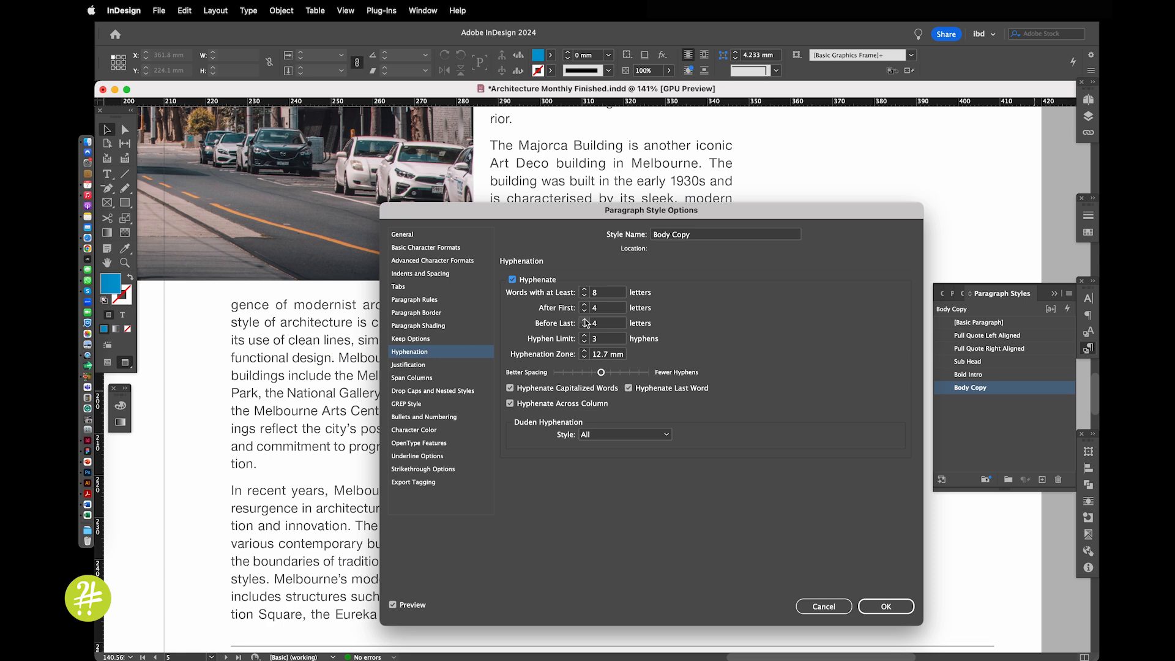
pyautogui.moveTo(566, 209); pyautogui.dragTo(668, 410)
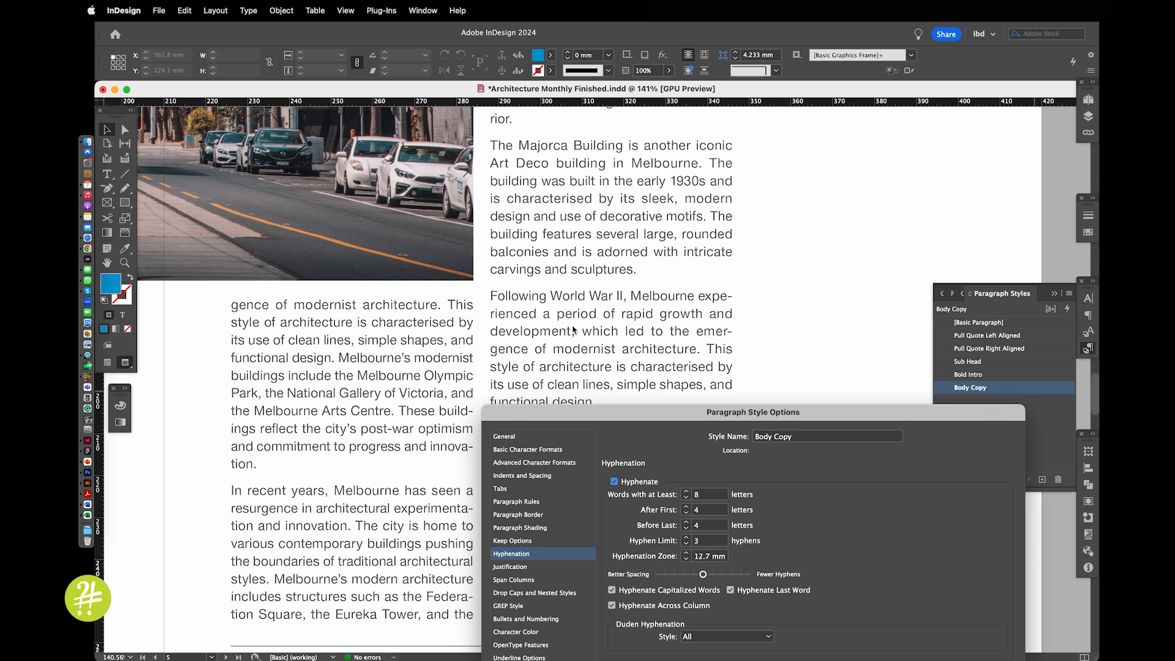
pyautogui.moveTo(647, 413); pyautogui.dragTo(672, 178)
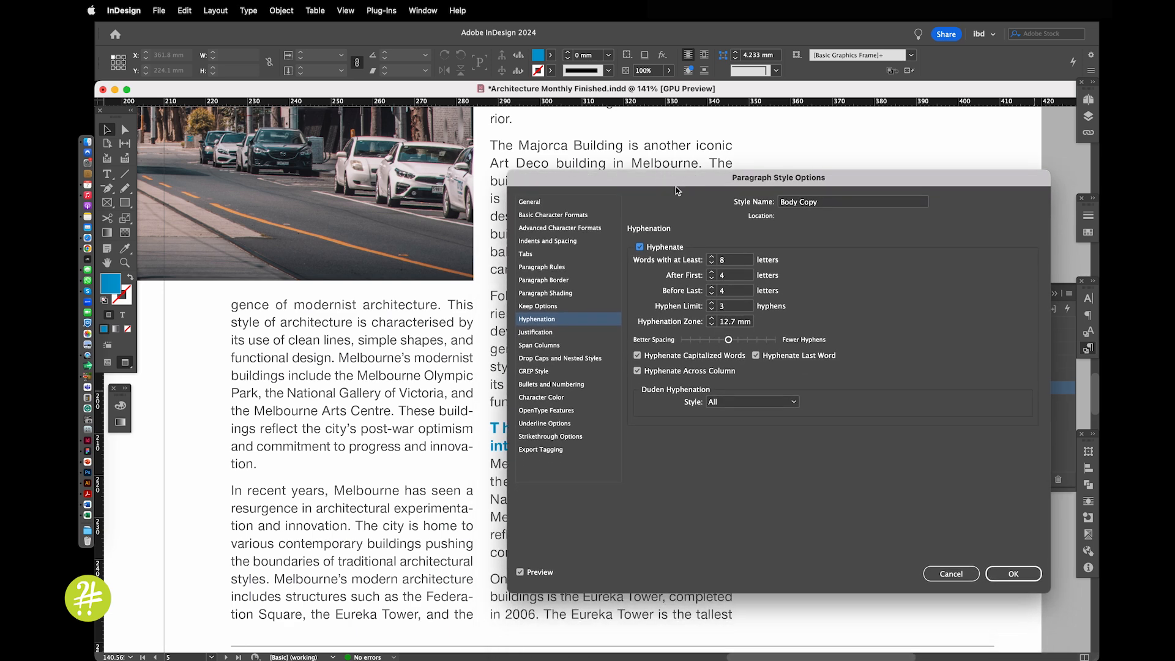
# Set the Body Copy hyphen limit to 1 and disable hyphenation of capitalized words and last words
pyautogui.click(712, 310)
pyautogui.click(712, 309)
pyautogui.click(681, 358)
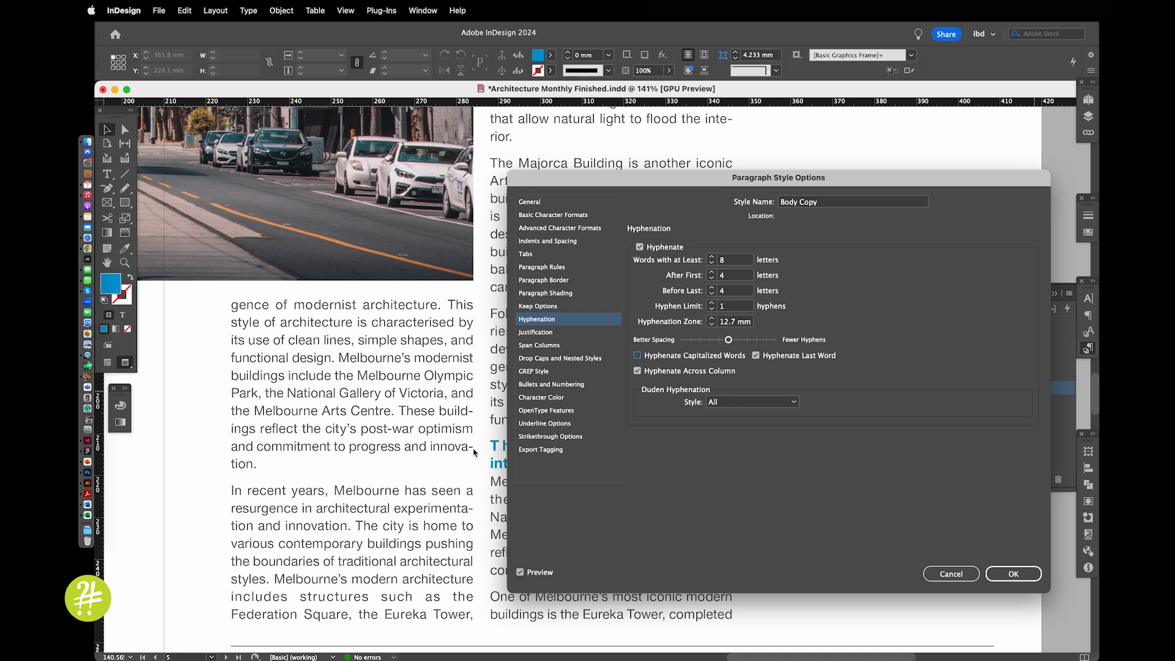
pyautogui.click(757, 356)
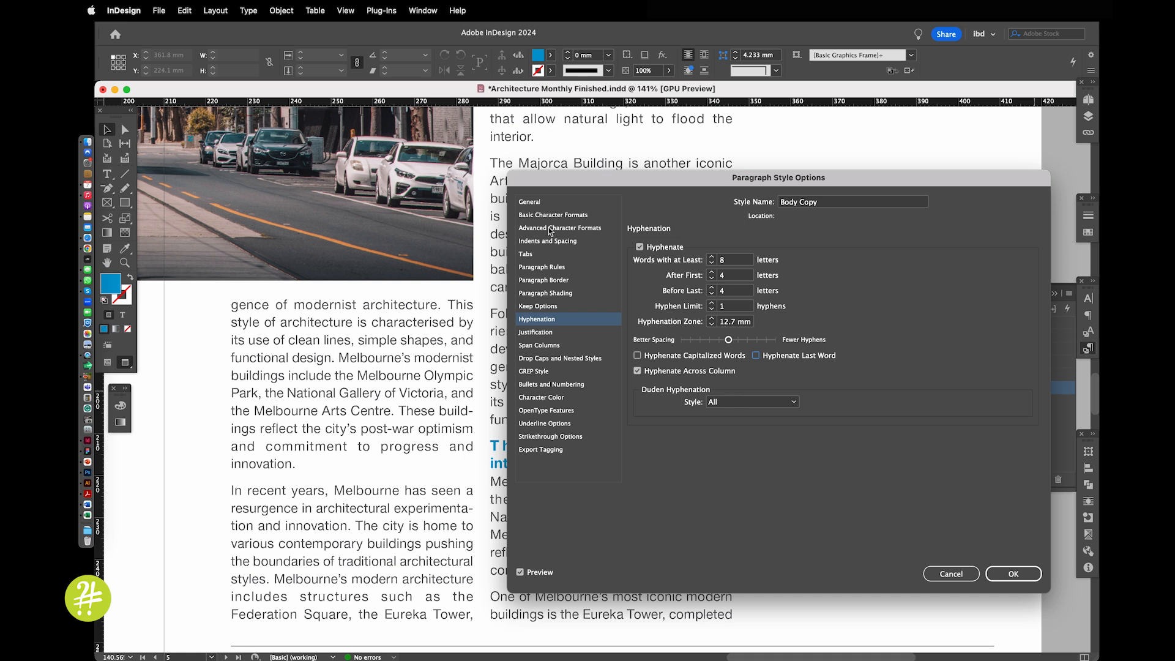
# Raise the maximum letter spacing in the Body Copy style's justification settings to 6% and apply the style changes
pyautogui.click(565, 334)
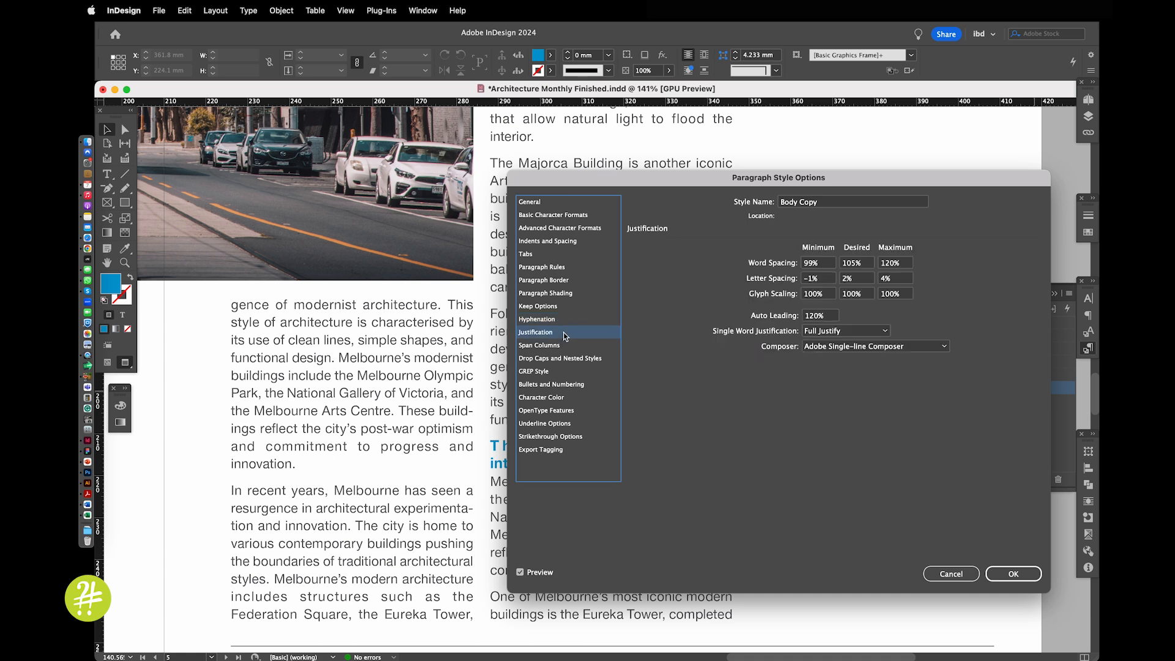
pyautogui.moveTo(644, 184); pyautogui.dragTo(531, 298)
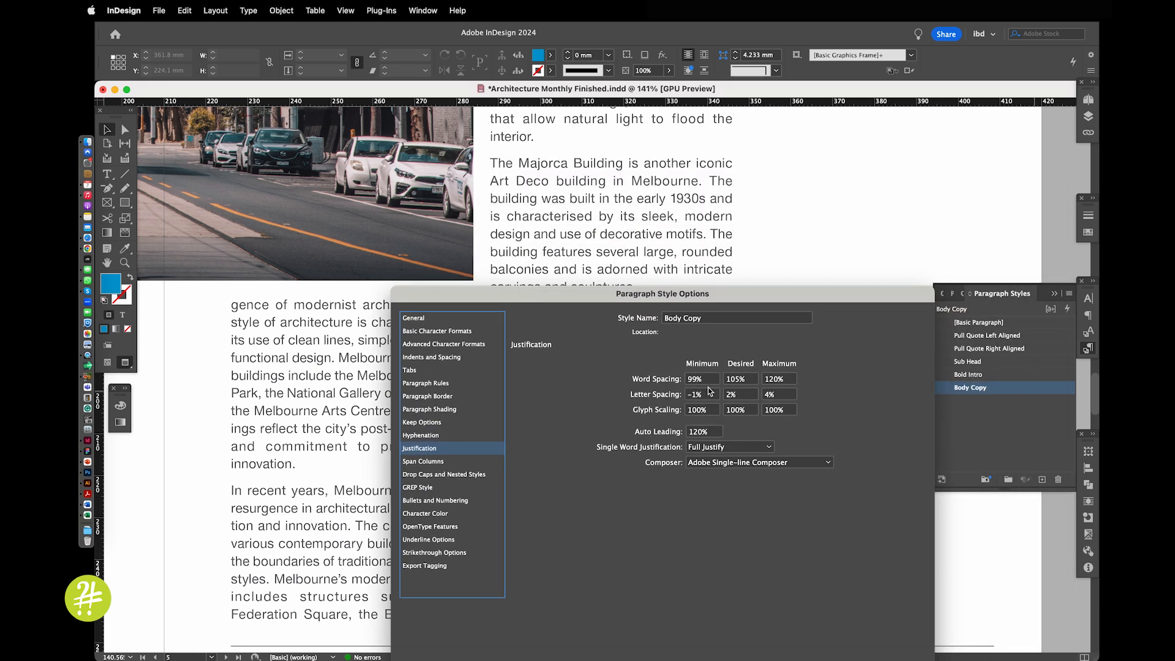
pyautogui.doubleClick(782, 395)
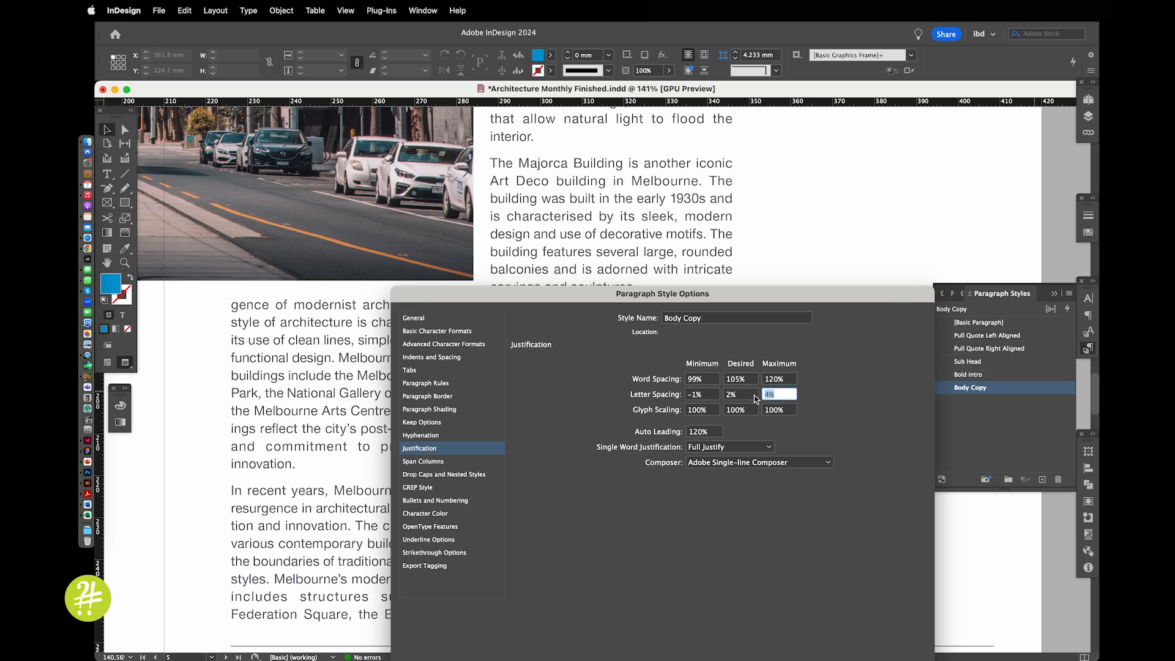
pyautogui.write('6')
pyautogui.press('Tab')
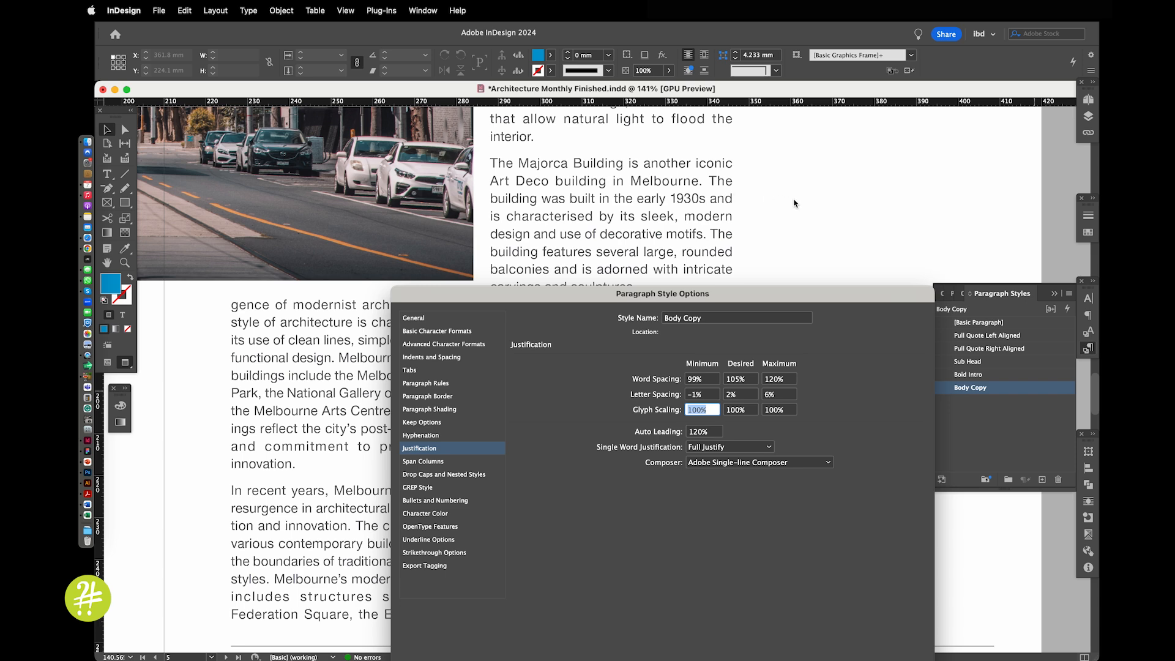
pyautogui.moveTo(752, 292); pyautogui.dragTo(698, 156)
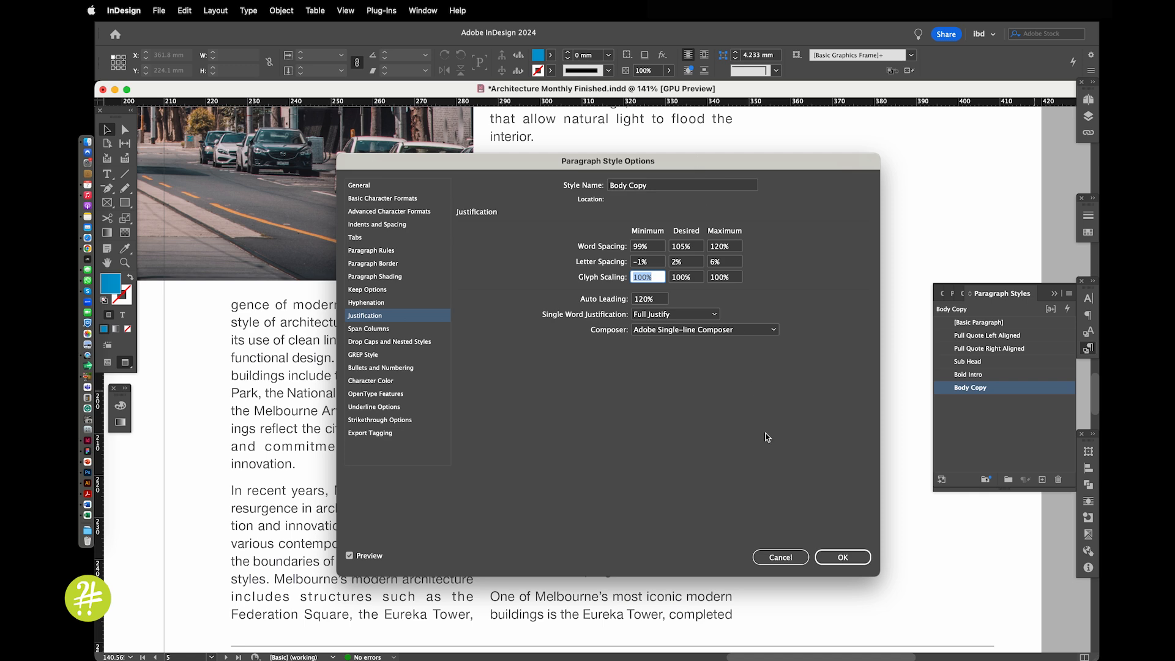
pyautogui.click(842, 557)
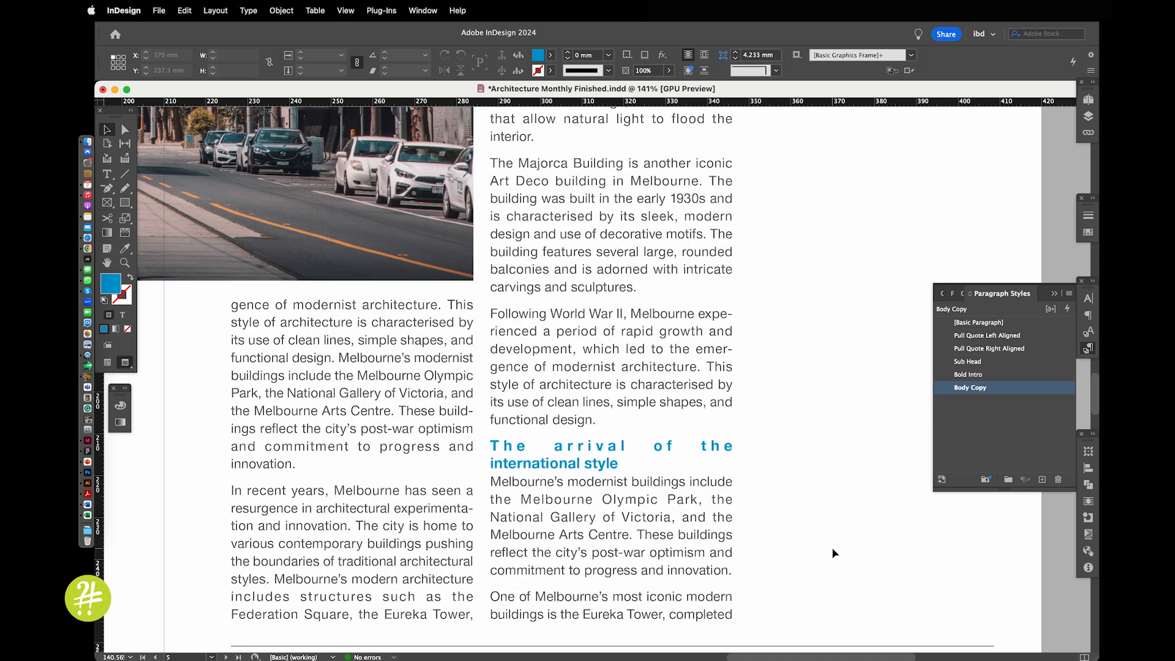
# Set the Sub Head style's alignment to Left and compare the page 5 subheading with the preview off and on
pyautogui.press('super+alt+0')
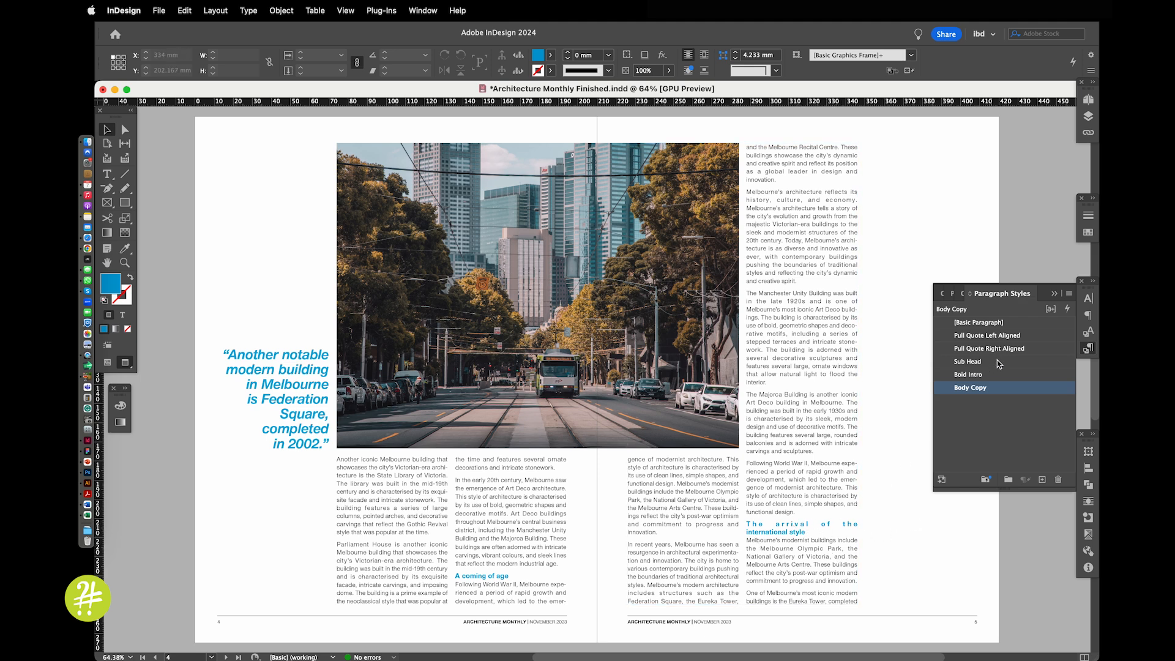
pyautogui.doubleClick(1022, 361)
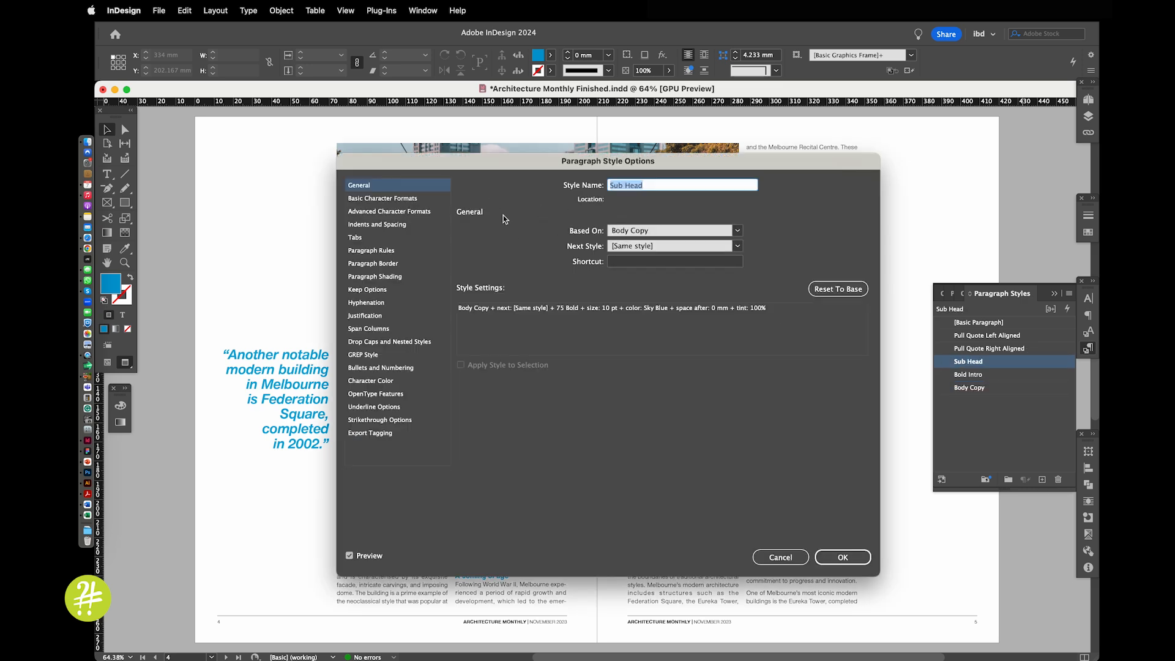
pyautogui.click(414, 198)
pyautogui.click(403, 224)
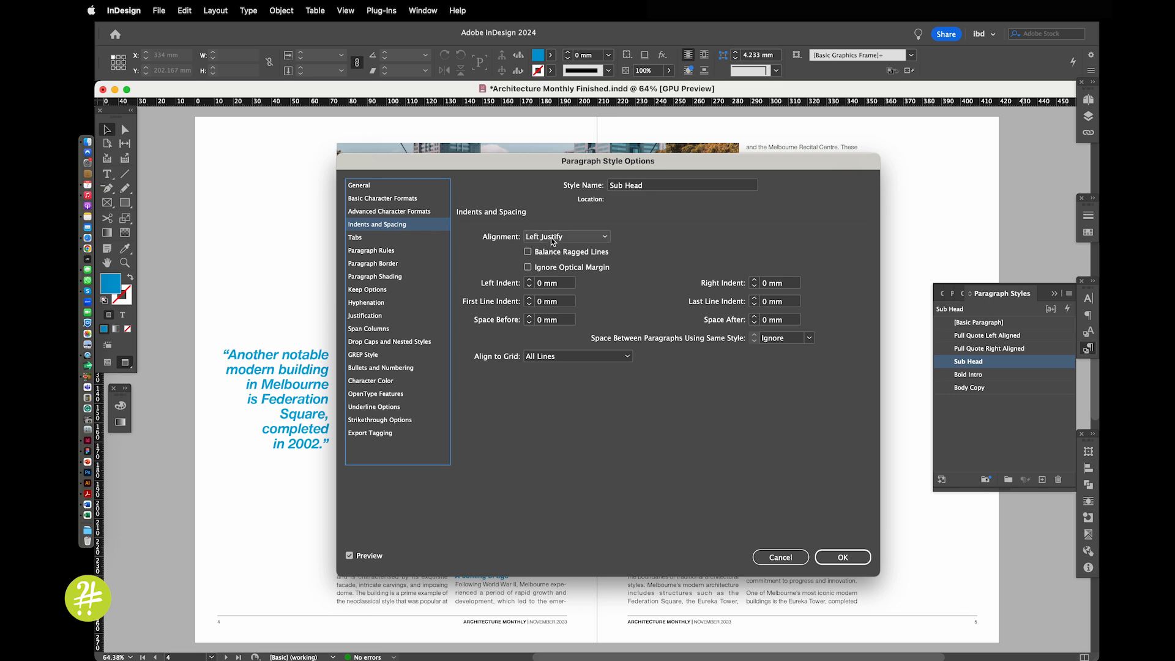
pyautogui.click(551, 237)
pyautogui.click(545, 249)
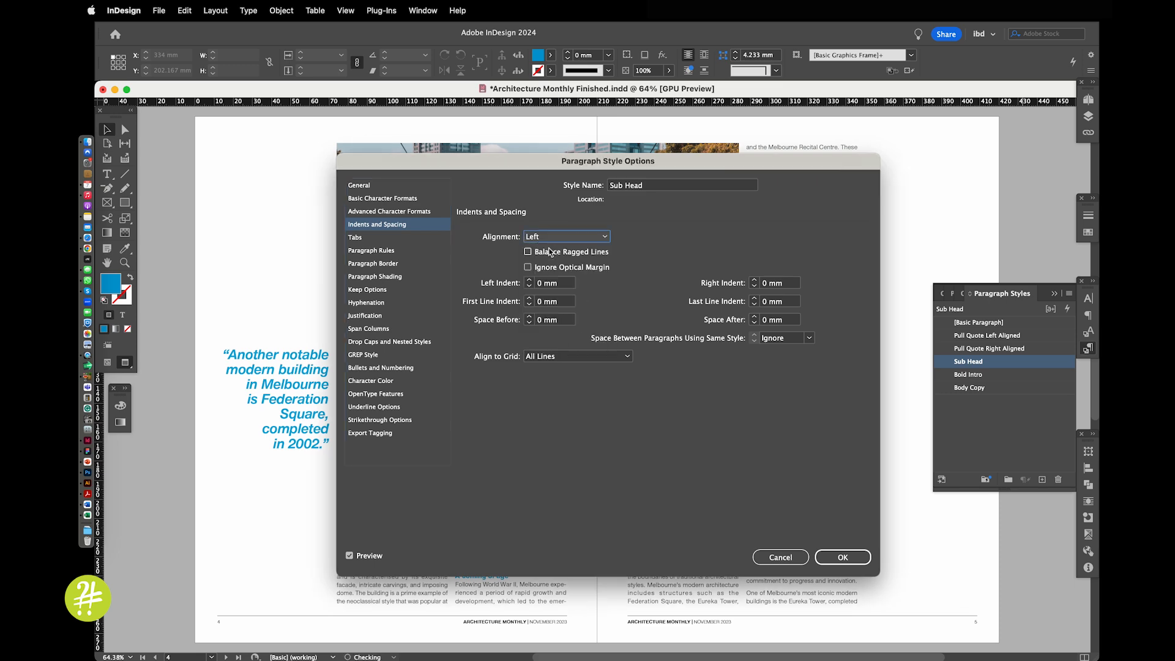
pyautogui.moveTo(508, 169); pyautogui.dragTo(292, 183)
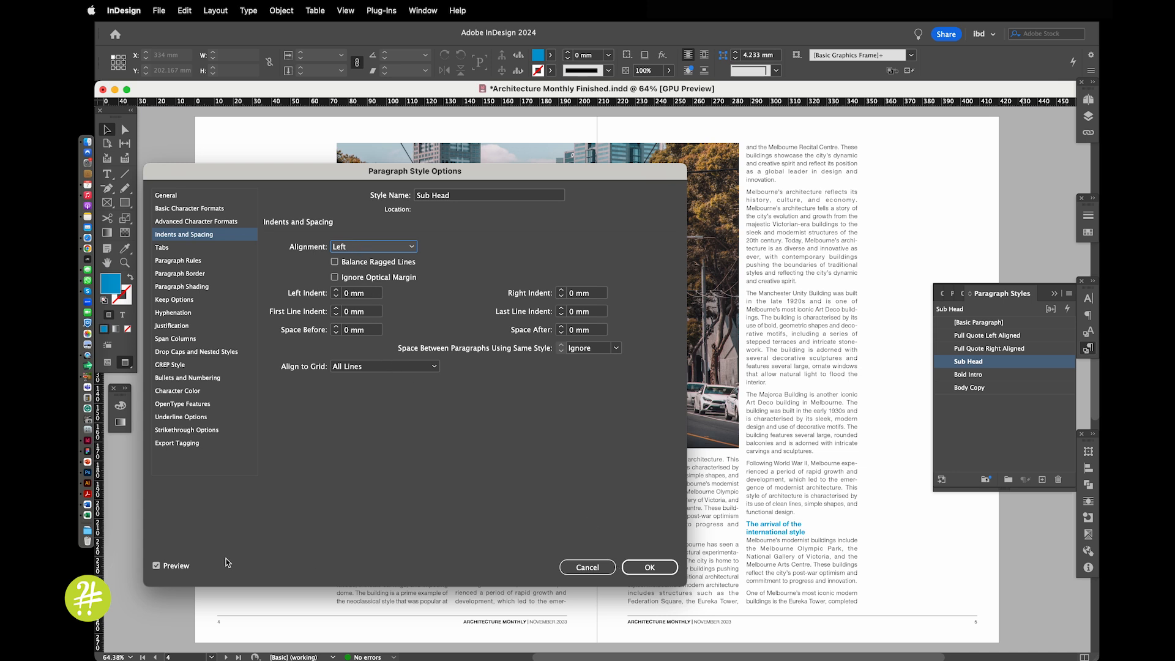
pyautogui.click(157, 566)
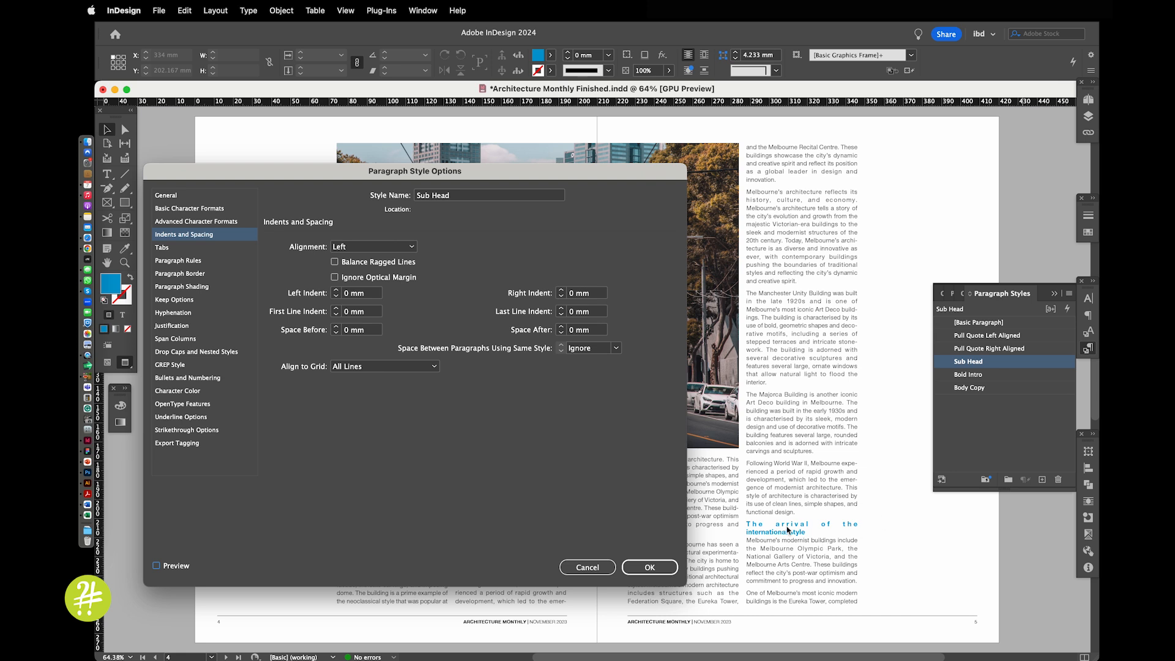
pyautogui.click(181, 568)
# Set the Sub Head style's single word justification to Align Left and apply the style changes
pyautogui.click(200, 312)
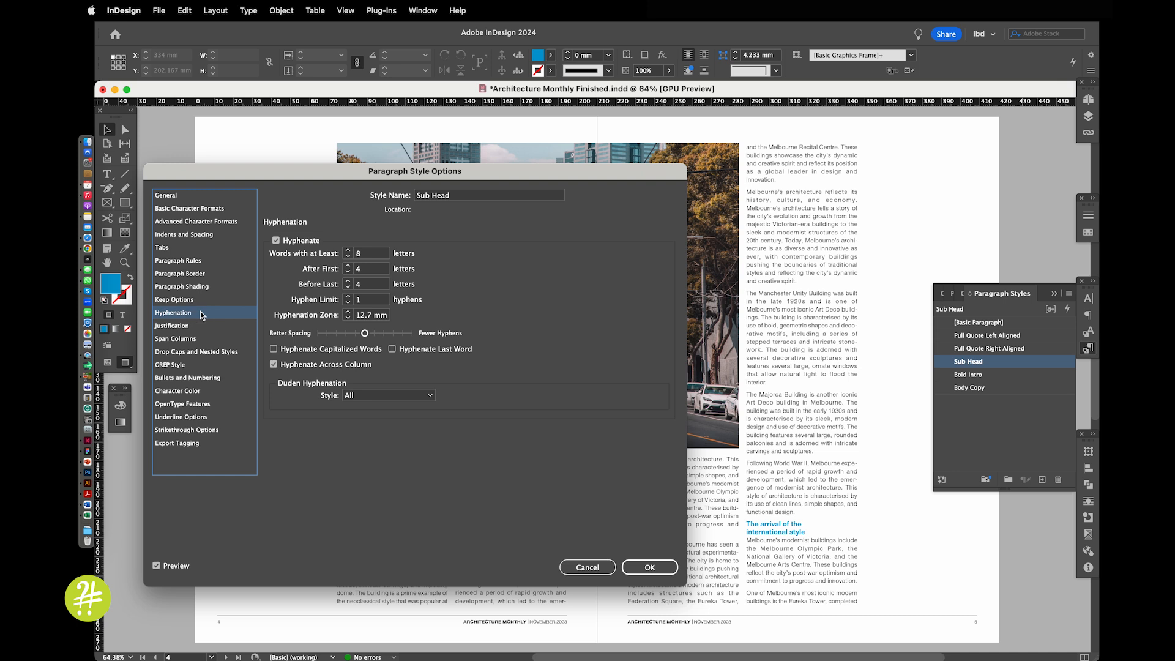
pyautogui.click(200, 325)
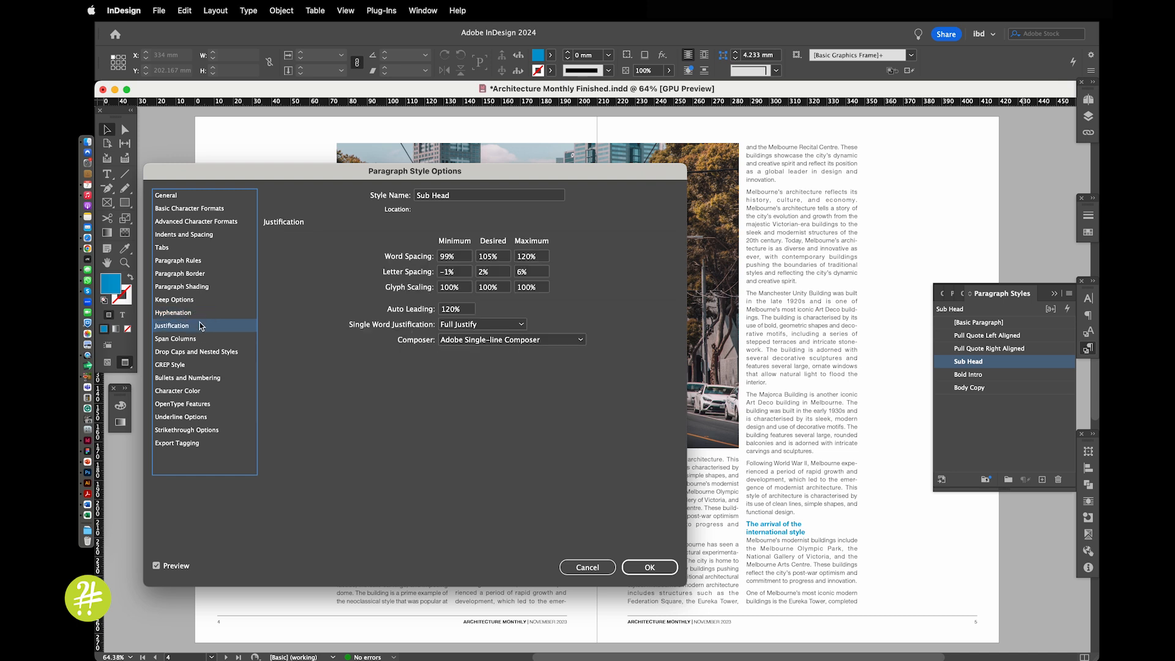
pyautogui.click(473, 325)
pyautogui.click(470, 349)
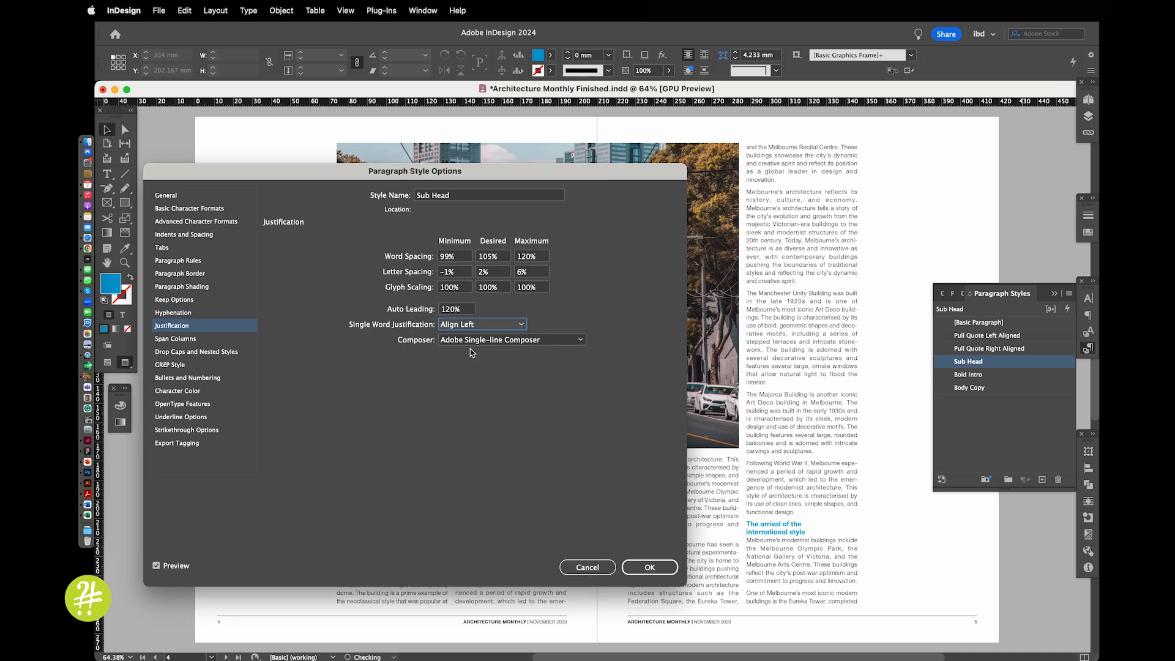
pyautogui.click(650, 568)
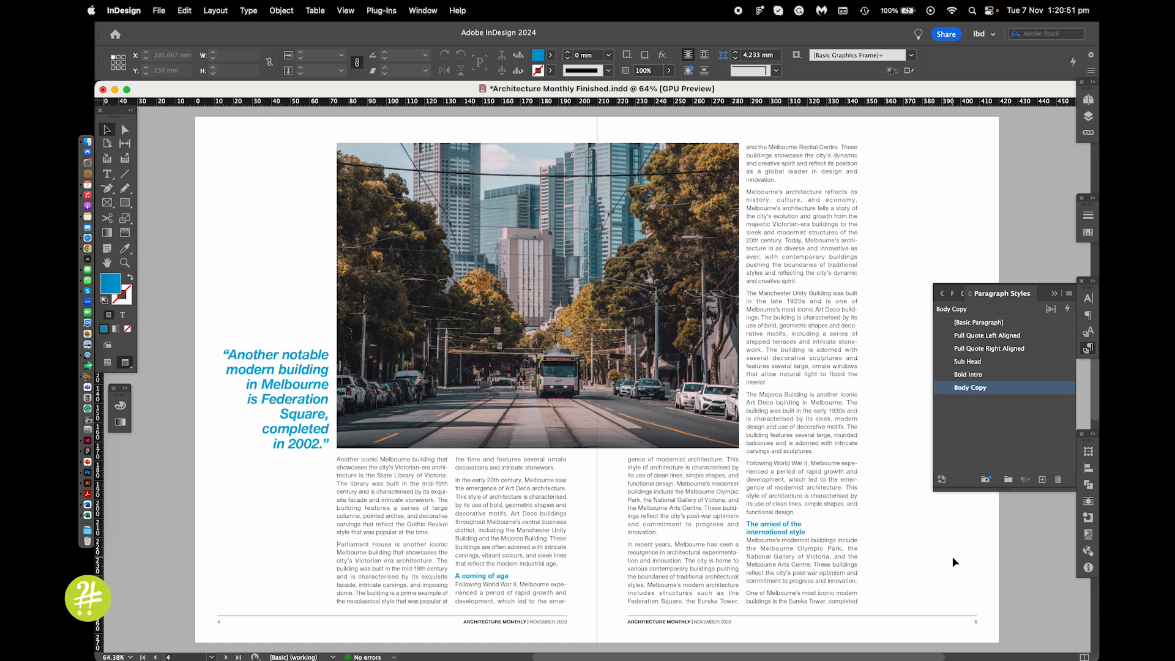
# Remove the paragraph spacing from the Body Copy style by setting its space after to 0 mm
pyautogui.click(993, 361)
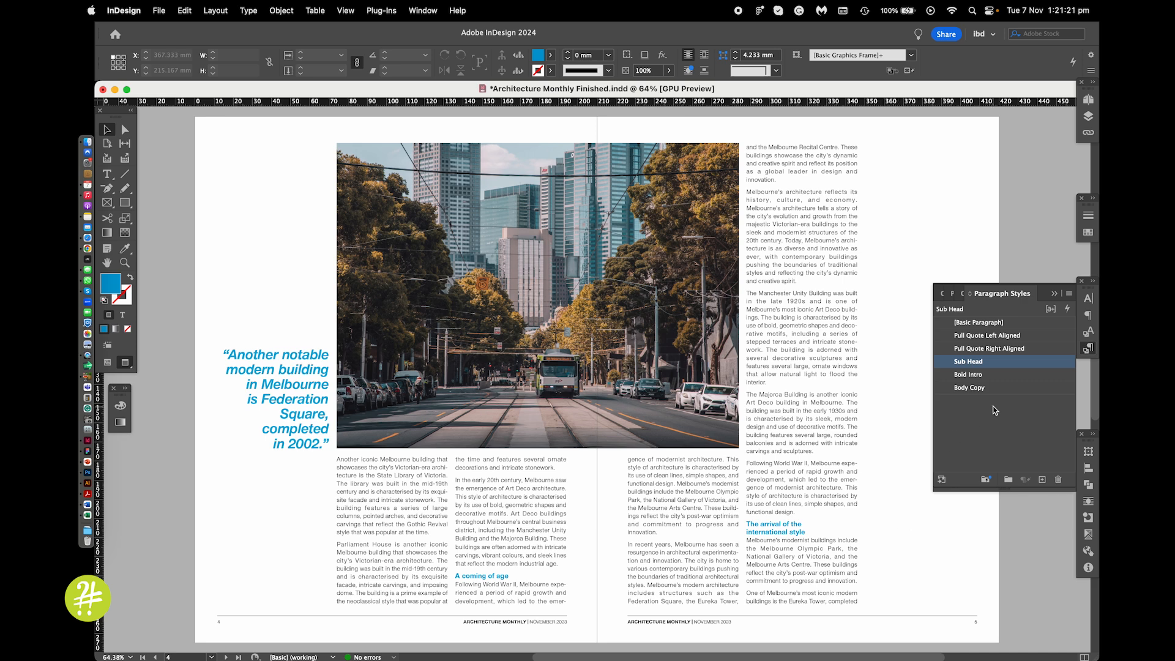
pyautogui.click(1021, 391)
pyautogui.doubleClick(1038, 391)
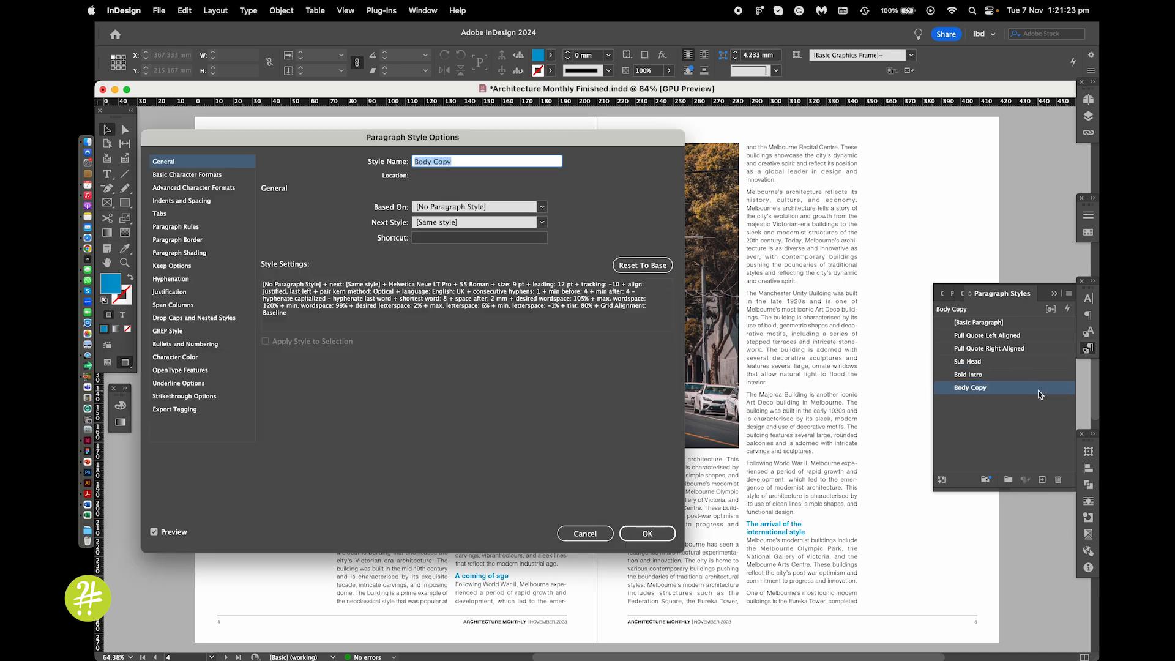
pyautogui.click(202, 202)
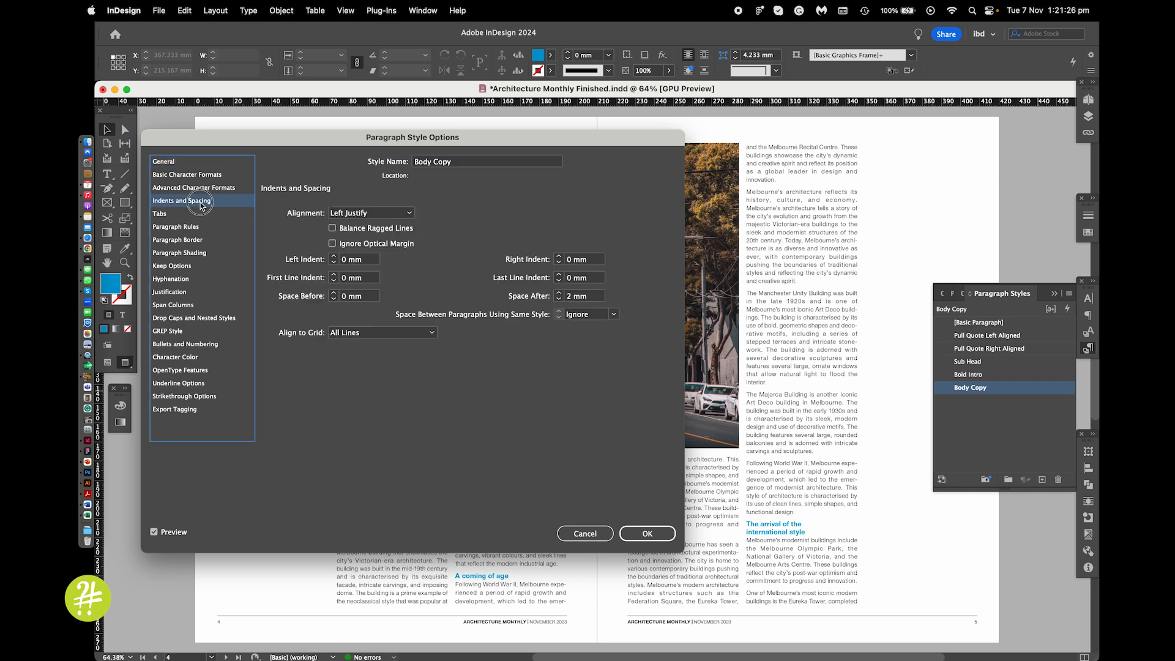
pyautogui.click(559, 299)
pyautogui.click(559, 298)
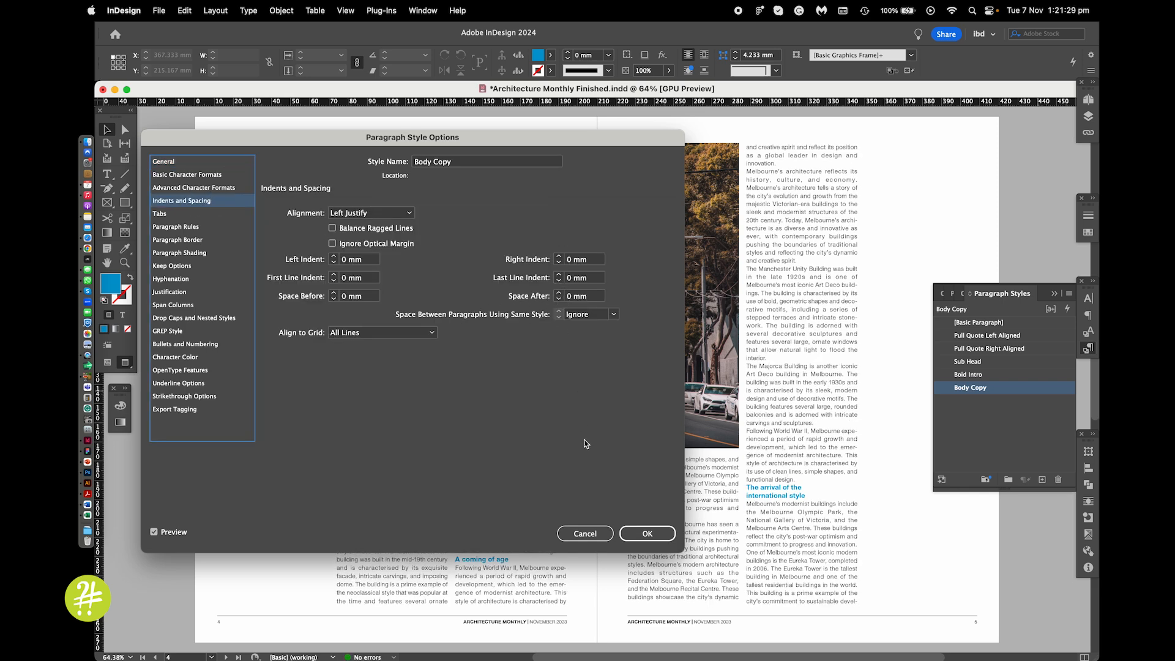
pyautogui.click(639, 533)
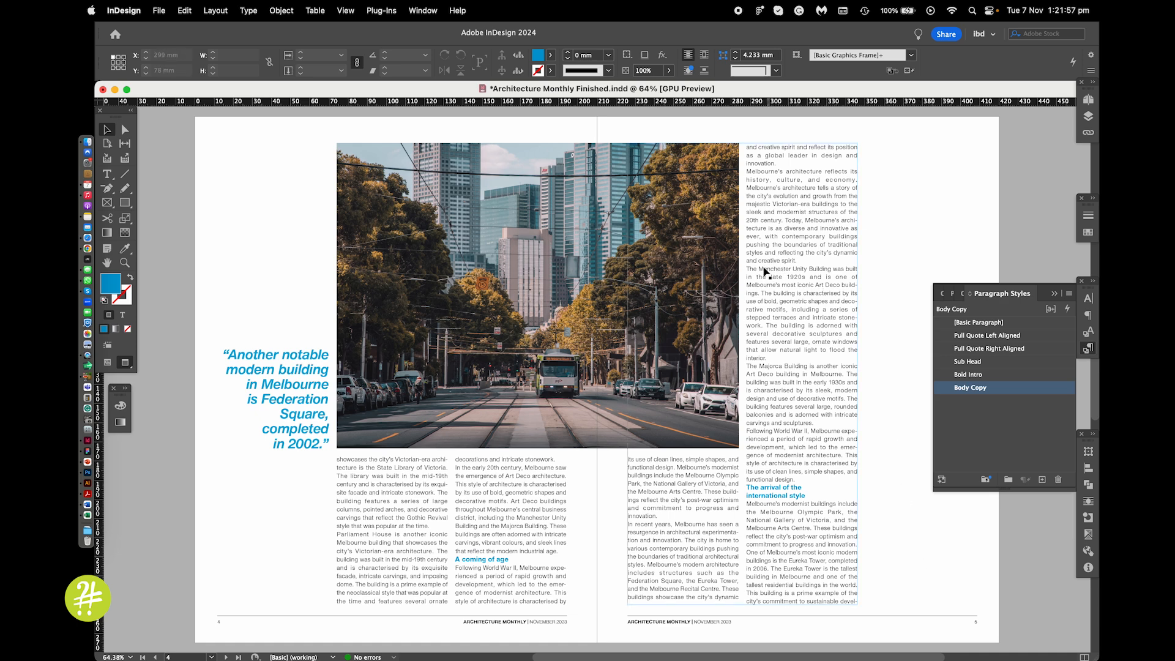
# Try a 4 mm first line indent on the Body Copy style and undo that style change
pyautogui.doubleClick(1055, 393)
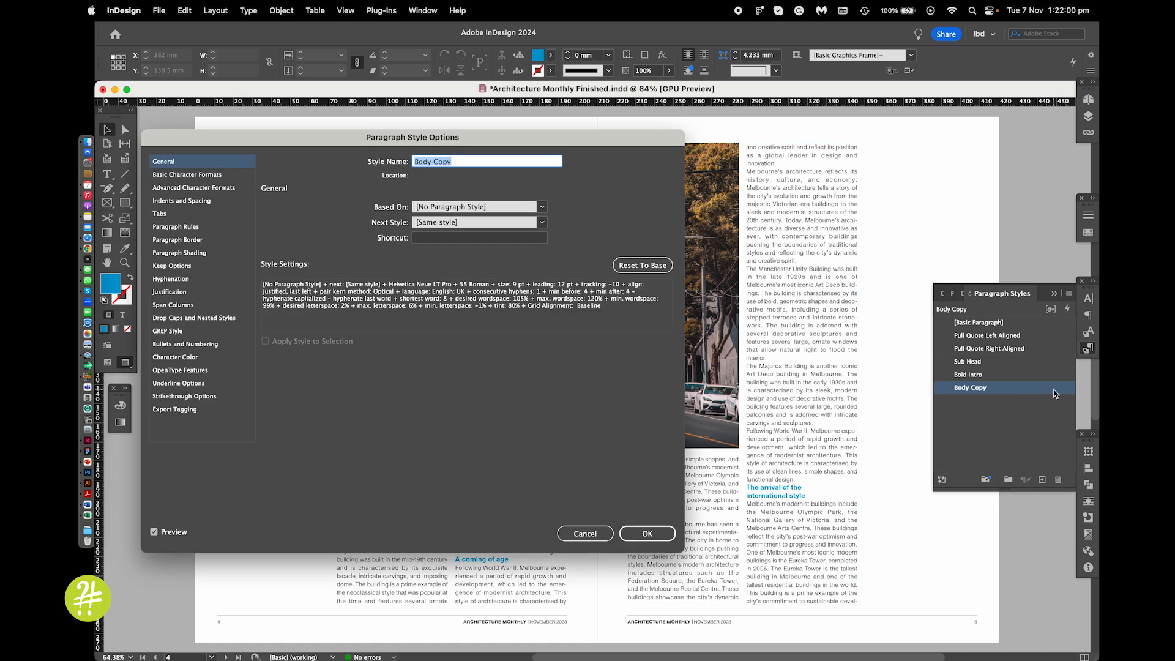
pyautogui.click(222, 202)
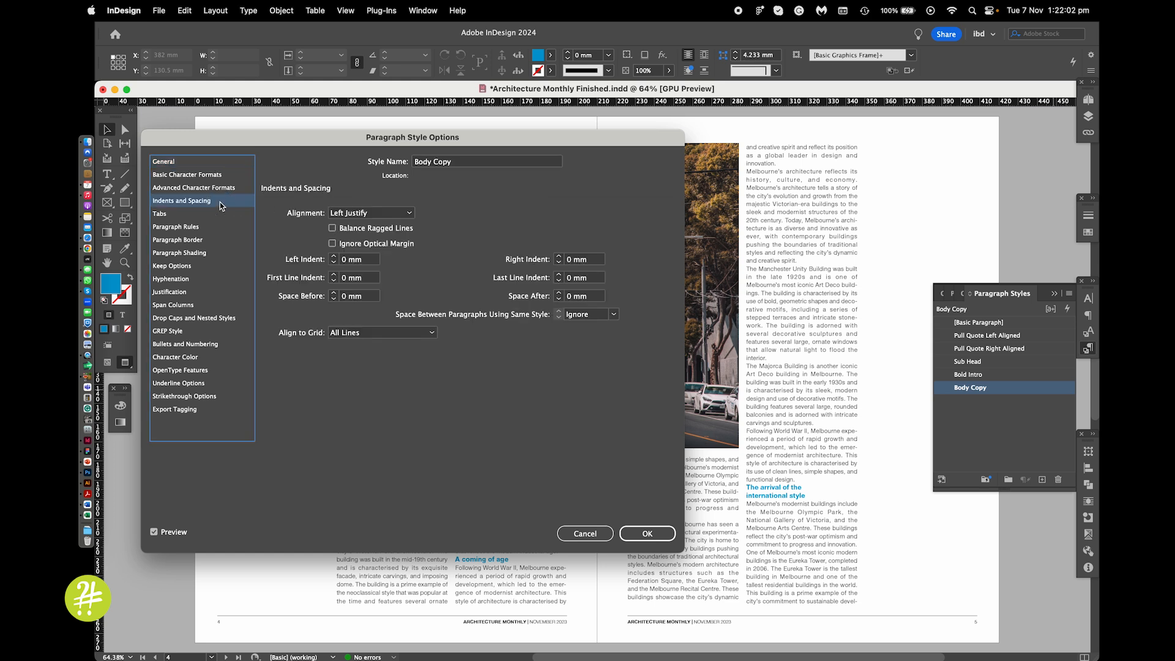
pyautogui.click(333, 275)
pyautogui.click(334, 275)
pyautogui.click(334, 275)
pyautogui.click(333, 275)
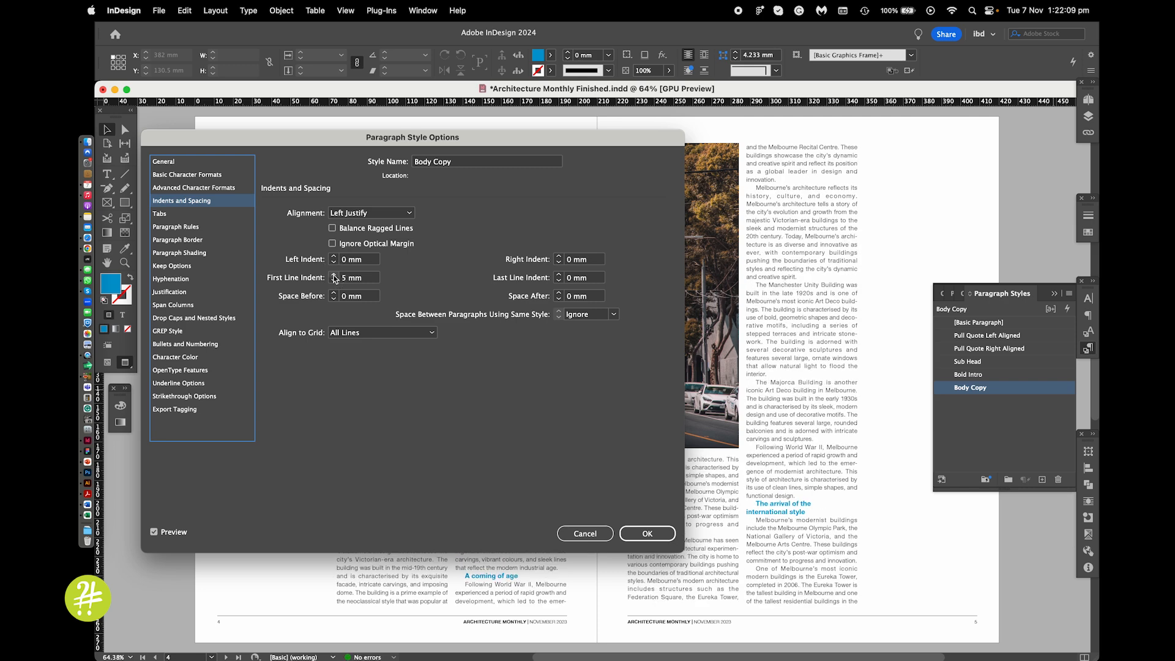
pyautogui.click(334, 281)
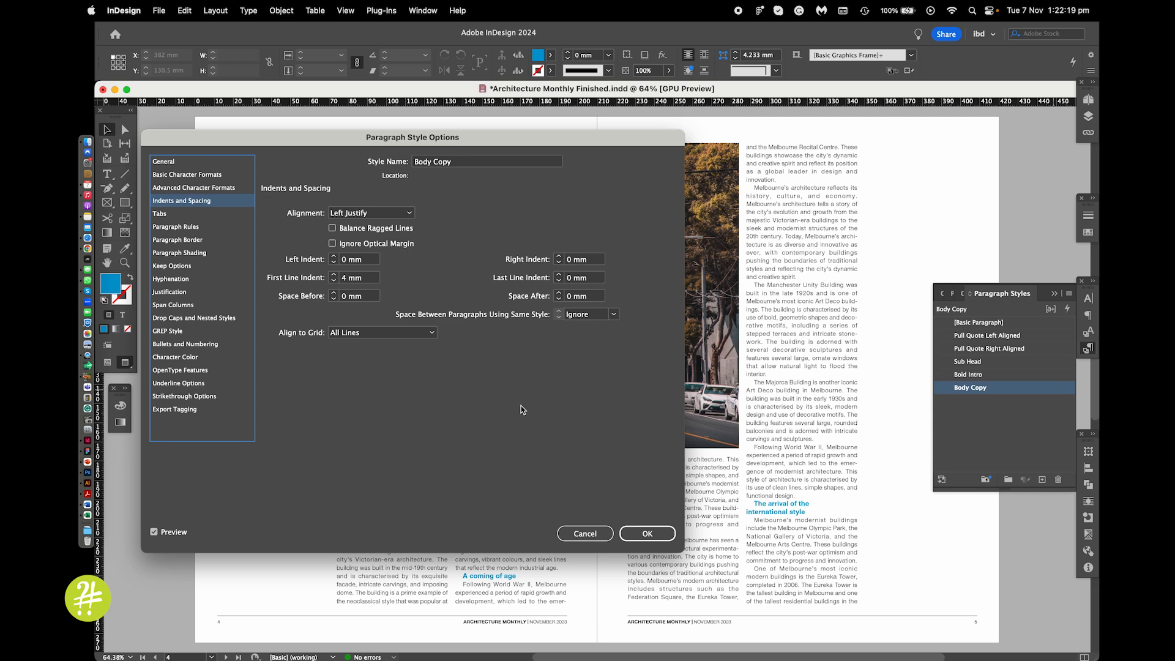
pyautogui.click(632, 533)
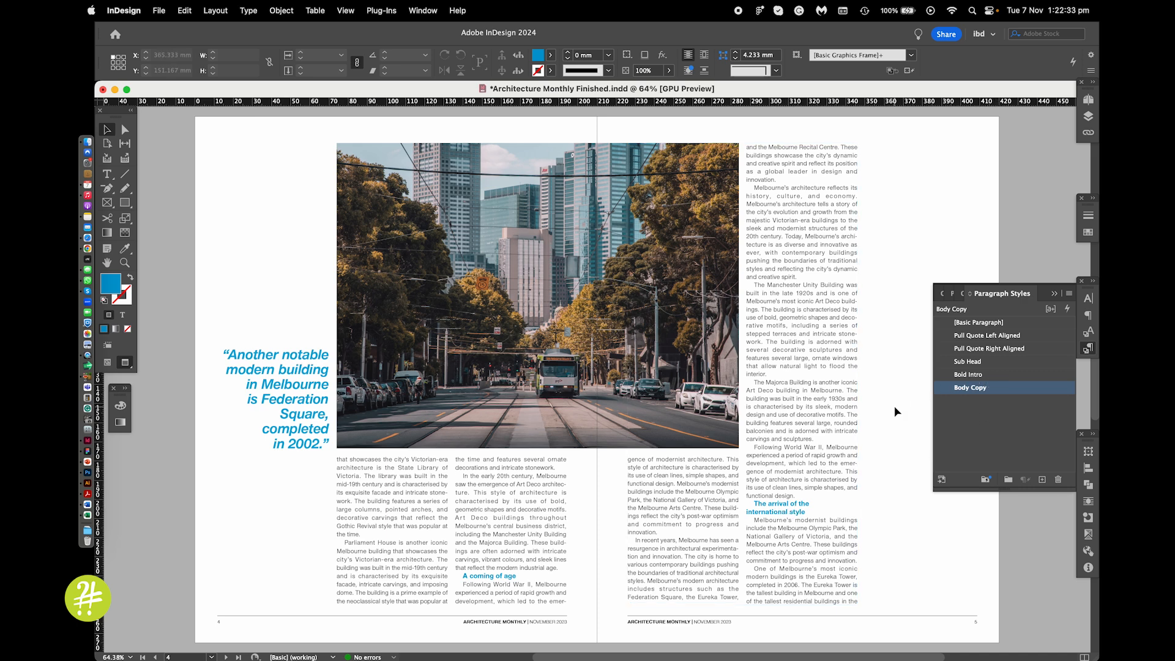
pyautogui.press('super+z')
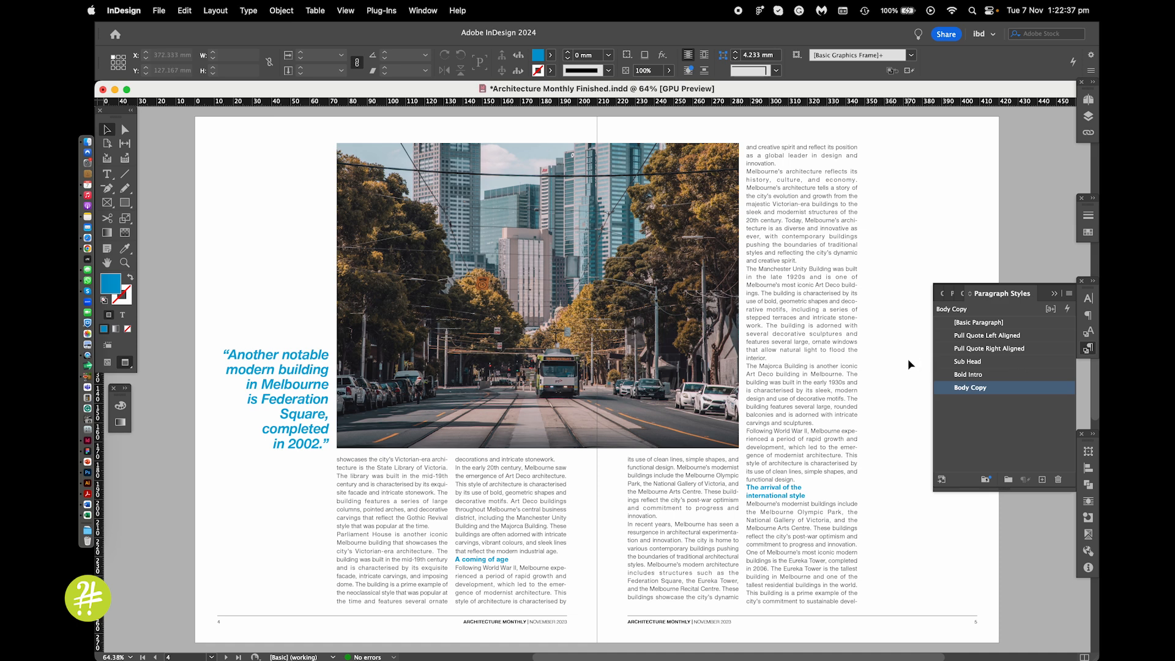
# Detach the Sub Head style from Body Copy by basing it on [No Paragraph Style]
pyautogui.doubleClick(1005, 362)
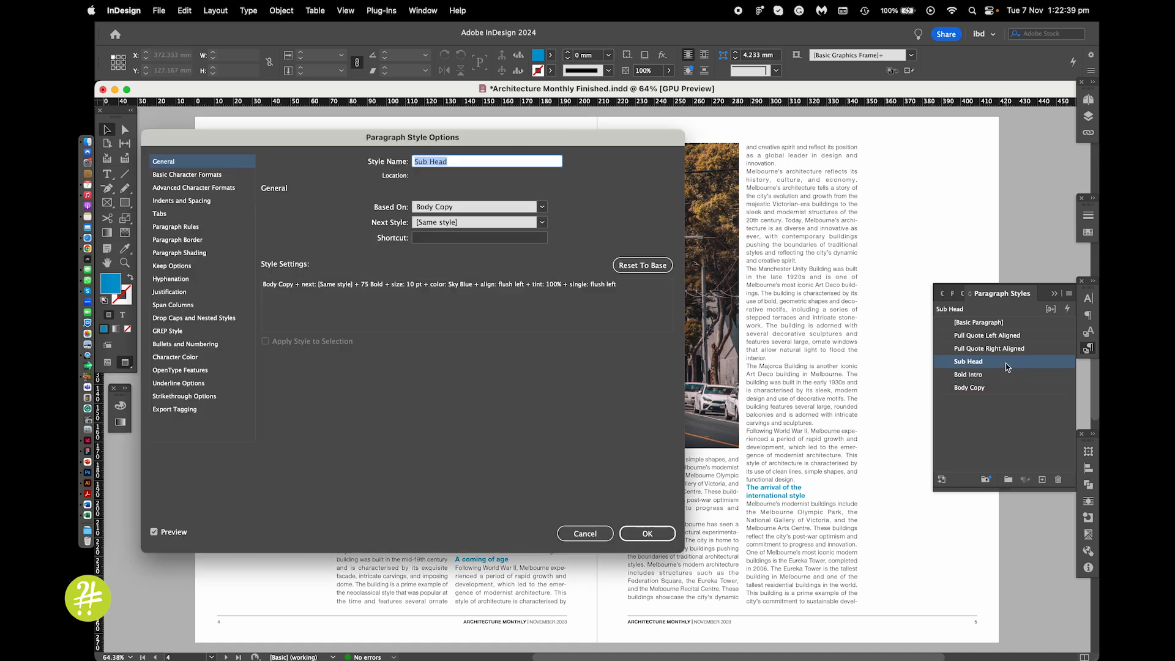
pyautogui.click(527, 208)
pyautogui.click(526, 219)
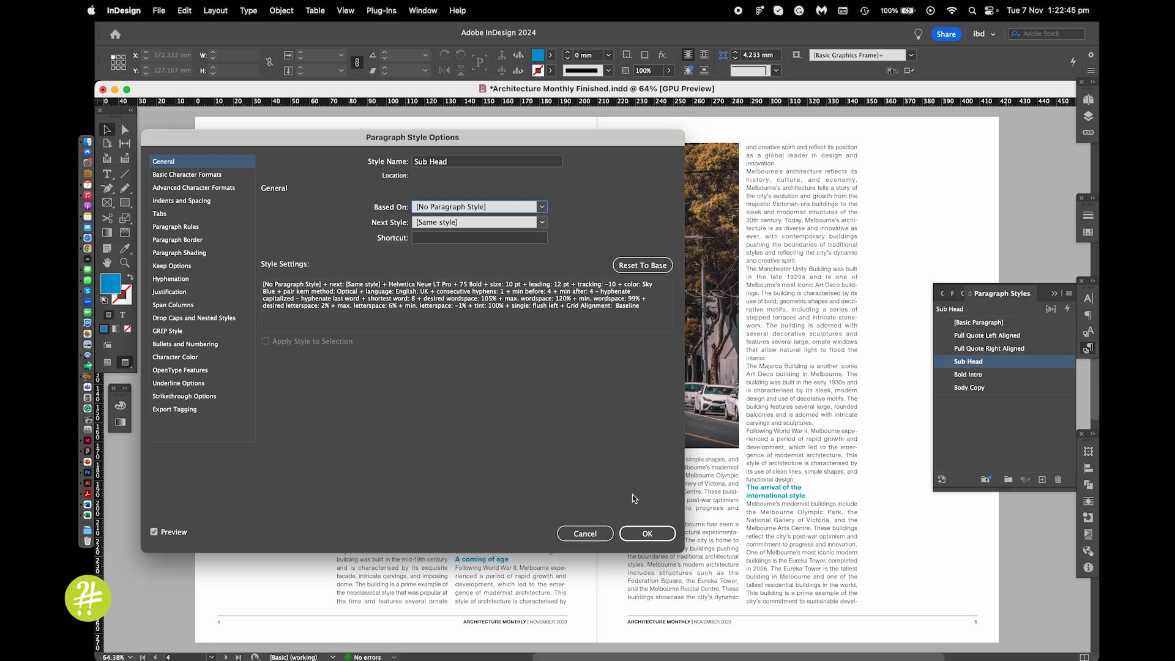
pyautogui.click(645, 533)
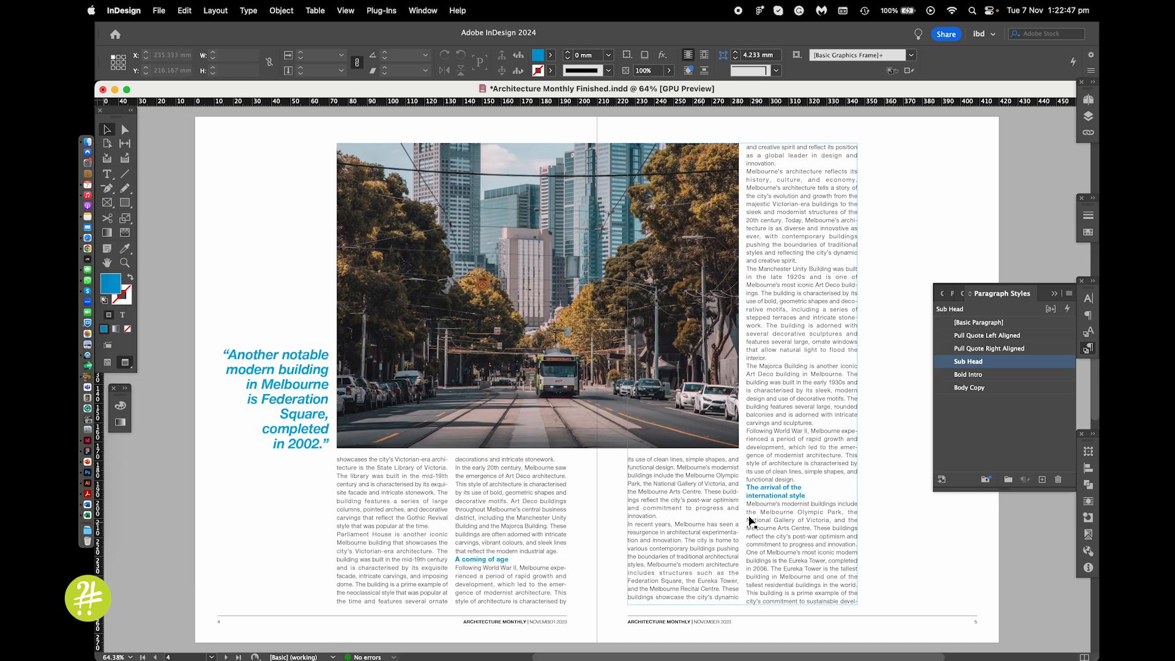
# Set the Body Copy style's first line indent to 4 mm and apply it
pyautogui.doubleClick(1032, 390)
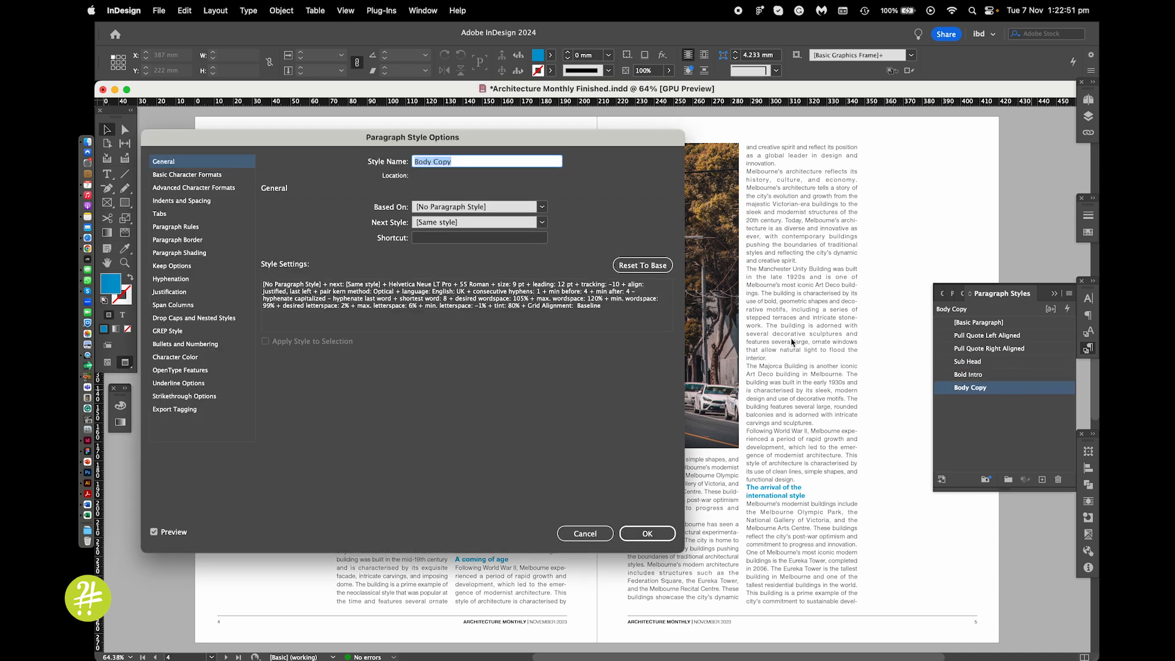
pyautogui.click(215, 203)
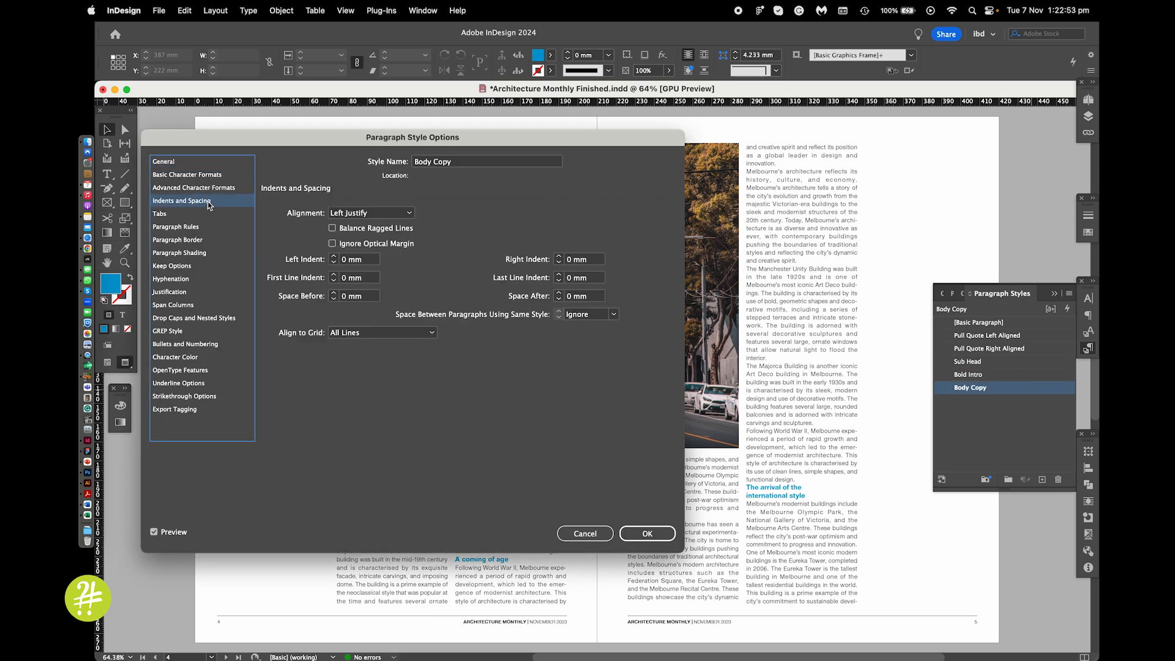
pyautogui.click(334, 275)
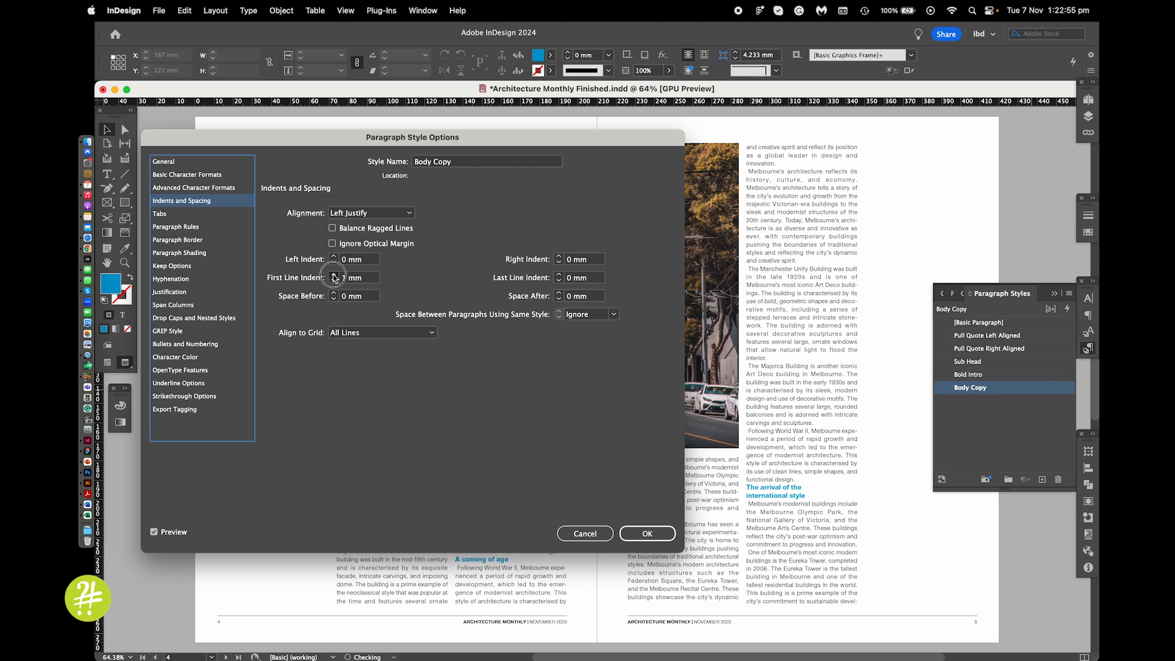
pyautogui.click(333, 275)
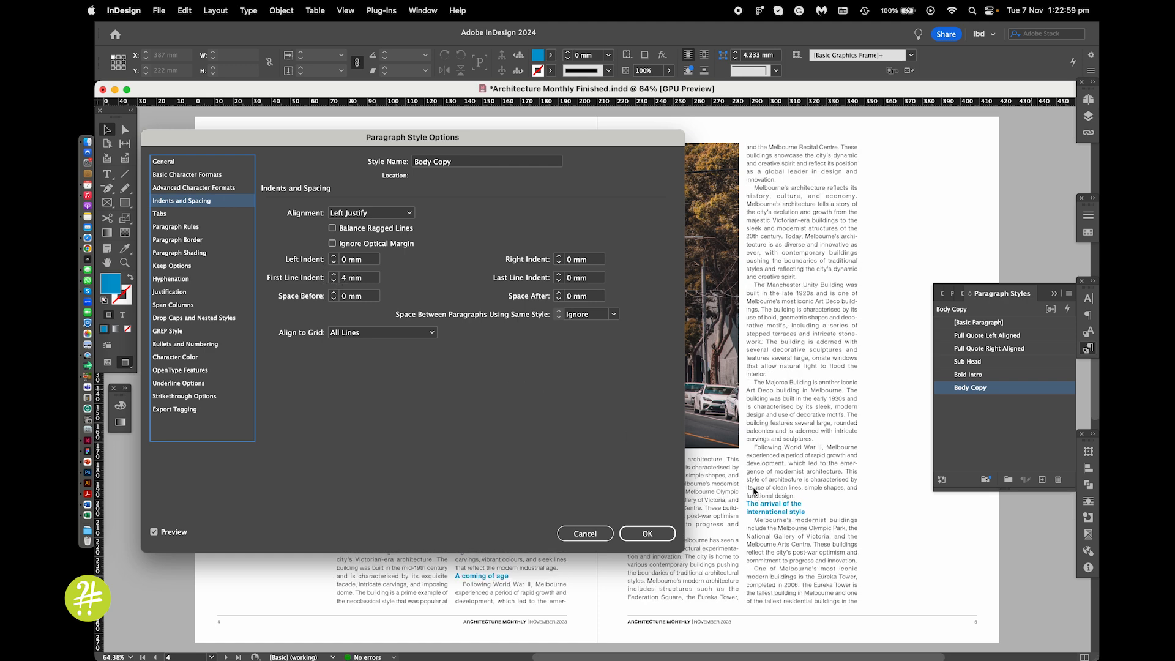
pyautogui.click(650, 533)
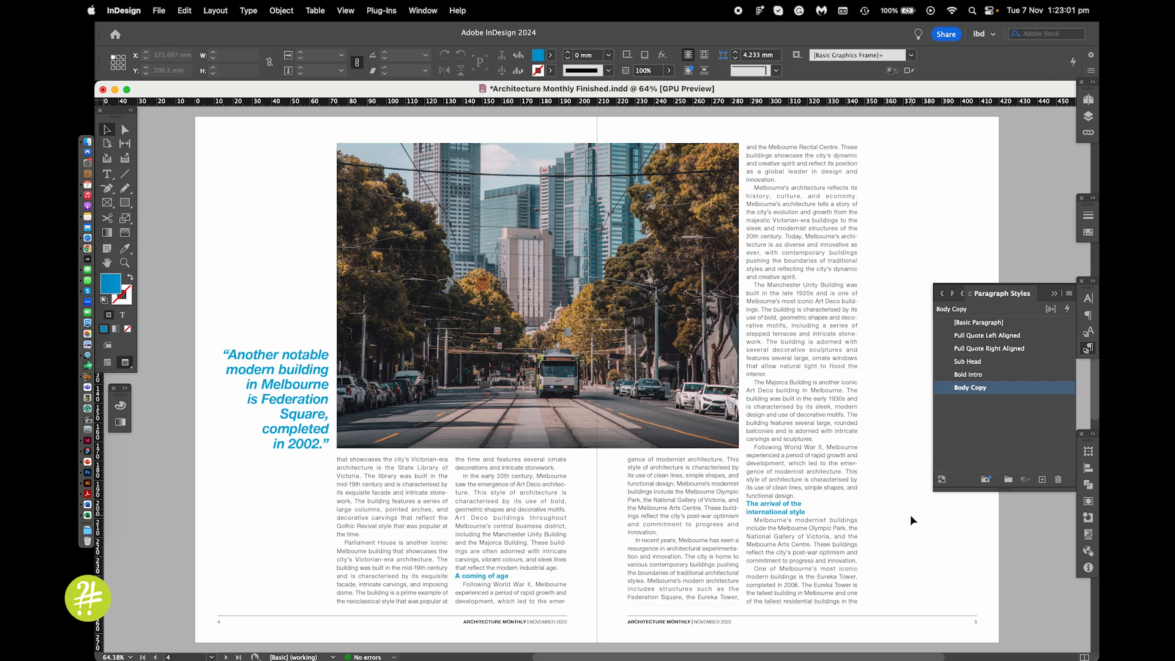